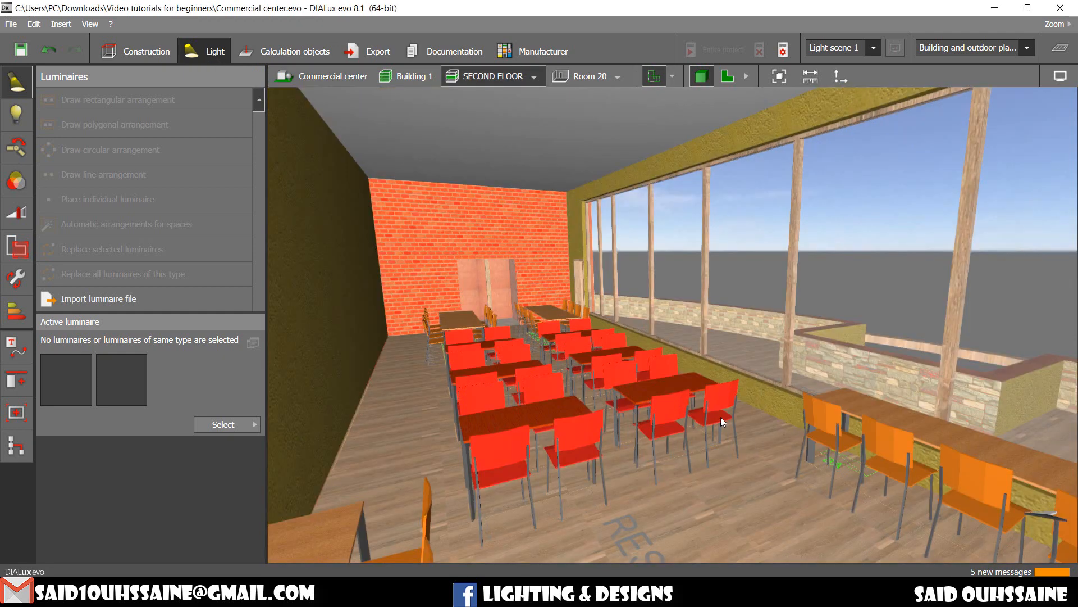
- Open the LUMsearch online luminaire catalogue from the luminaire selection and switch the website's language to English
middle_drag(720, 416, 715, 443)
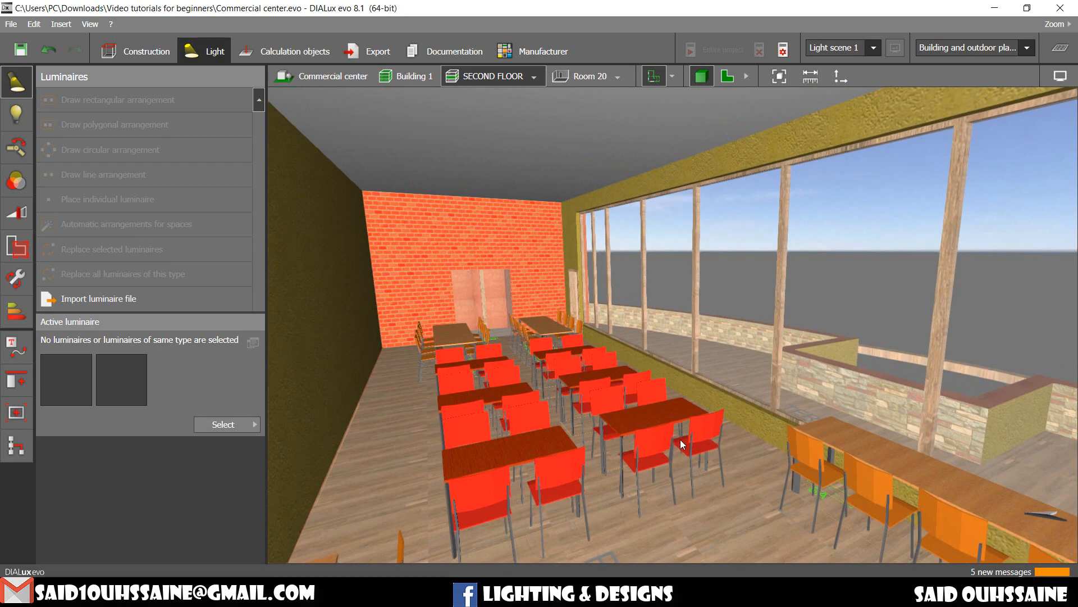
mouse_move(679, 439)
middle_down()
mouse_move(696, 423)
mouse_move(687, 424)
middle_up()
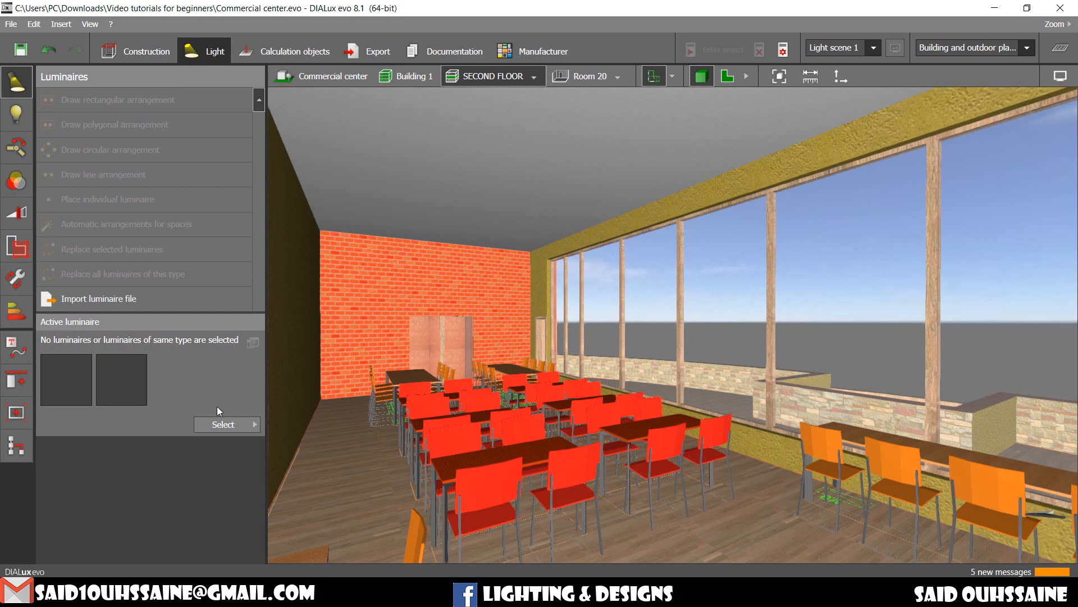
click(230, 428)
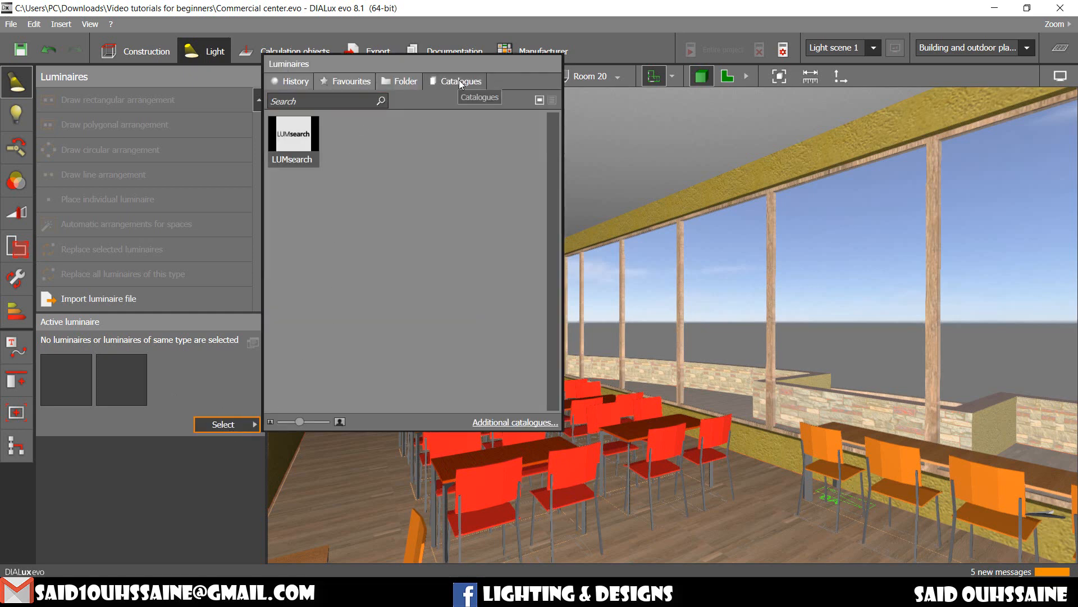
click(302, 133)
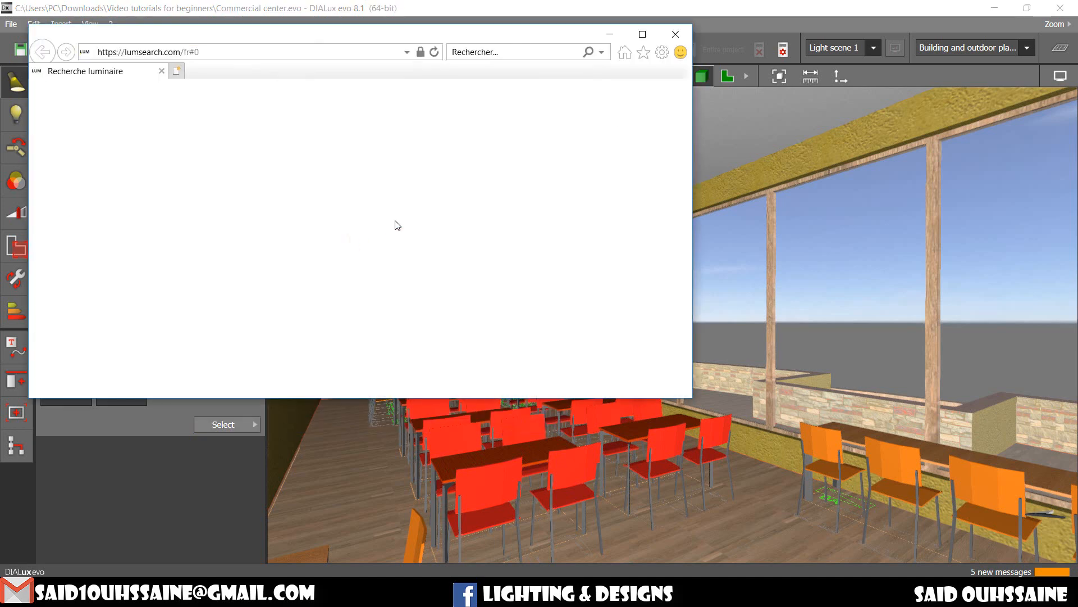
click(642, 33)
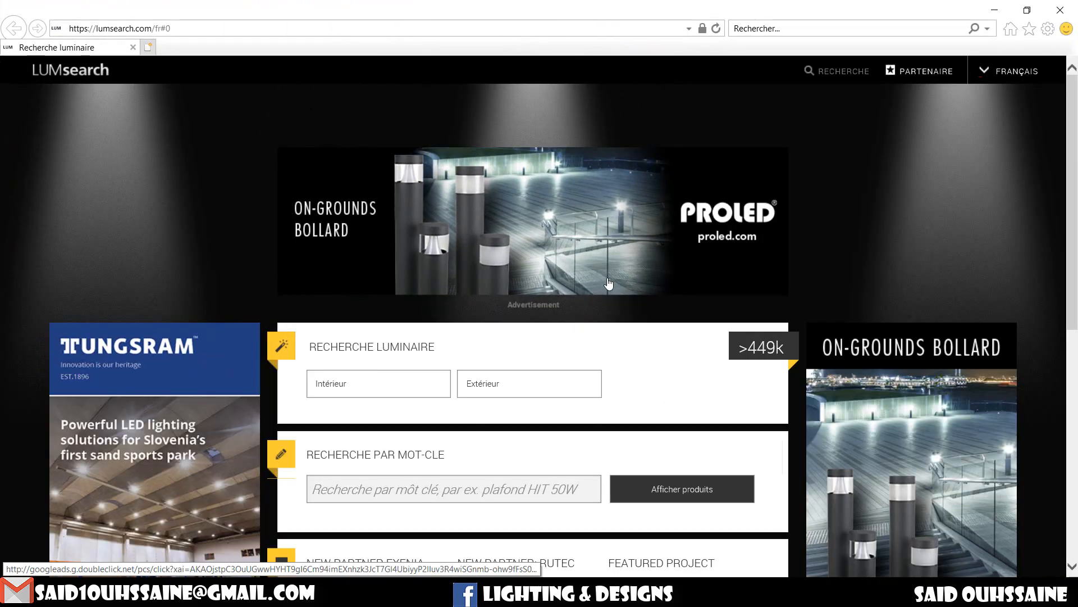
click(1017, 71)
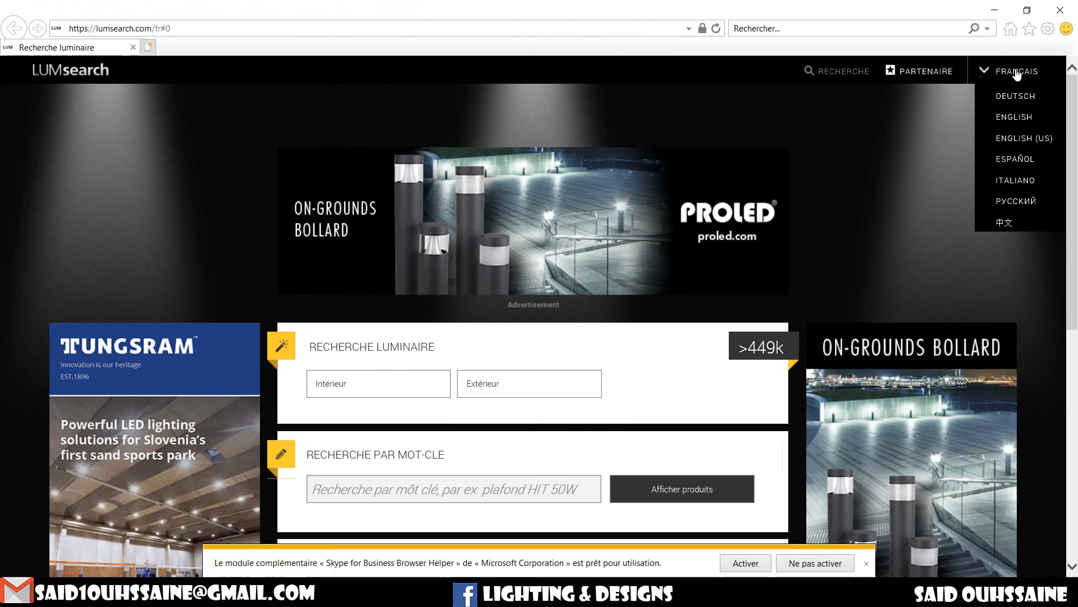
click(1020, 118)
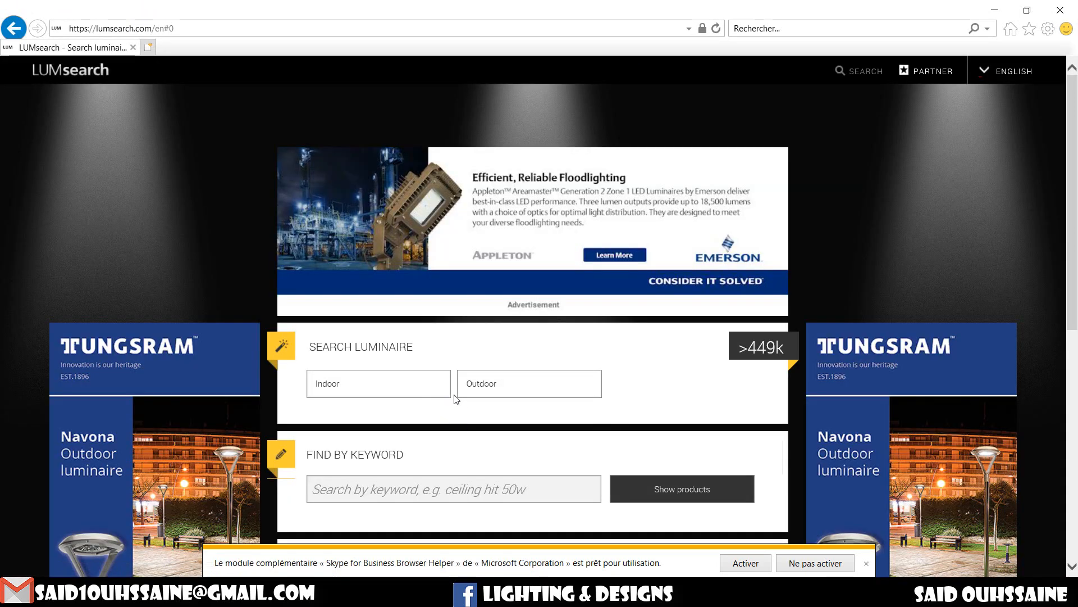
- Search the catalogue for indoor pendant luminaires with a single suspension and a medium-width downward beam
click(404, 396)
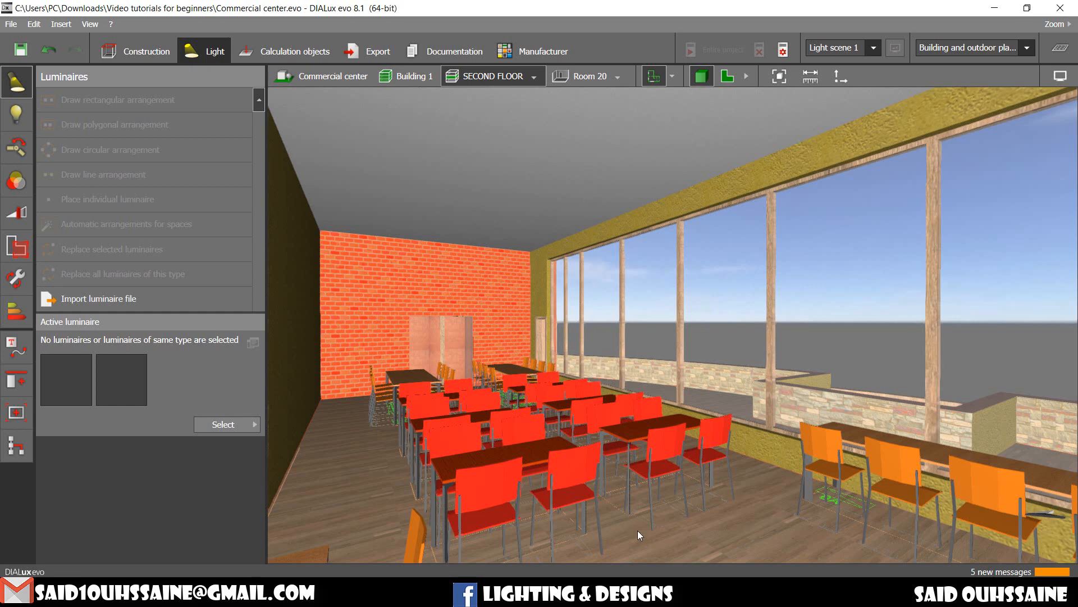
click(675, 594)
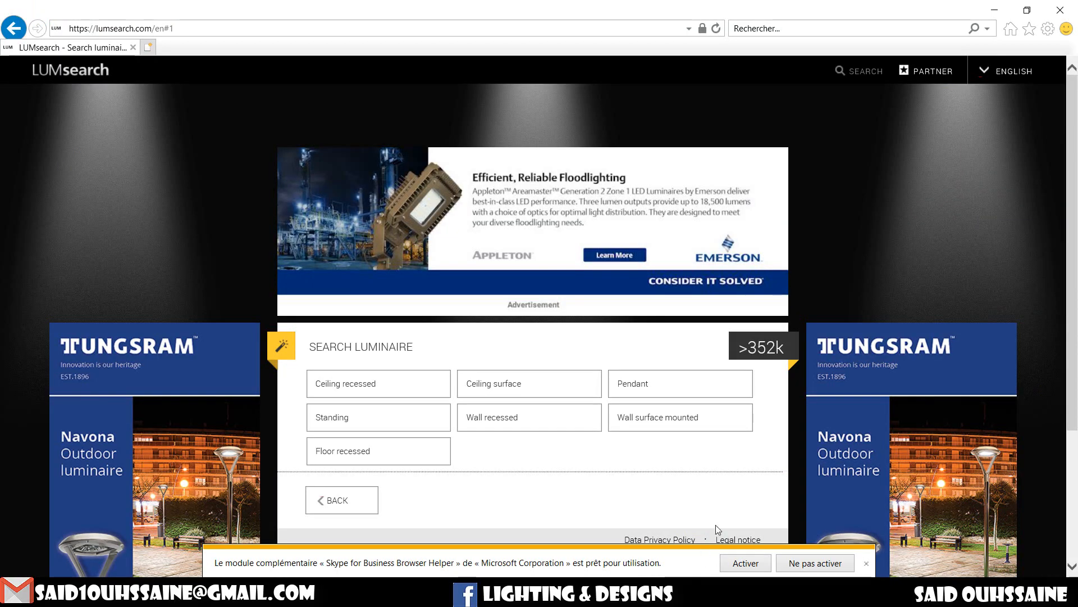
click(649, 389)
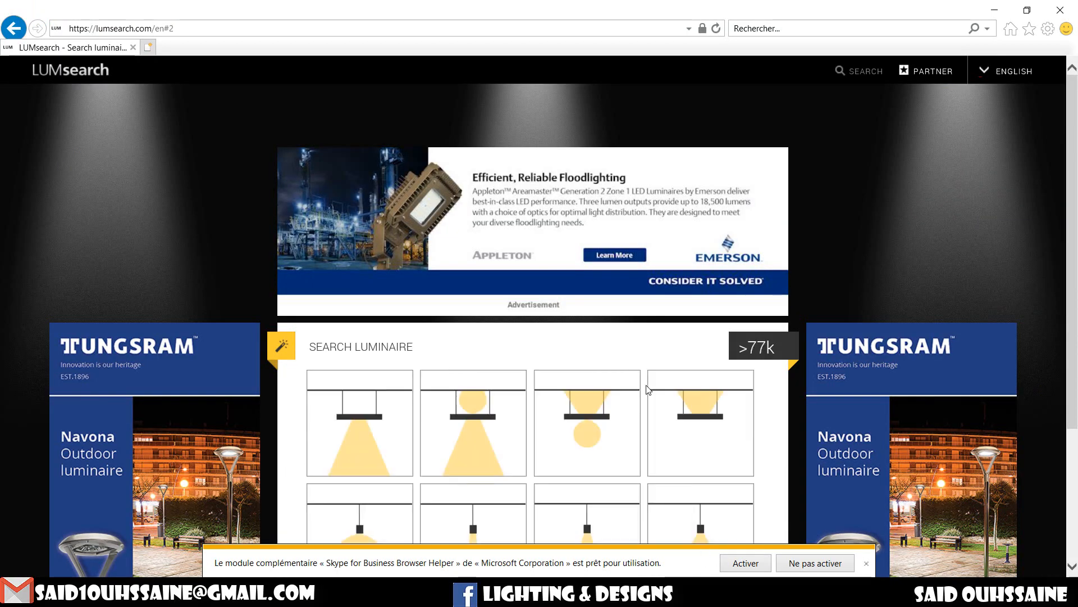
scroll(646, 389, down, 3)
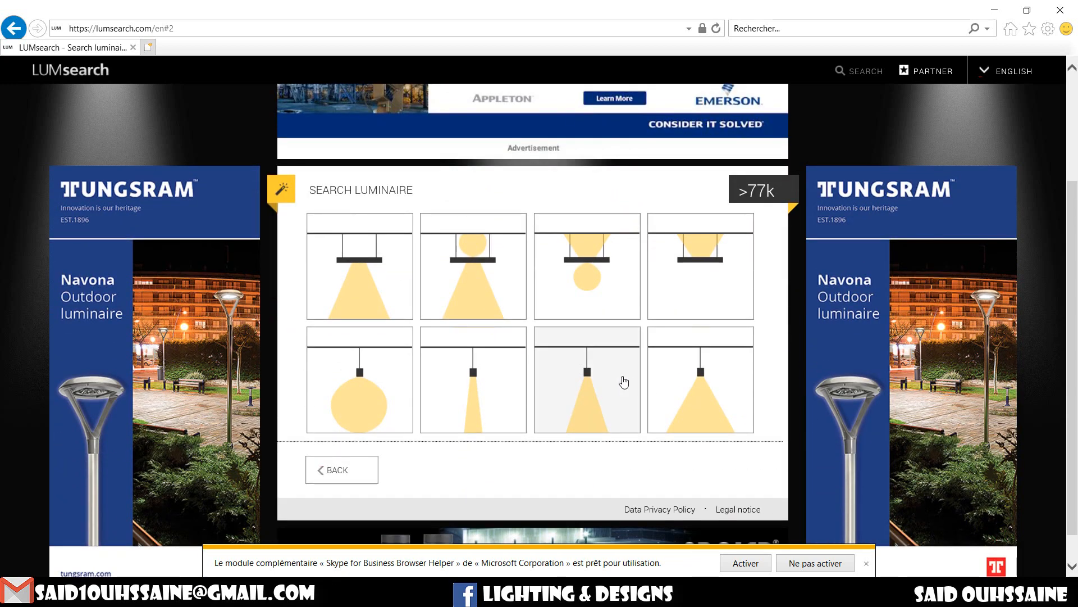
click(610, 382)
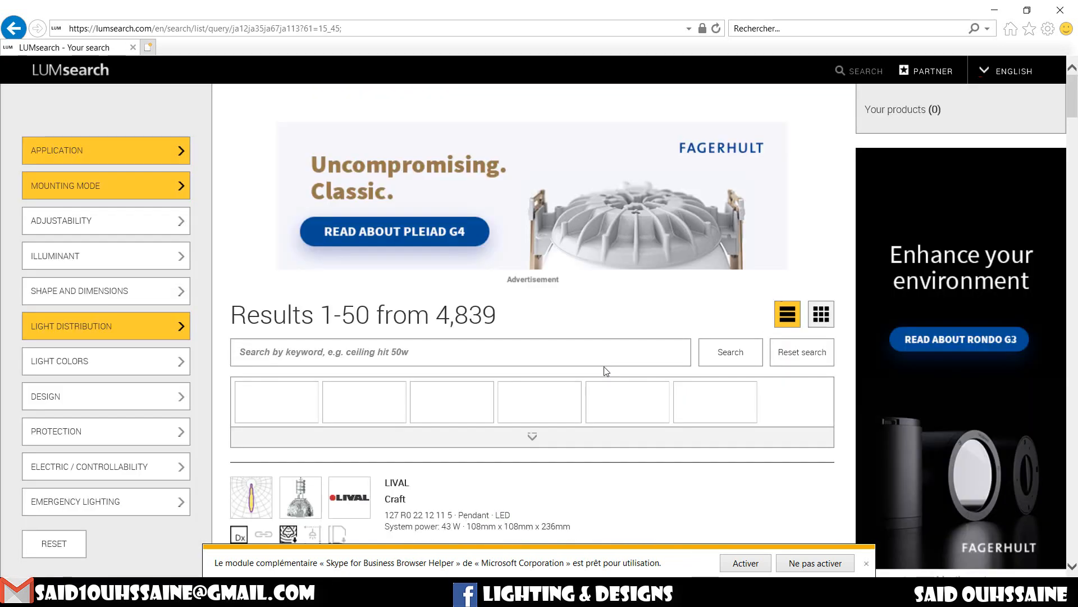
- Browse the pendant results and open the product data sheet of the SLV HELIA 60
scroll(606, 370, down, 3)
scroll(606, 371, down, 15)
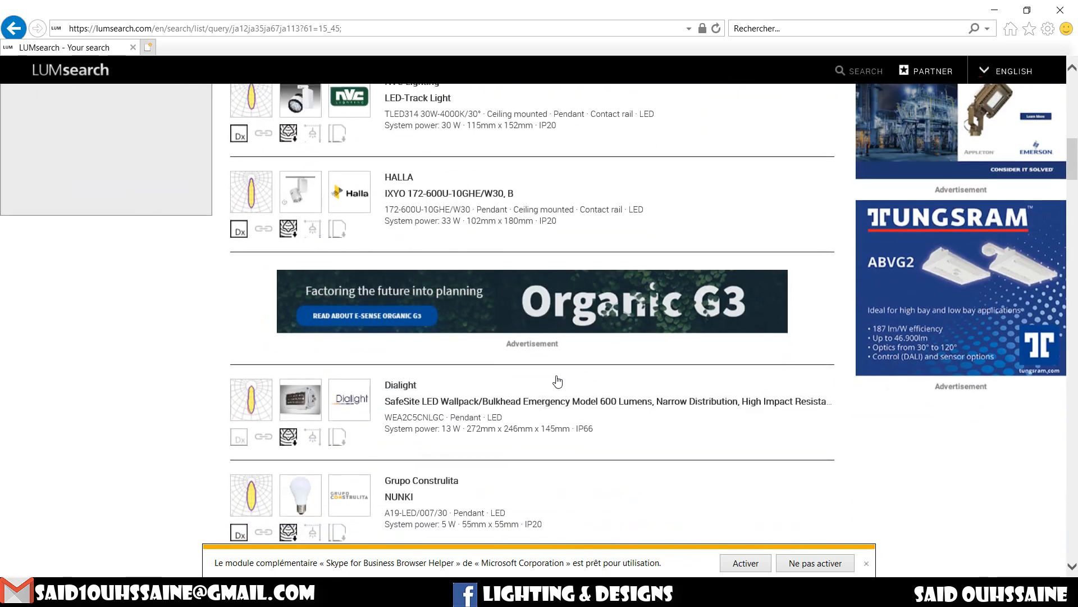
scroll(558, 385, down, 15)
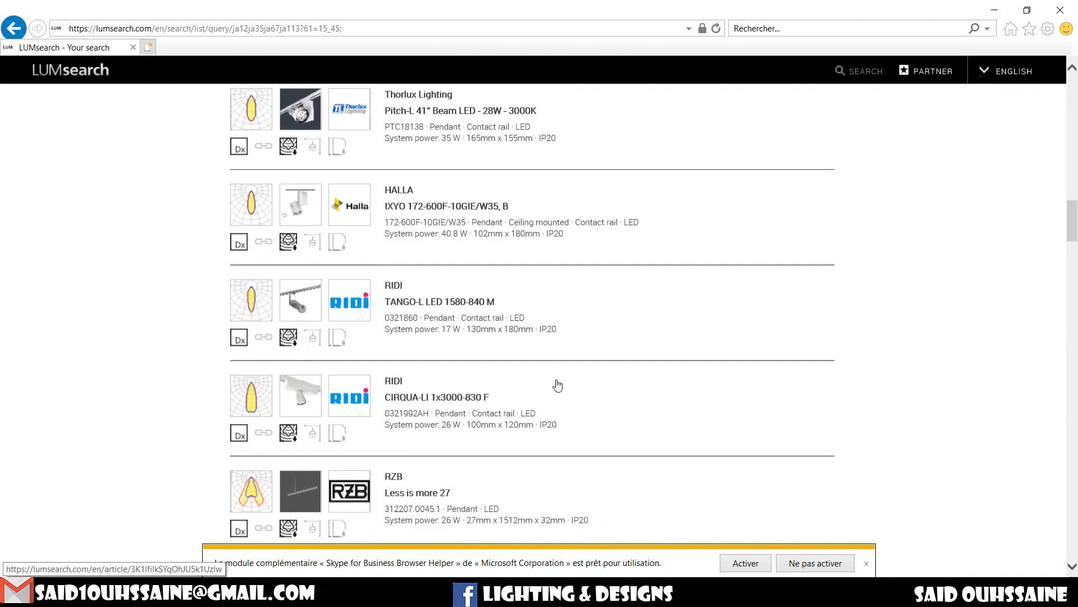
scroll(558, 385, down, 8)
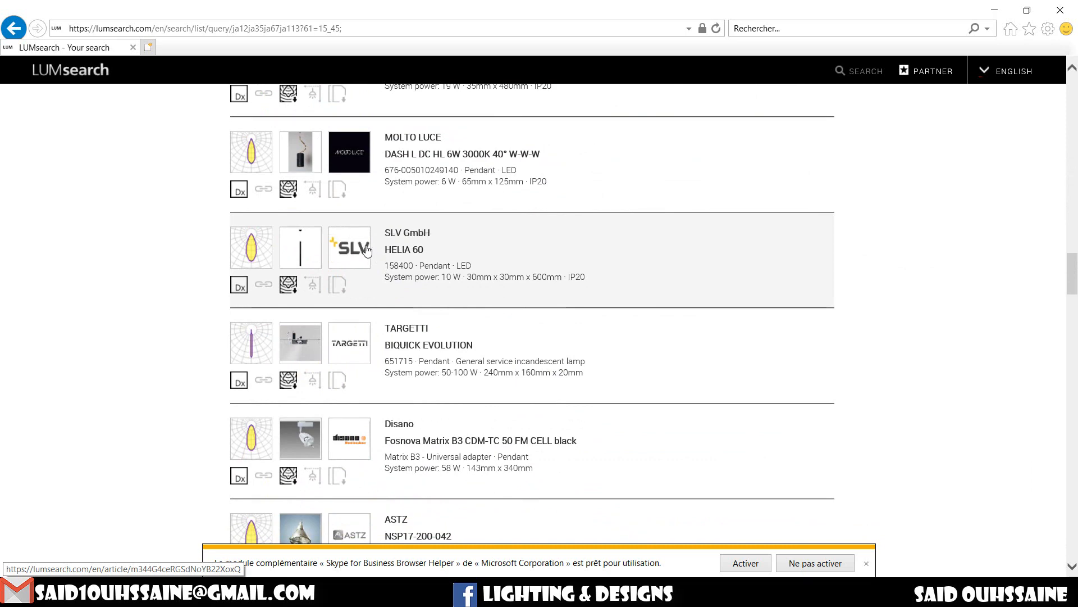
click(366, 250)
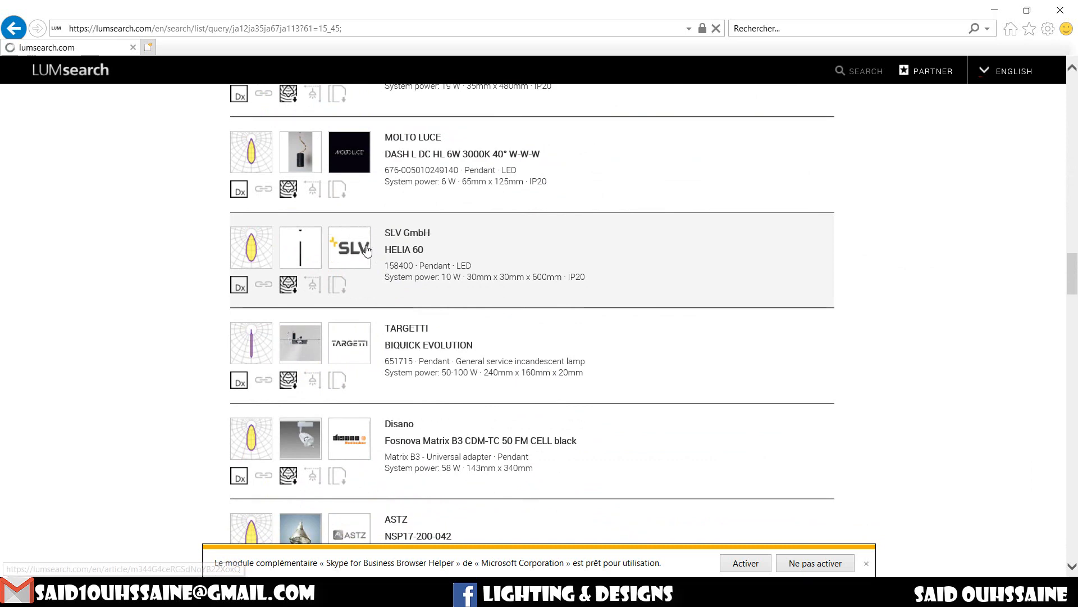
- Review the HELIA 60's technical details and send the luminaire to DIALux
scroll(466, 366, down, 8)
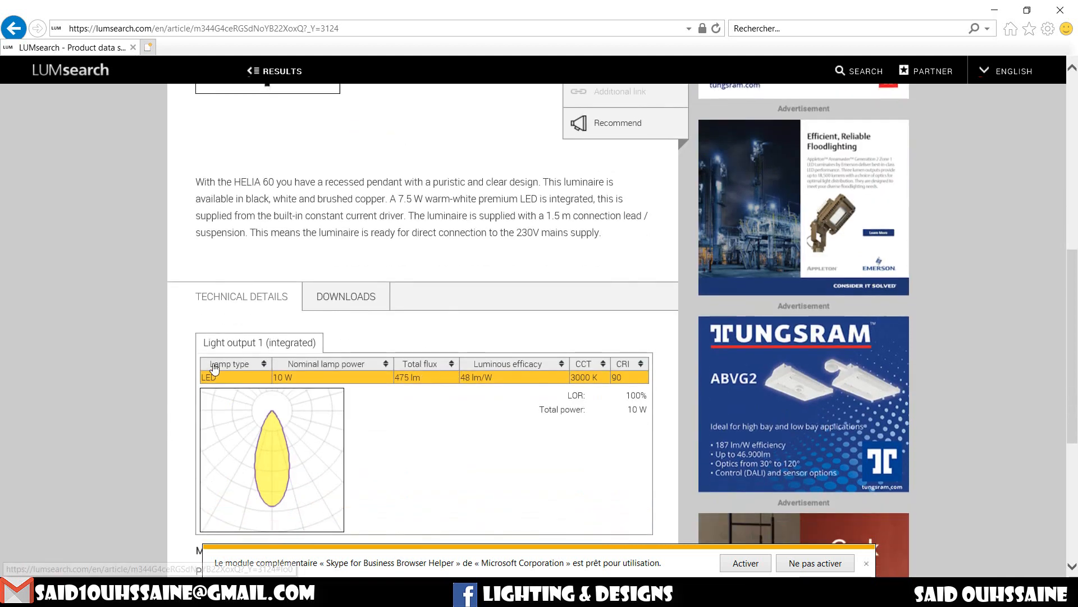
scroll(469, 354, up, 8)
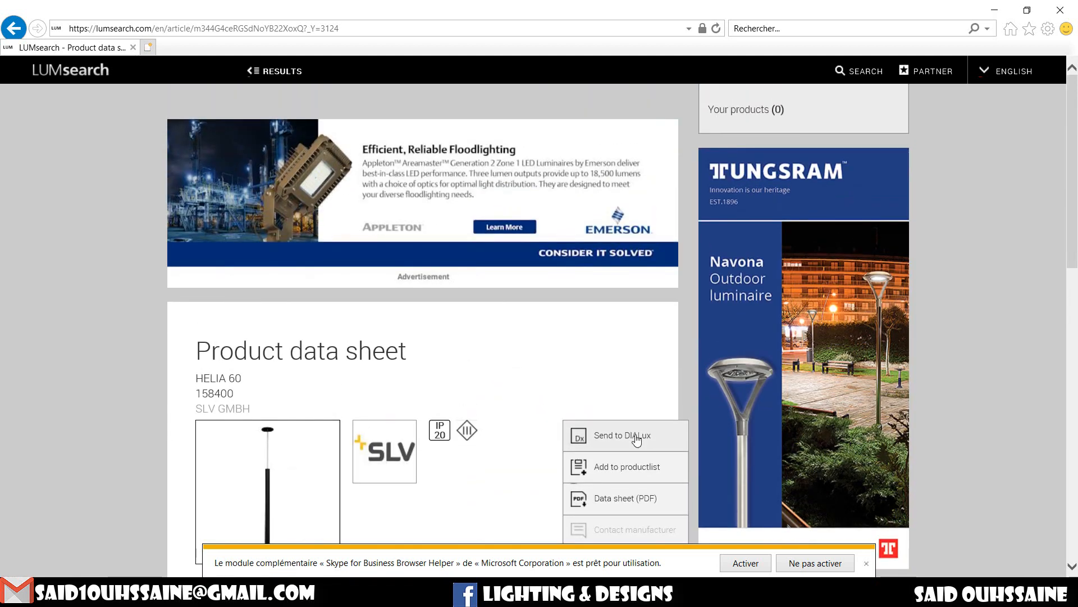
click(636, 439)
click(570, 324)
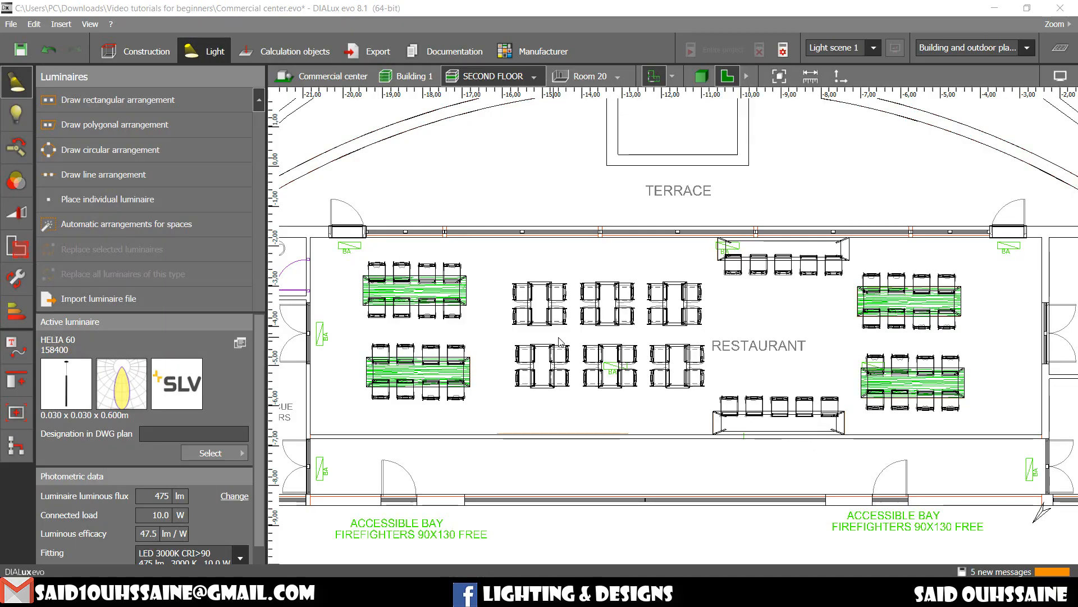
middle_drag(538, 328, 549, 328)
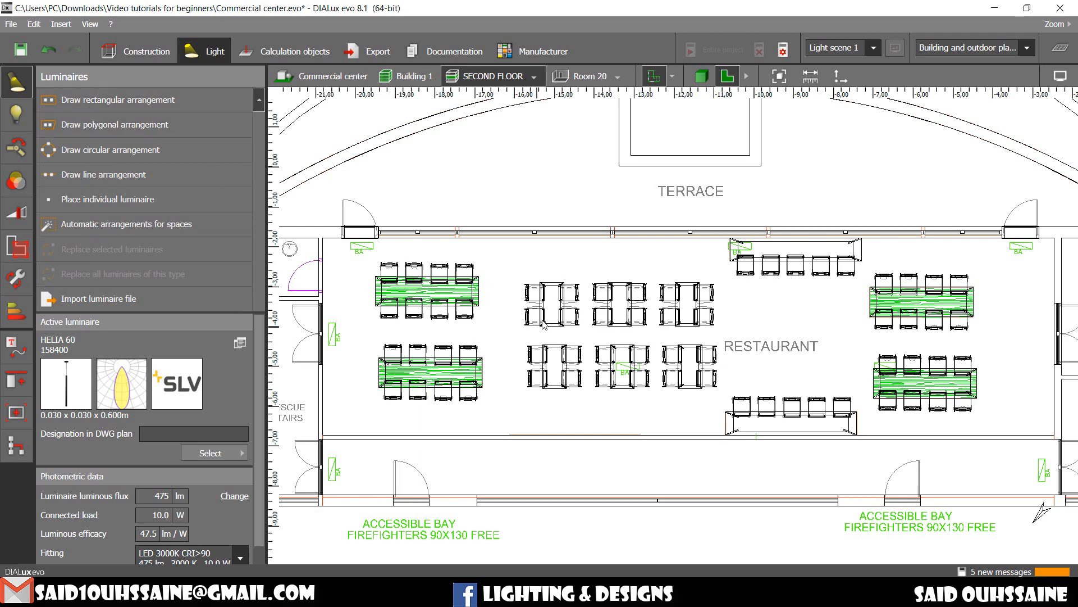
middle_drag(546, 316, 568, 308)
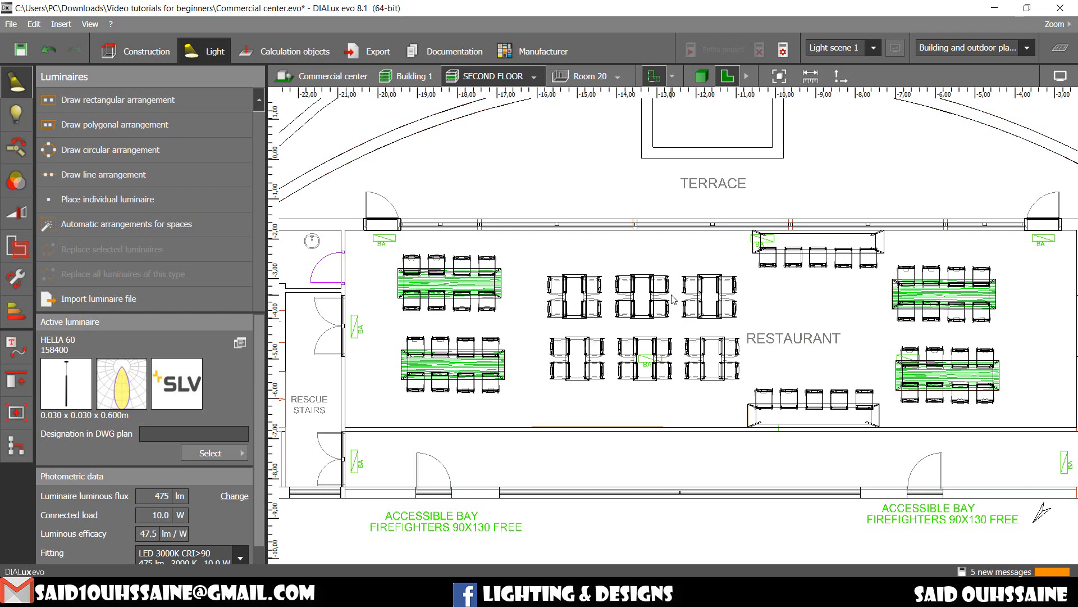
middle_drag(665, 299, 626, 308)
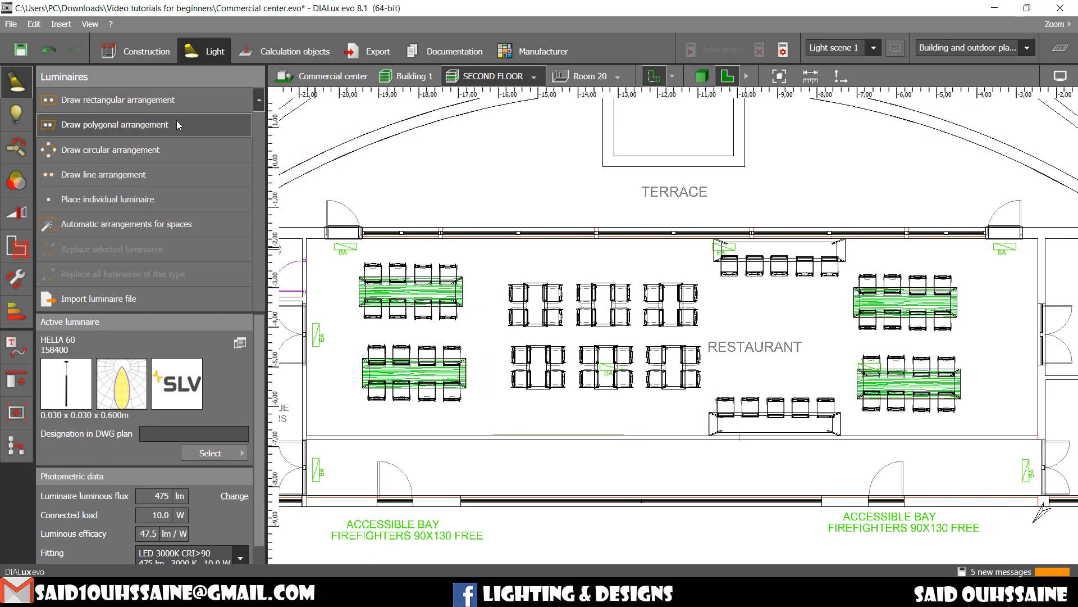
middle_drag(441, 264, 456, 212)
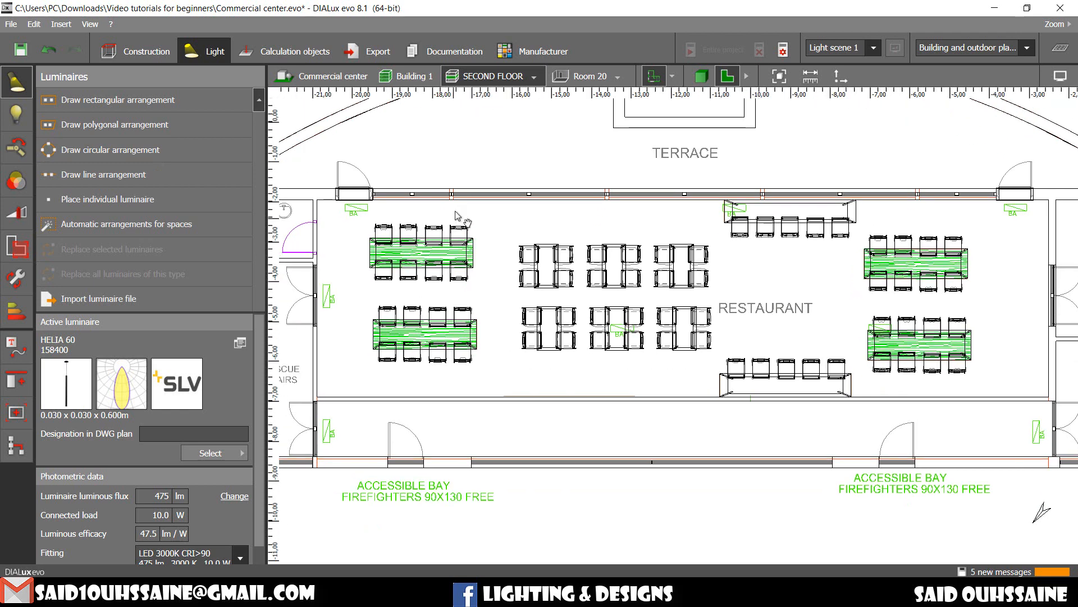
- Draw a rectangular arrangement of HELIA 60 luminaires, about 18.5 by 1.4 m, filling the corridor below the restaurant
middle_drag(833, 395, 759, 345)
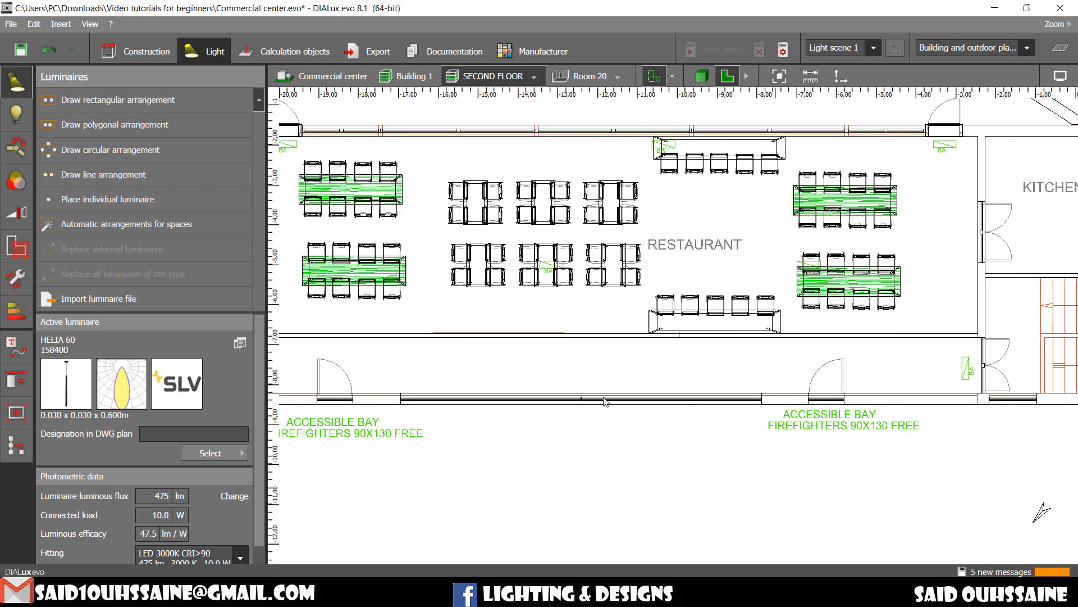
scroll(393, 371, up, 5)
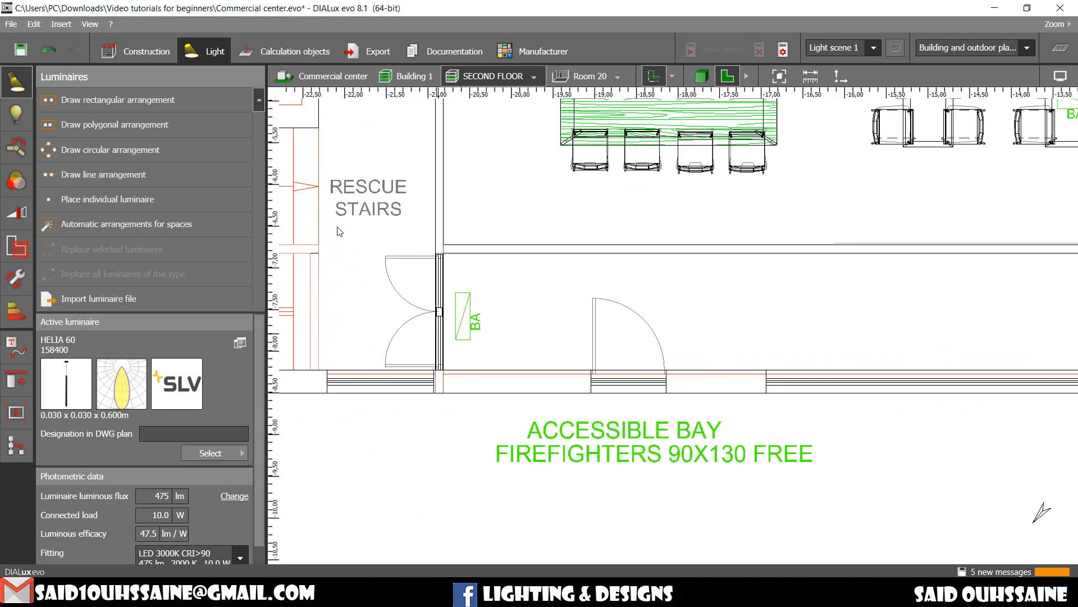
click(140, 102)
scroll(458, 360, up, 3)
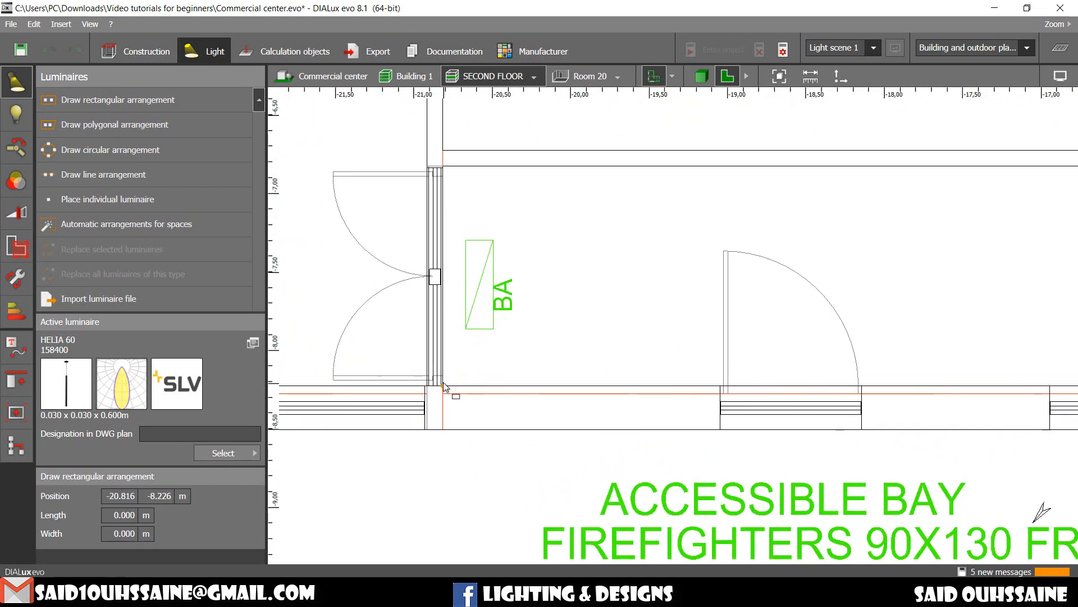
click(443, 386)
scroll(452, 226, down, 3)
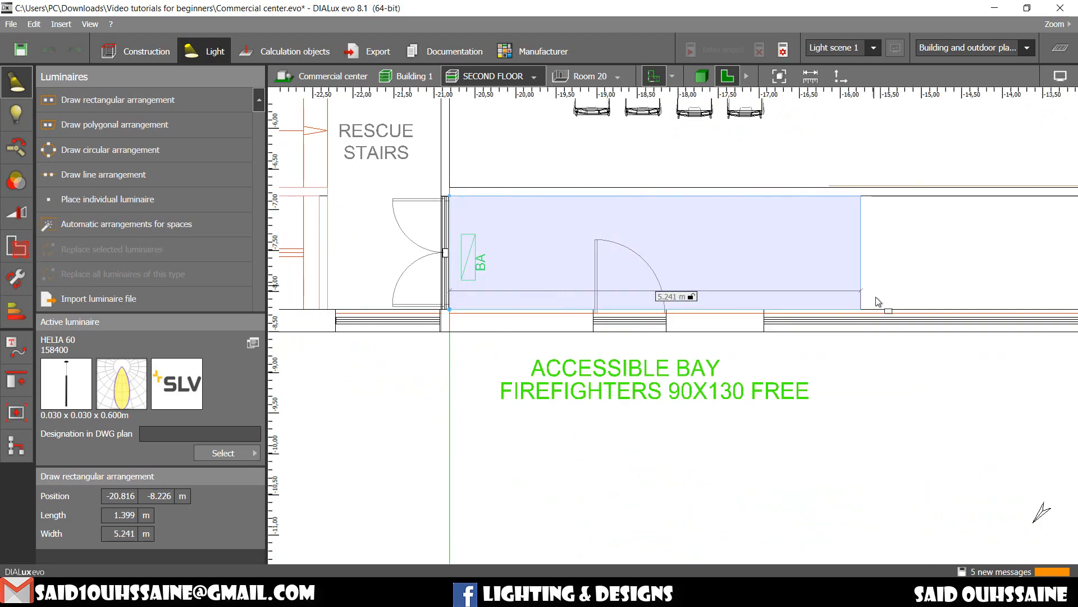
scroll(1002, 296, down, 2)
middle_drag(1003, 297, 459, 329)
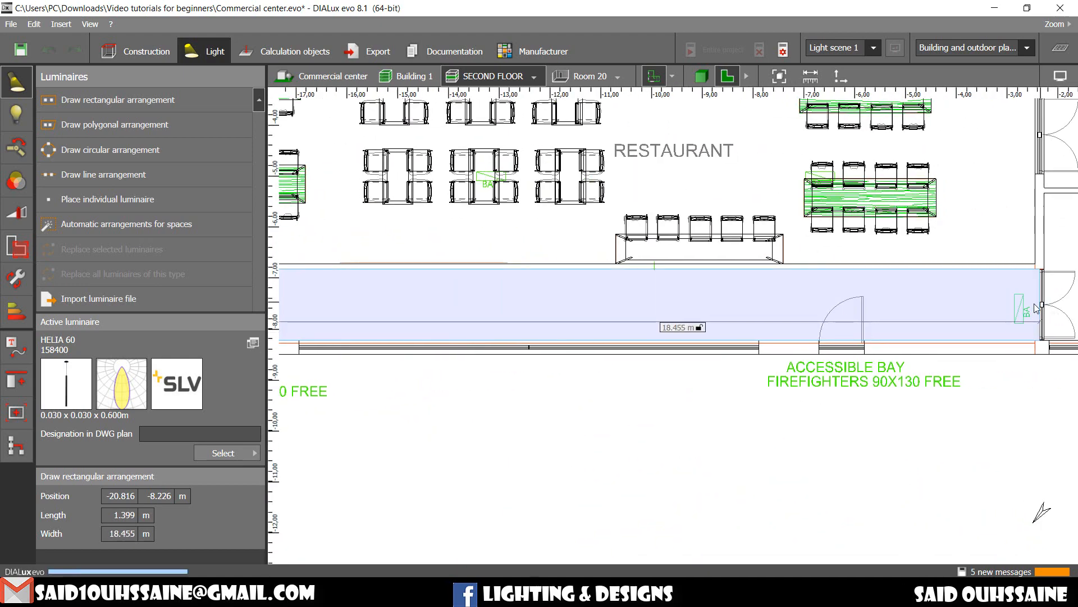
click(816, 322)
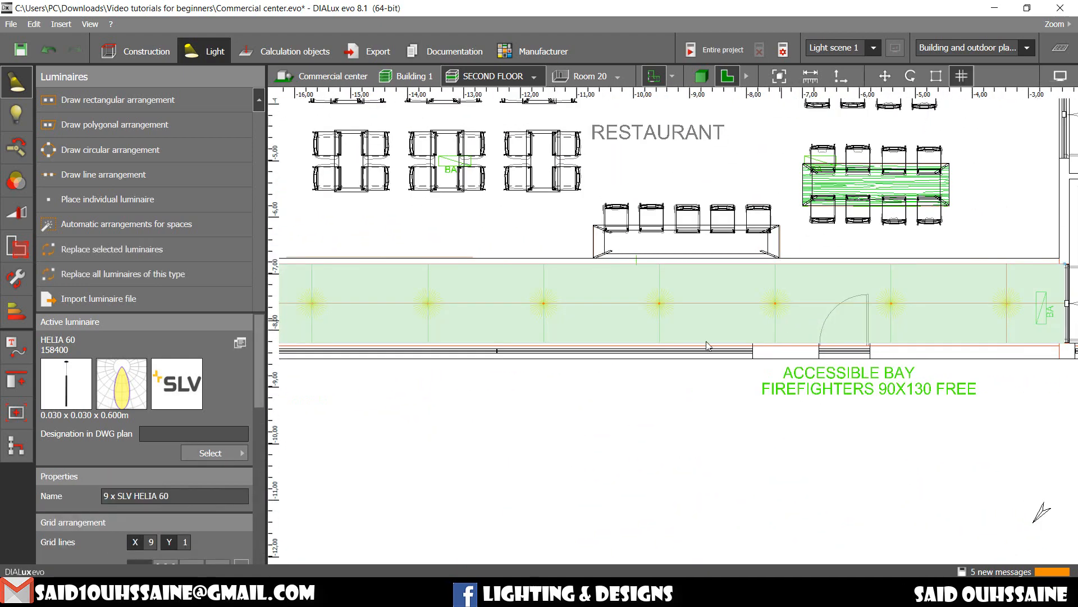
- Set the corridor arrangement's grid lines to X 8 and Y 2 and show the floor in 3D
scroll(819, 321, down, 2)
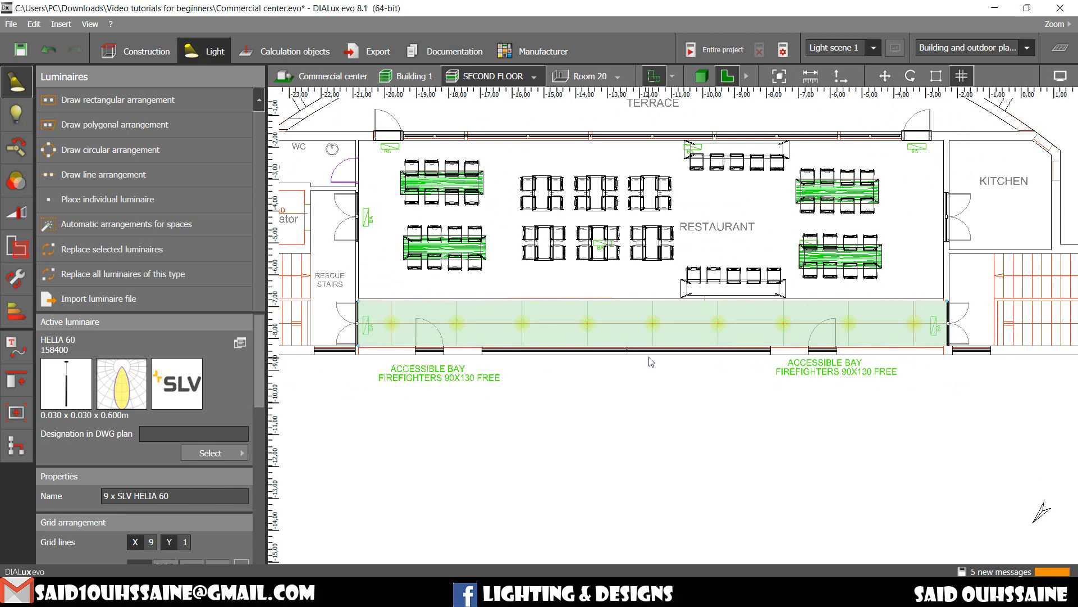
middle_drag(631, 358, 628, 378)
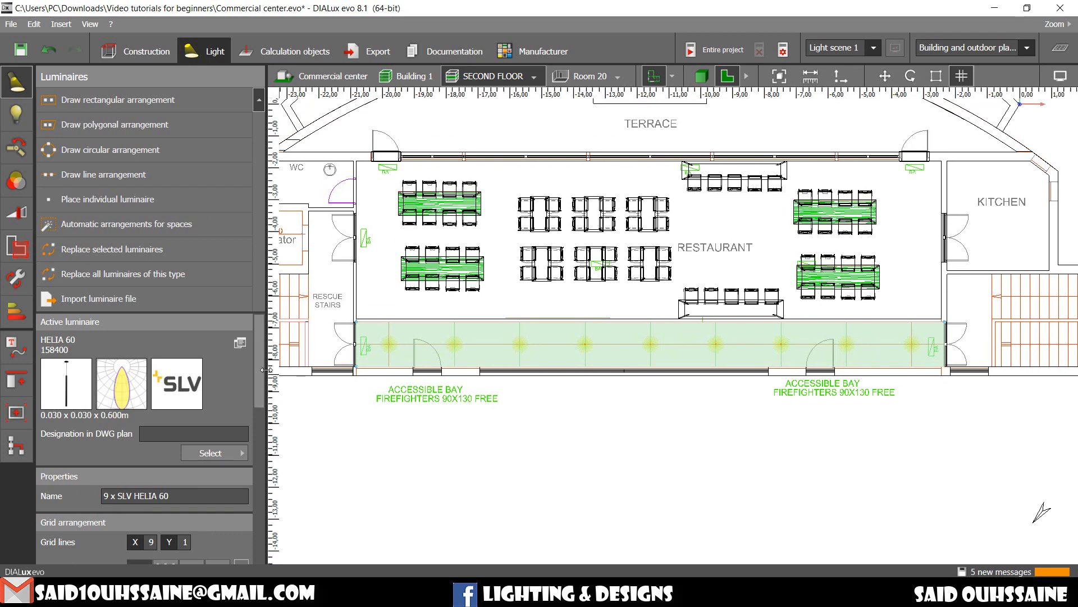
scroll(264, 368, down, 2)
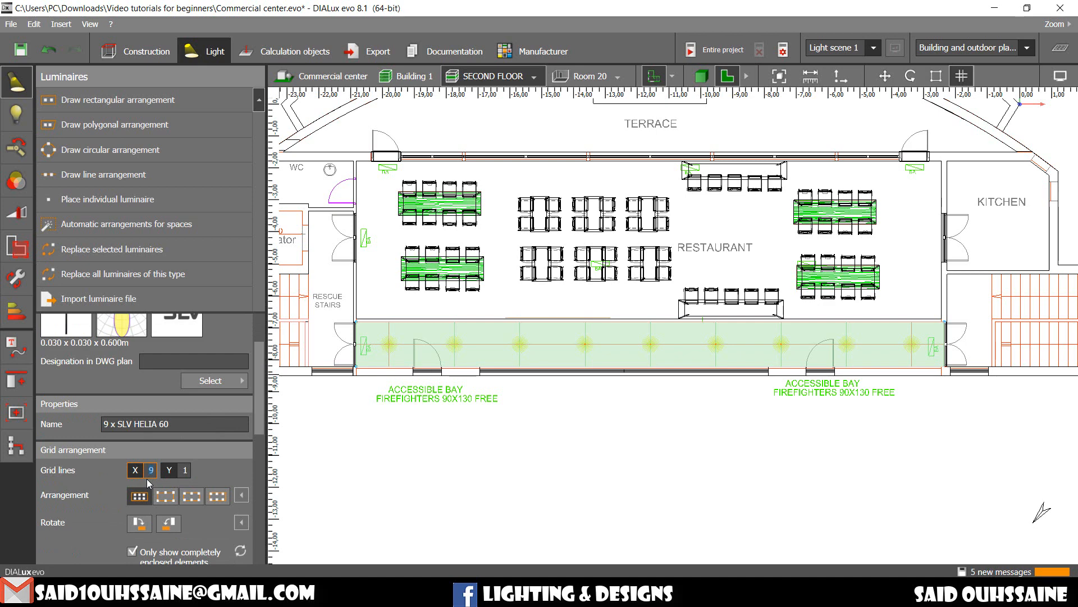
key(Return)
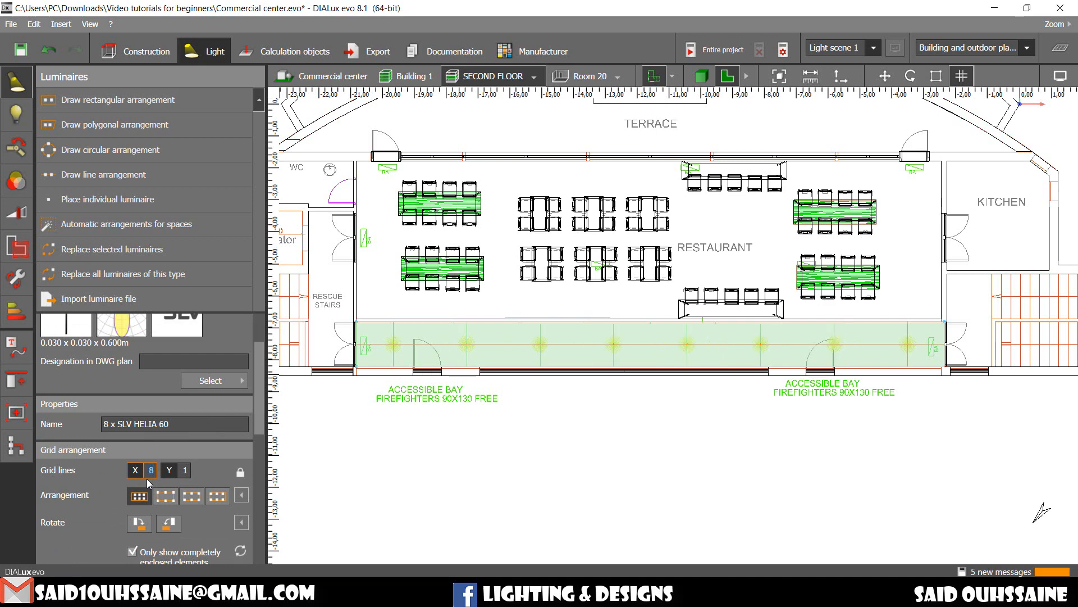
click(185, 471)
text(2)
key(Return)
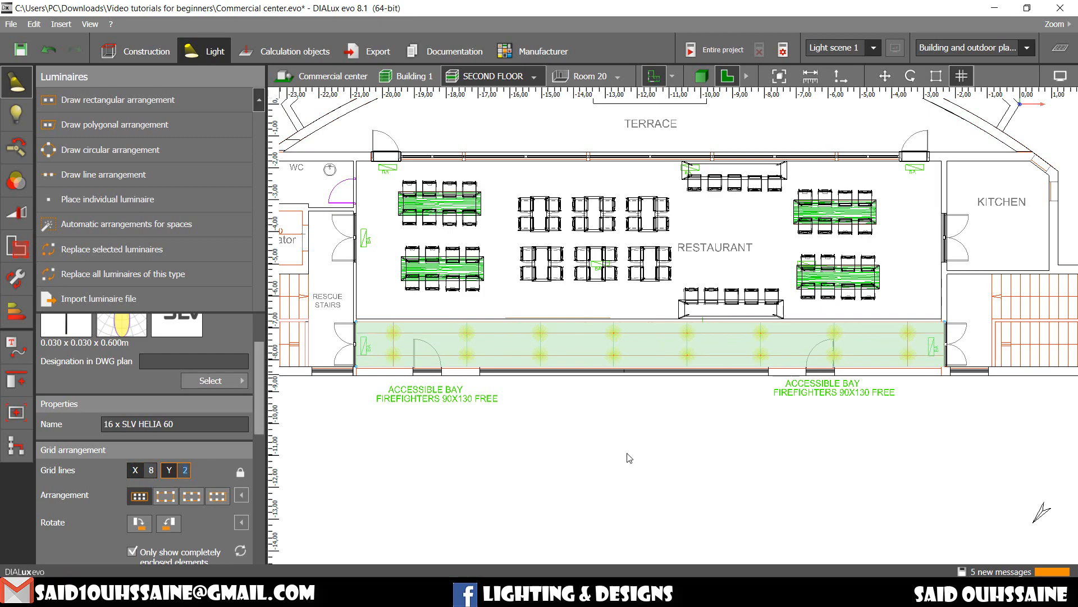
click(701, 76)
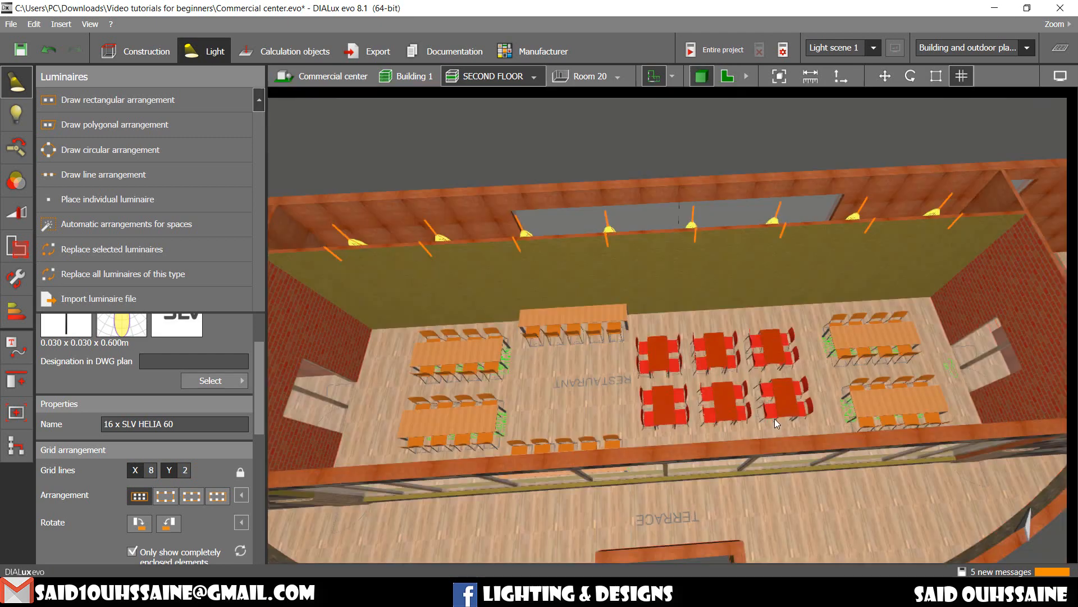
- Lower the corridor's HELIA 60 luminaires in 3D to a suspension length of 0.8 m, and with the Move tool to 1.55 m
middle_drag(724, 299, 753, 442)
scroll(690, 302, up, 6)
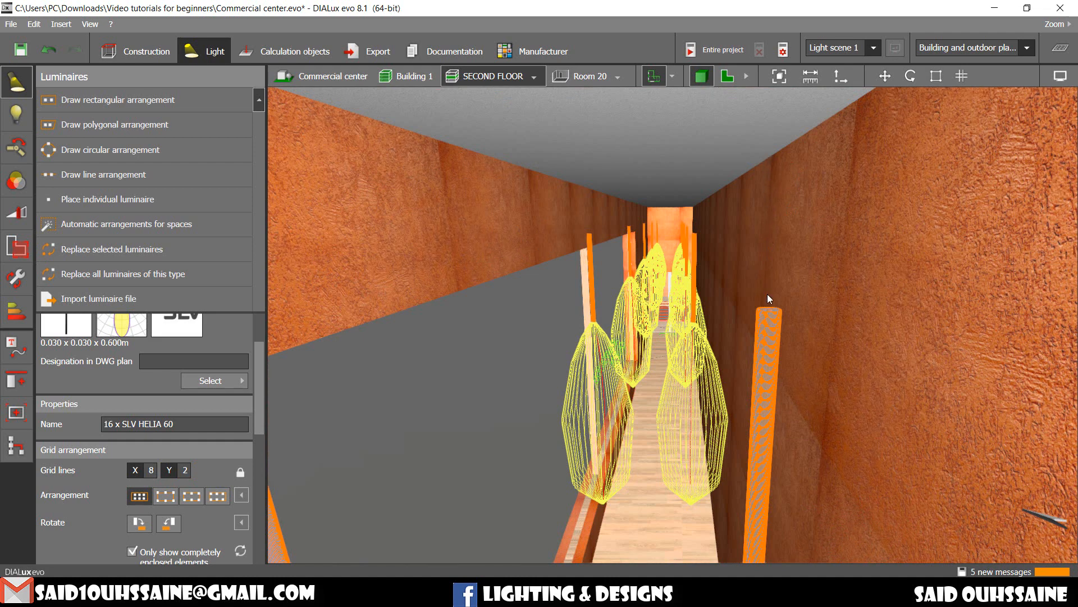
scroll(100, 493, down, 5)
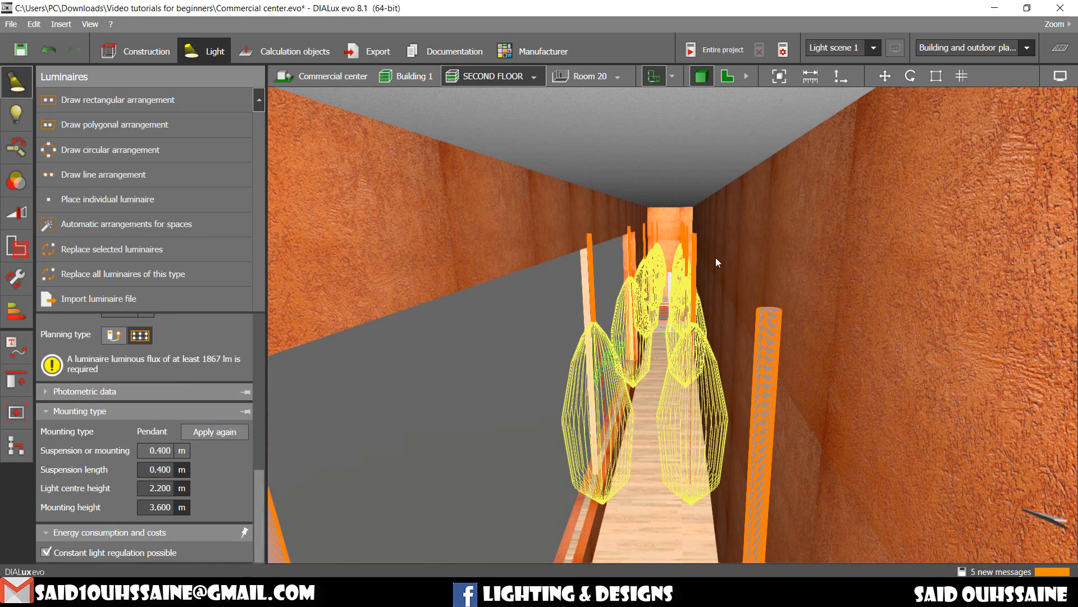
middle_drag(715, 257, 718, 201)
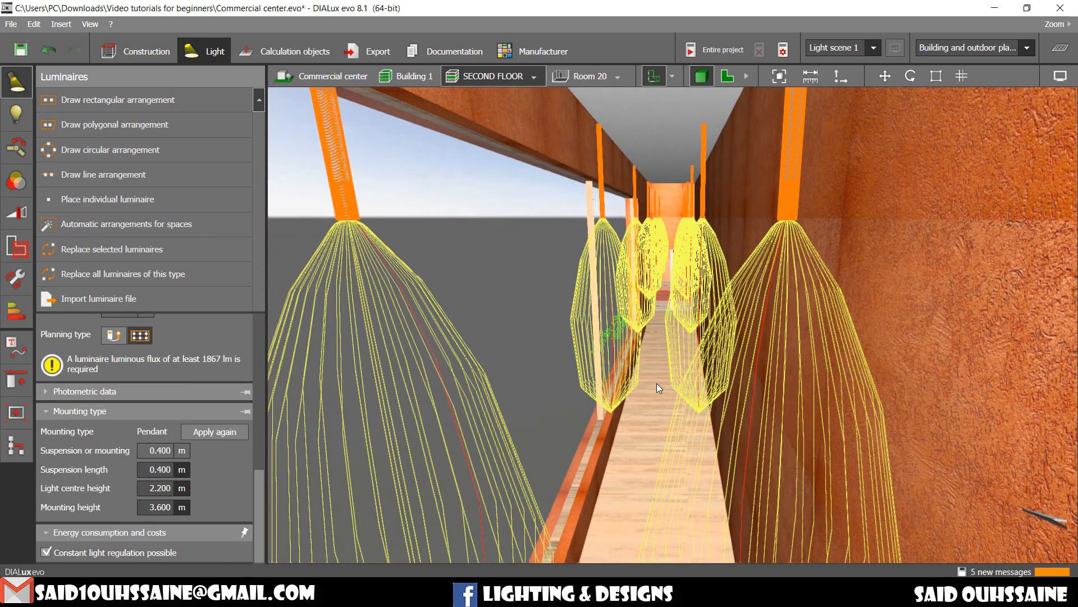
right_drag(815, 277, 571, 195)
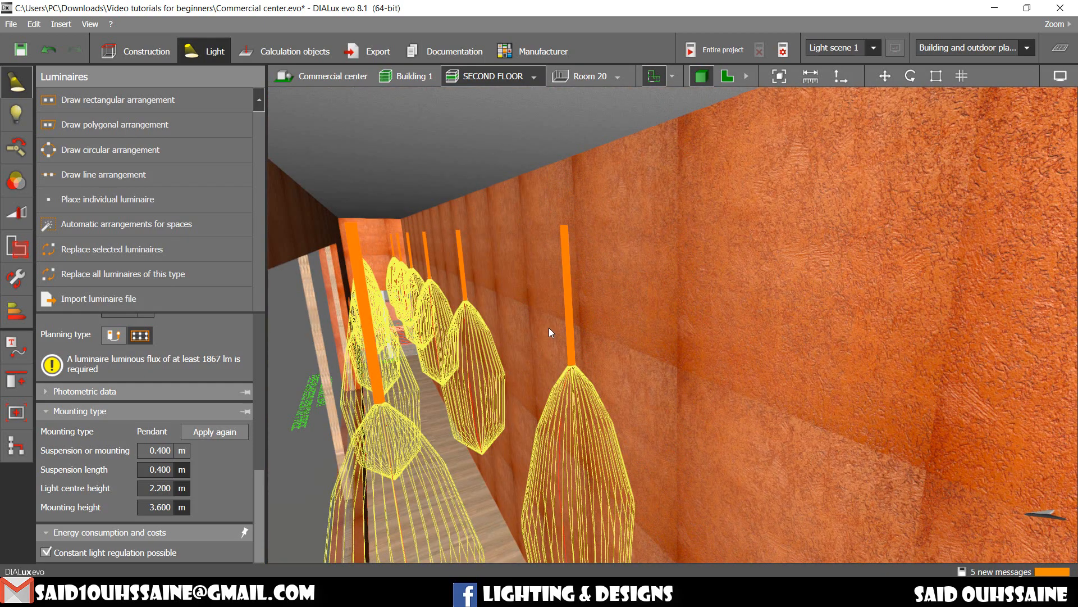
right_drag(549, 328, 538, 339)
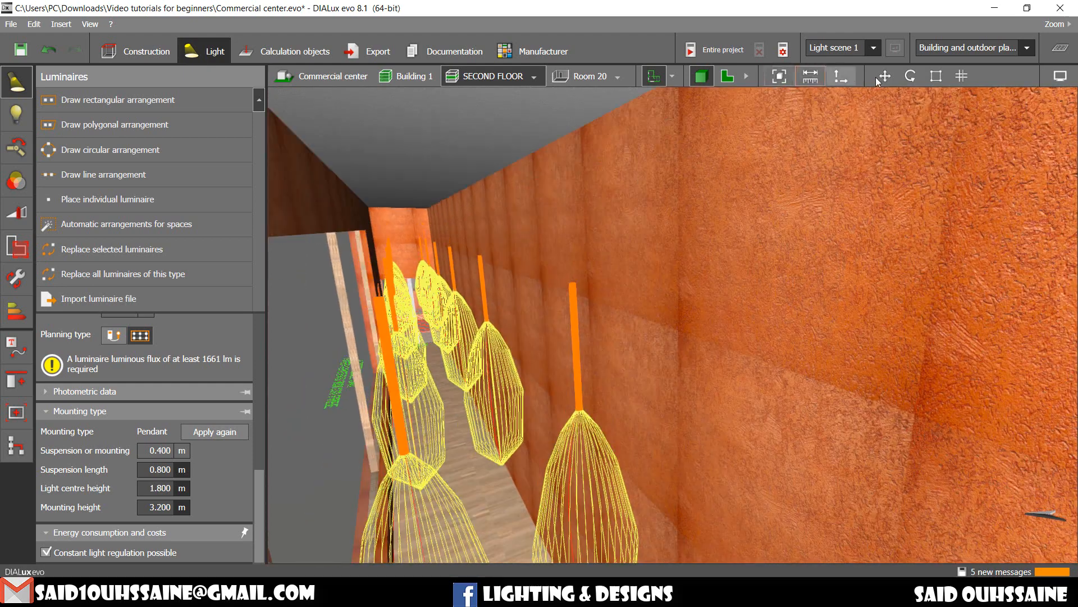
click(877, 77)
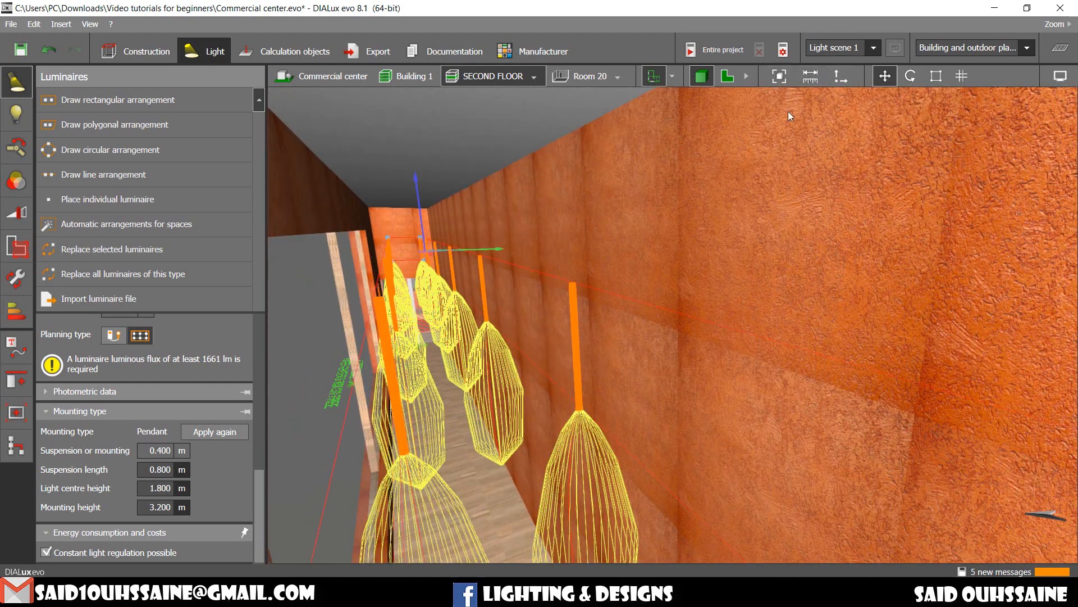
right_drag(542, 217, 509, 196)
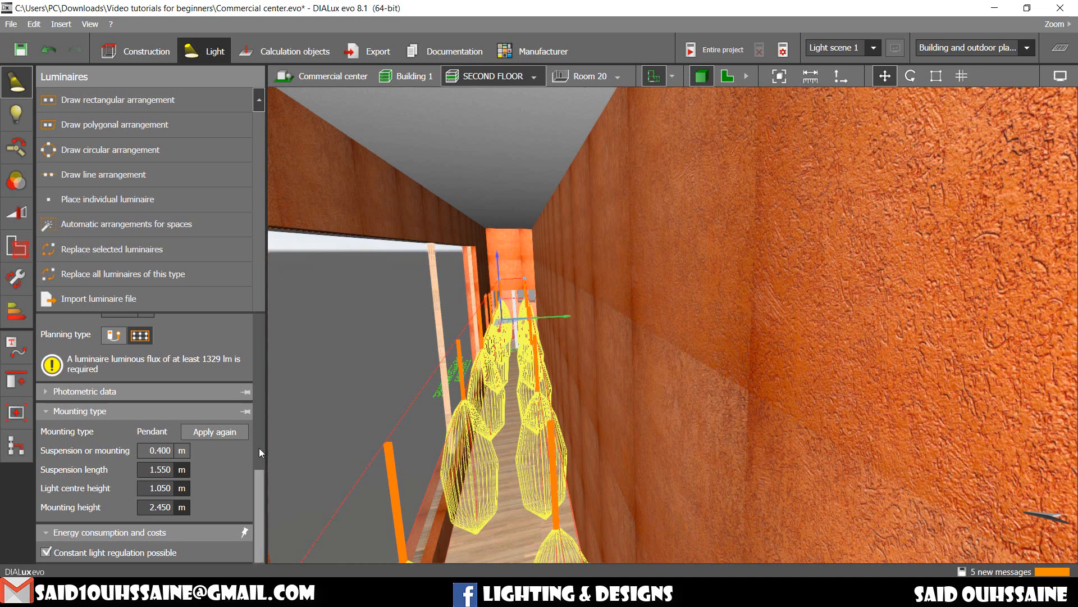
- Set the suspension length of the corridor's HELIA 60 luminaires to 2 m and check them in 3D
click(160, 507)
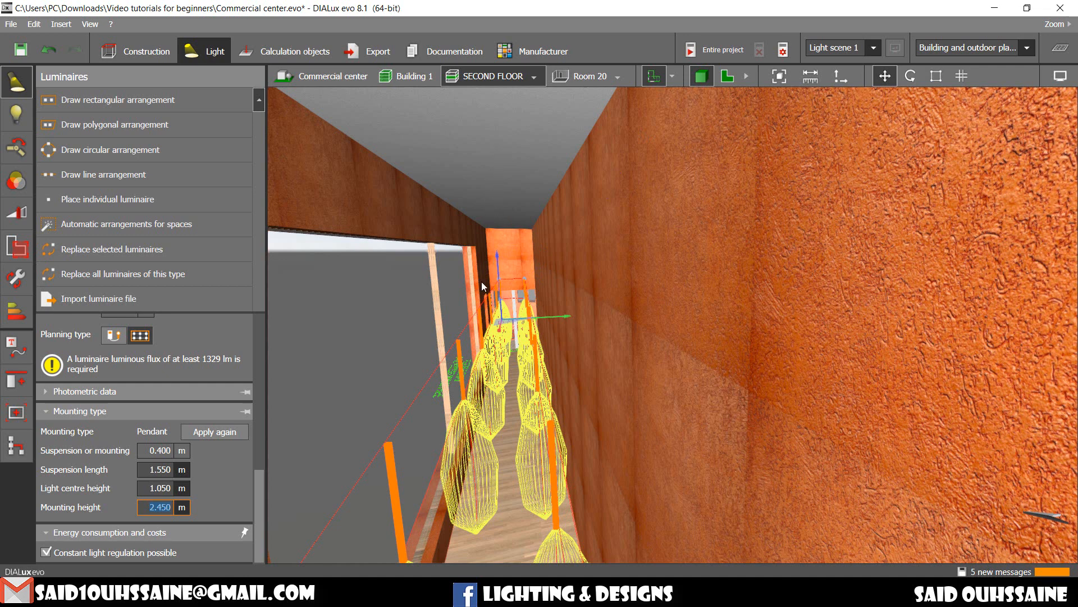
click(162, 470)
text(2)
key(Return)
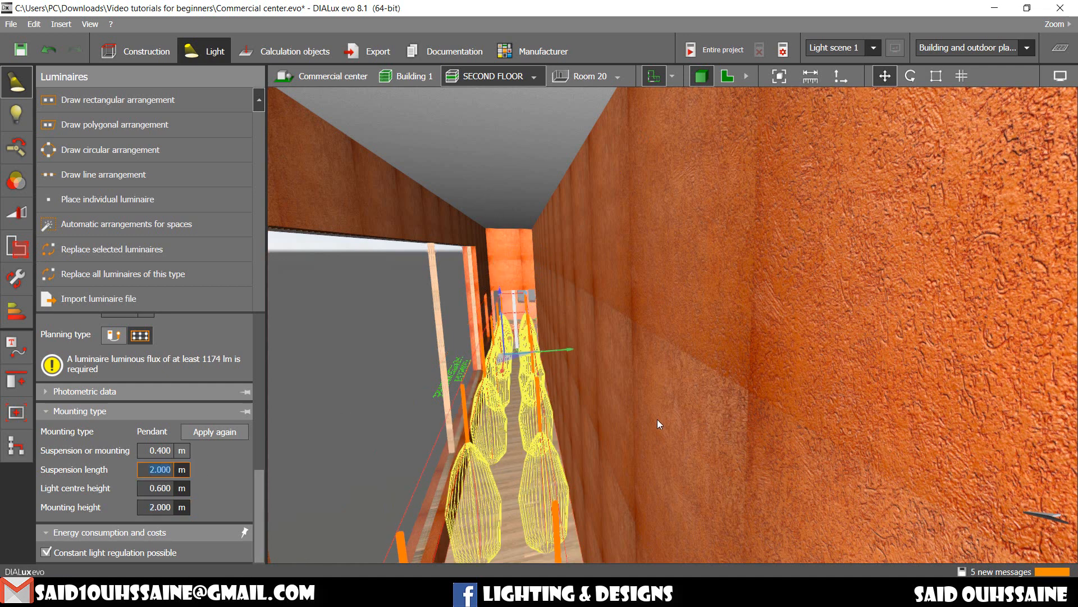
right_drag(657, 419, 676, 419)
middle_drag(676, 419, 635, 331)
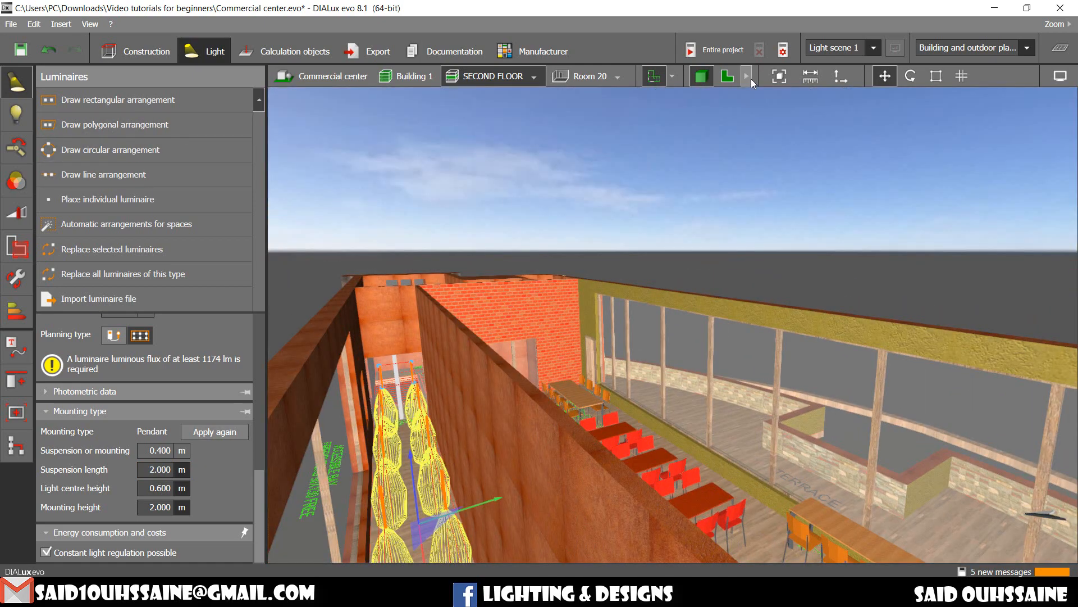
- In the floor plan, draw a polygonal arrangement of HELIA 60 luminaires along the kitchen's inner walls, about 3.2 by 3.4 m
middle_drag(584, 388, 267, 390)
scroll(830, 245, up, 2)
middle_drag(830, 245, 770, 246)
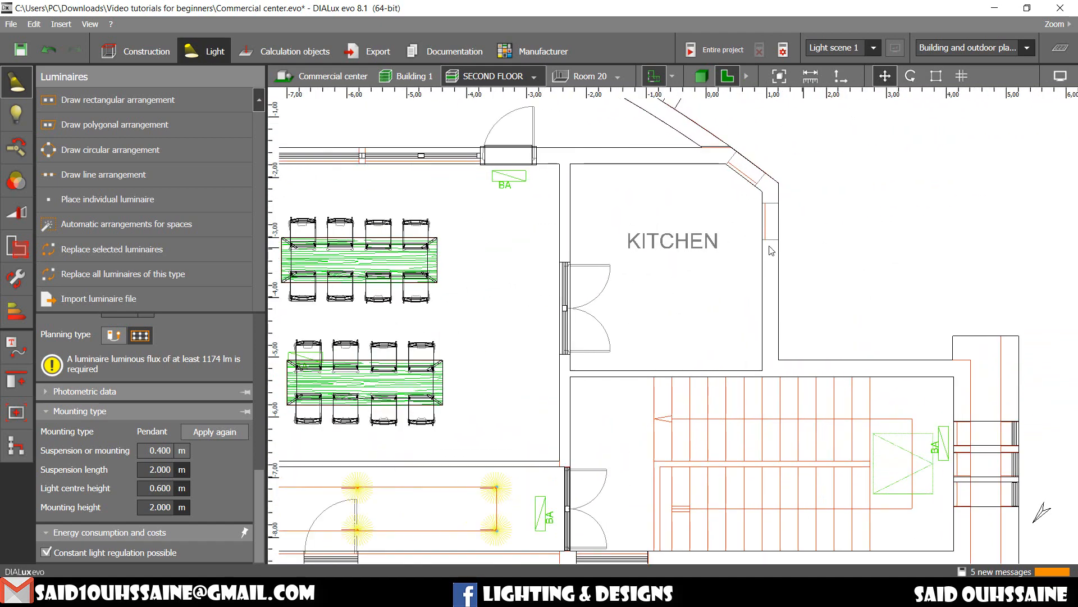
scroll(770, 246, up, 1)
middle_drag(655, 238, 621, 277)
scroll(116, 372, up, 10)
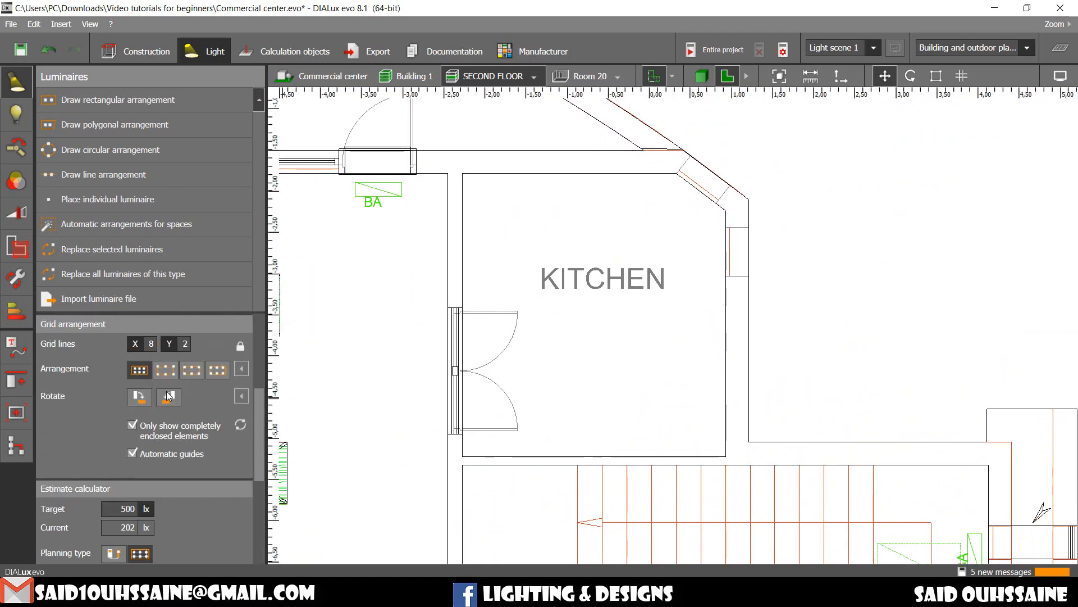
scroll(141, 354, up, 3)
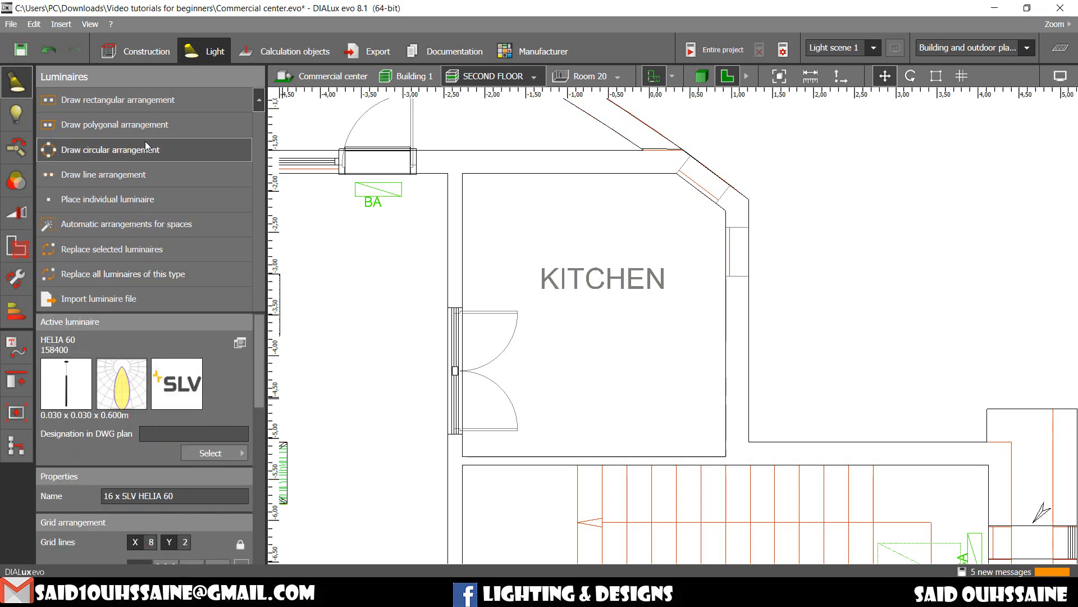
click(162, 124)
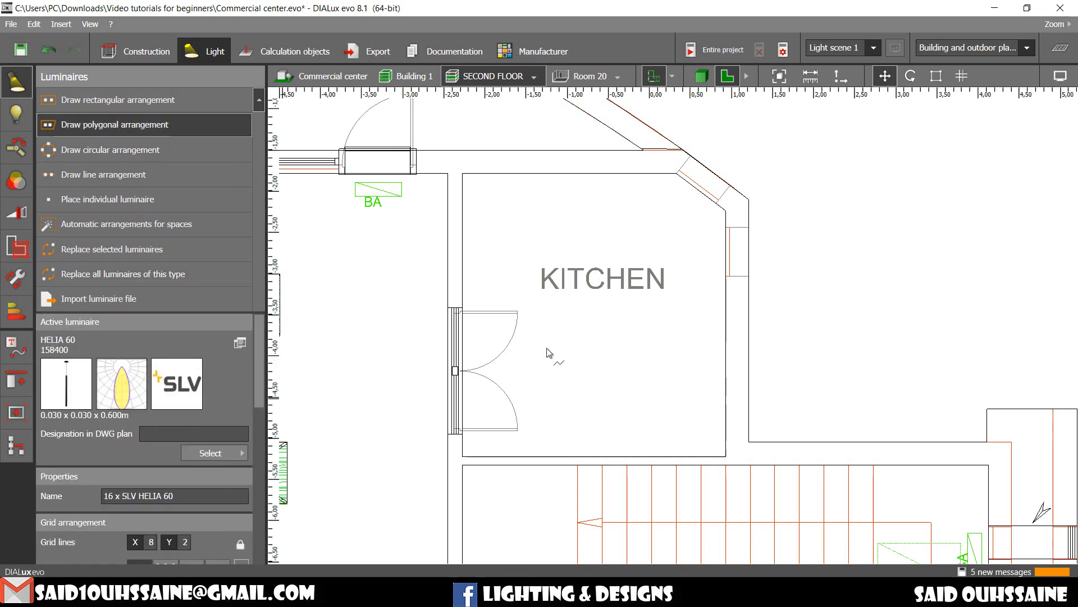
scroll(551, 360, up, 2)
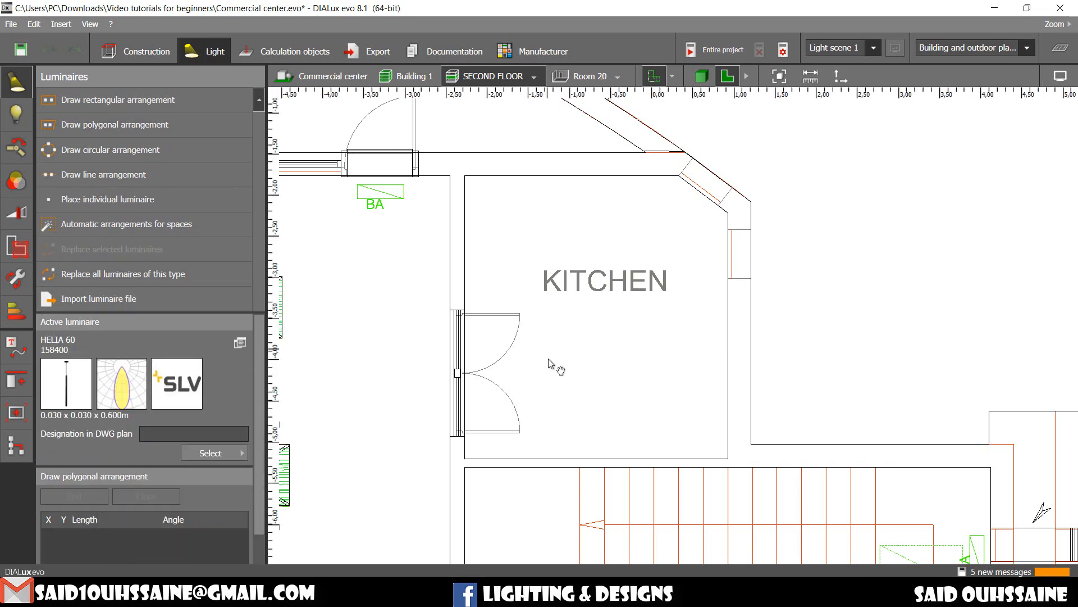
click(469, 185)
click(707, 185)
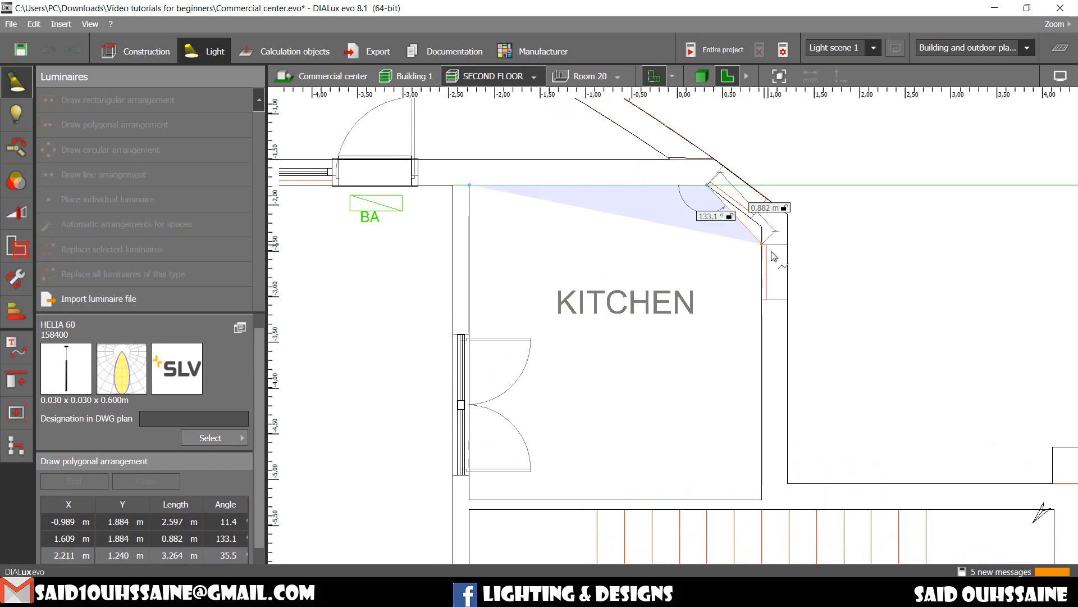
click(762, 226)
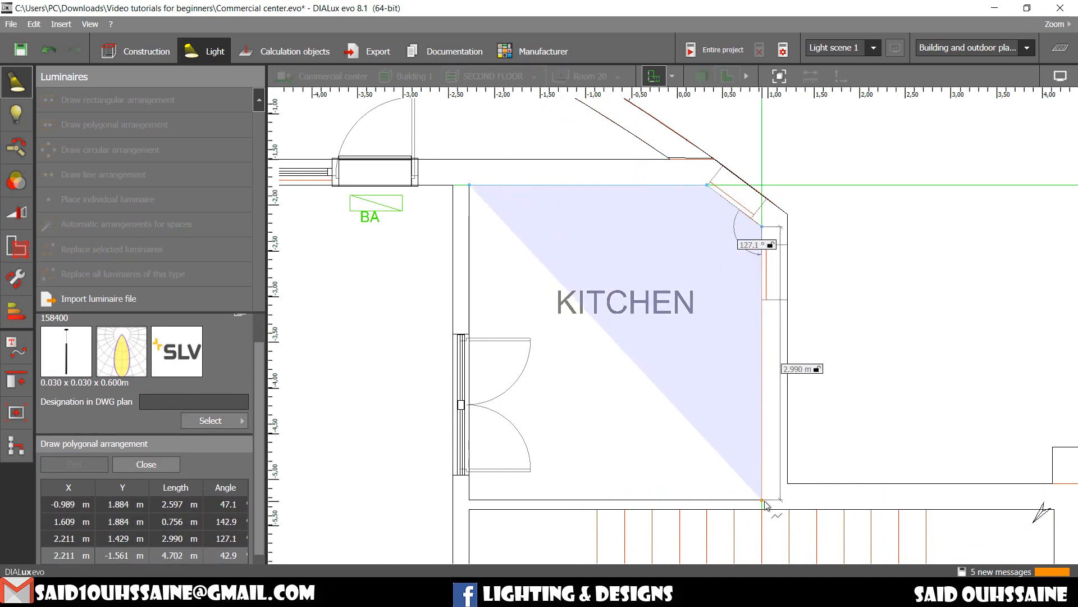
click(762, 499)
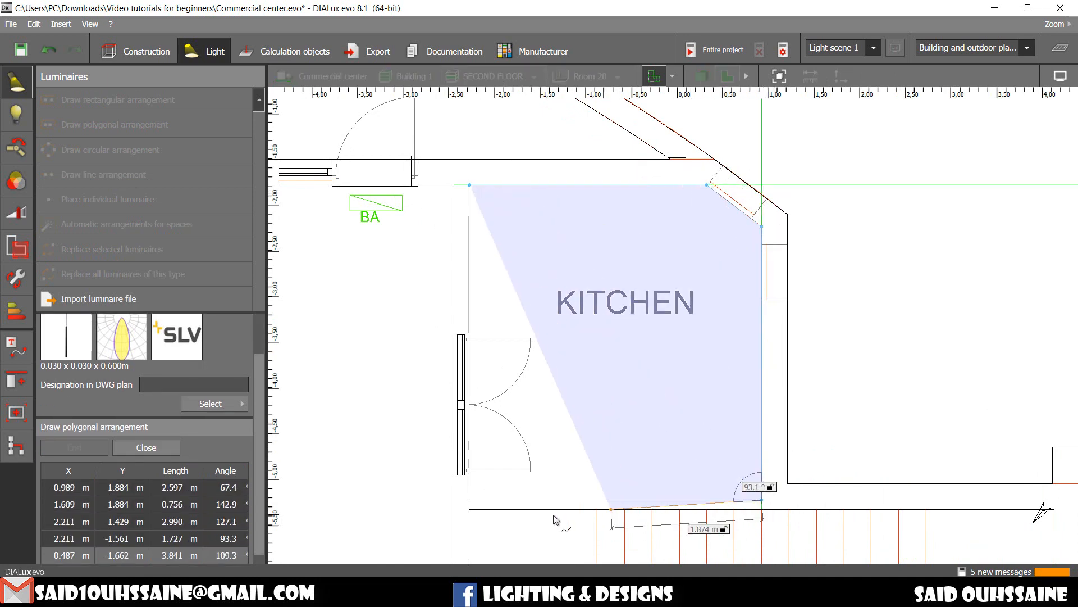
click(468, 500)
right_click(618, 304)
click(634, 313)
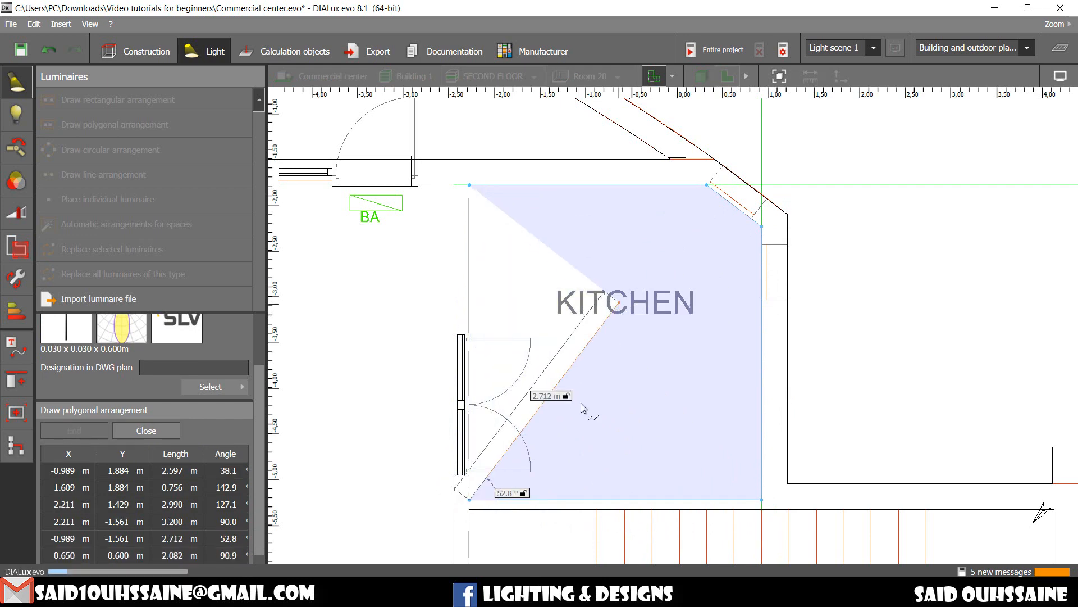
- Set the kitchen arrangement's X grid lines to 3
middle_drag(631, 332, 637, 358)
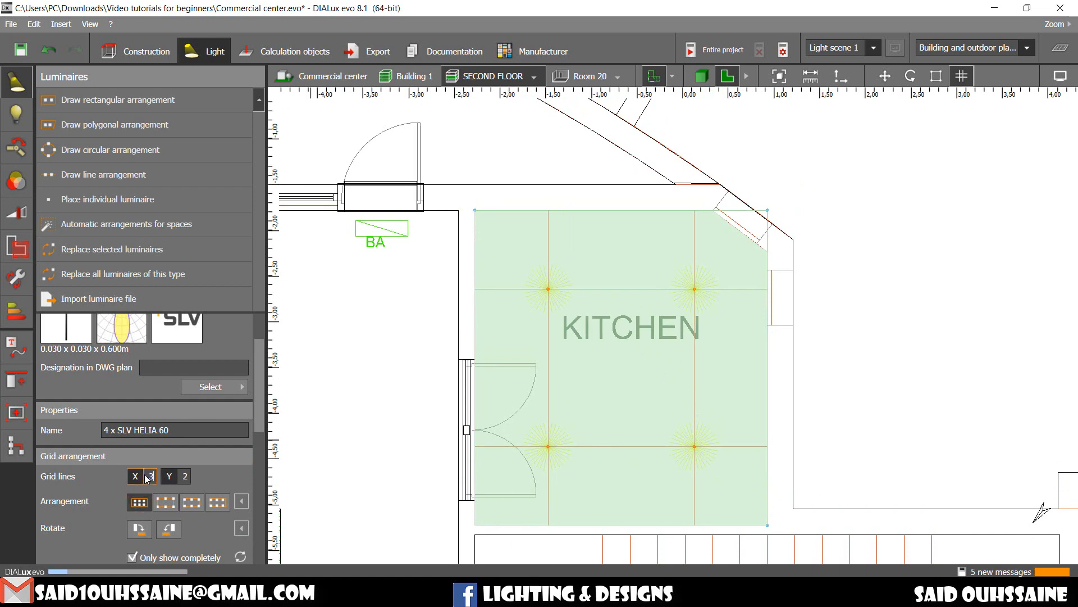
key(Return)
scroll(639, 354, down, 2)
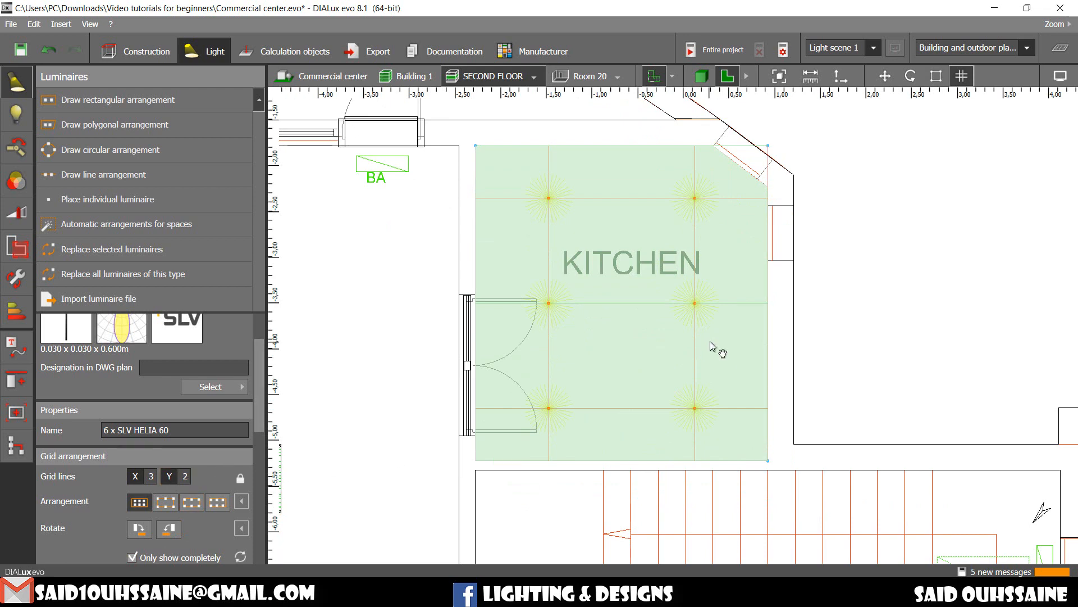
- Delete the middle-right and upper-left luminaires from the kitchen arrangement
scroll(777, 309, down, 2)
scroll(771, 318, up, 3)
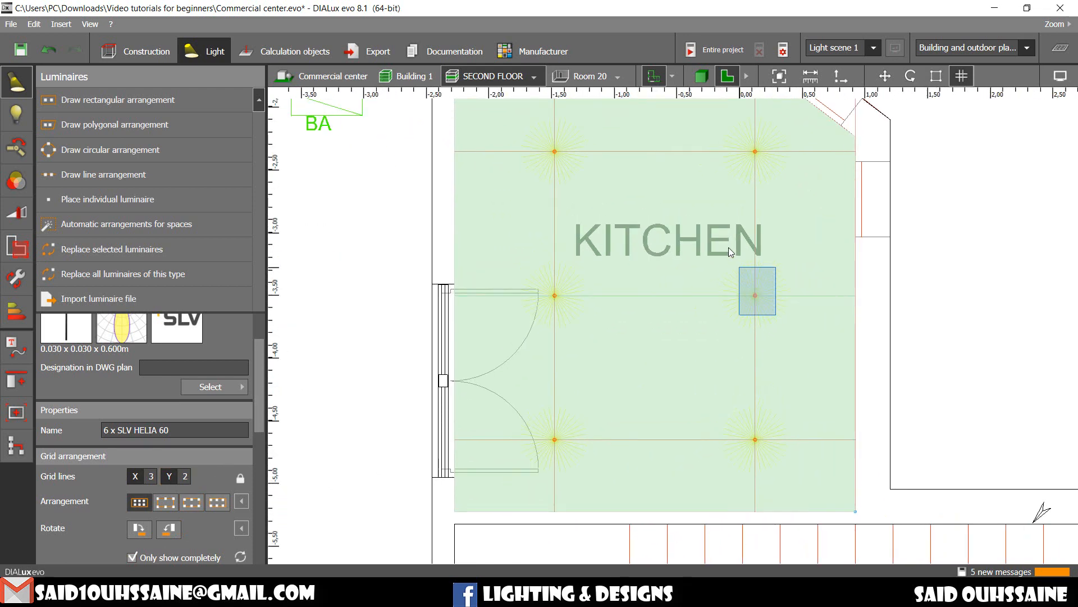
click(728, 248)
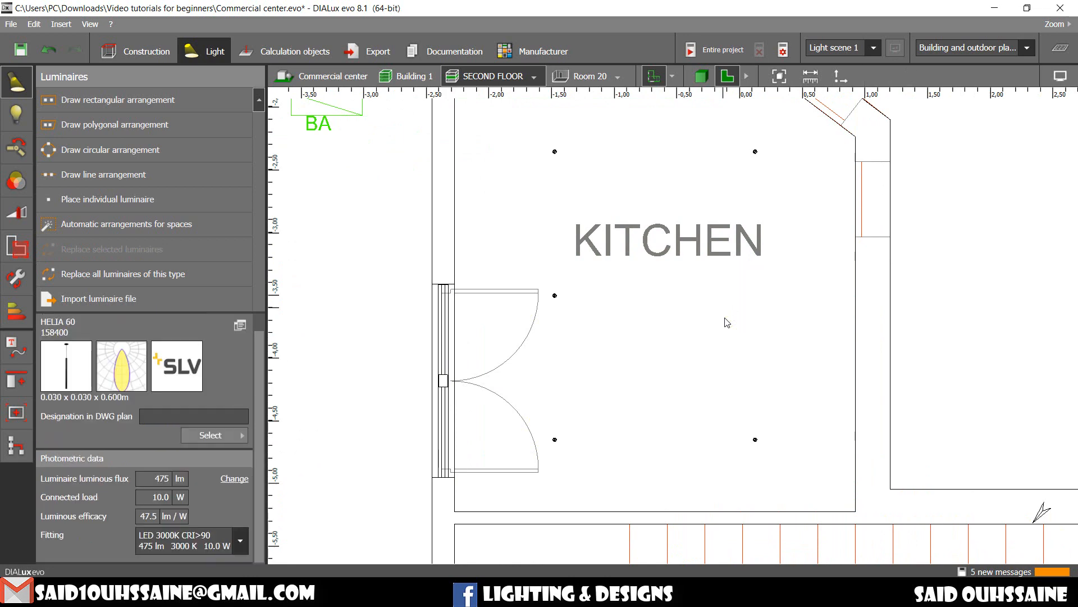
click(618, 197)
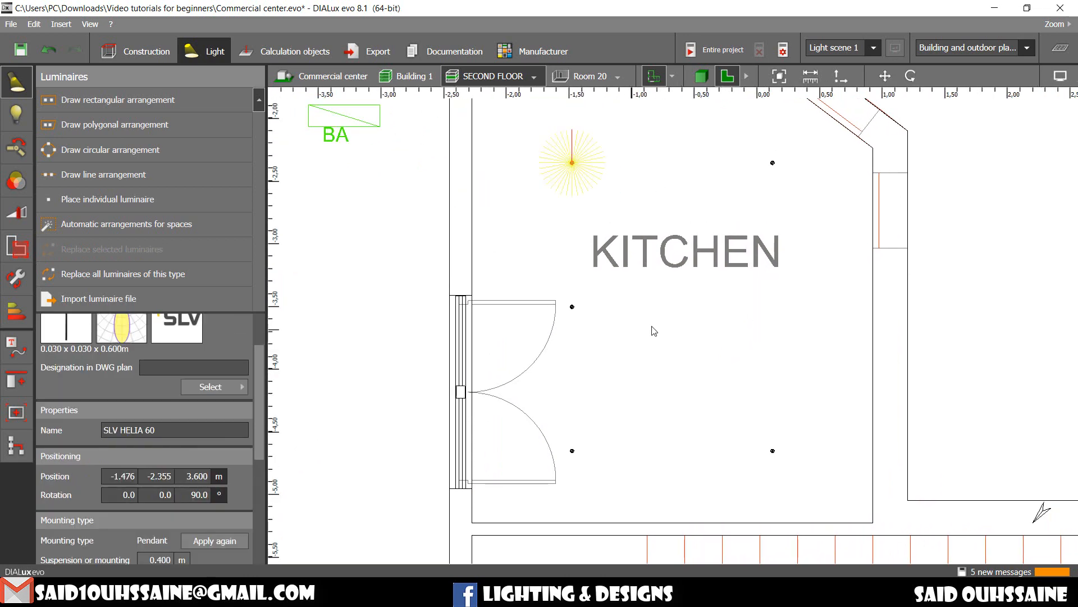
click(655, 326)
middle_drag(650, 332, 747, 337)
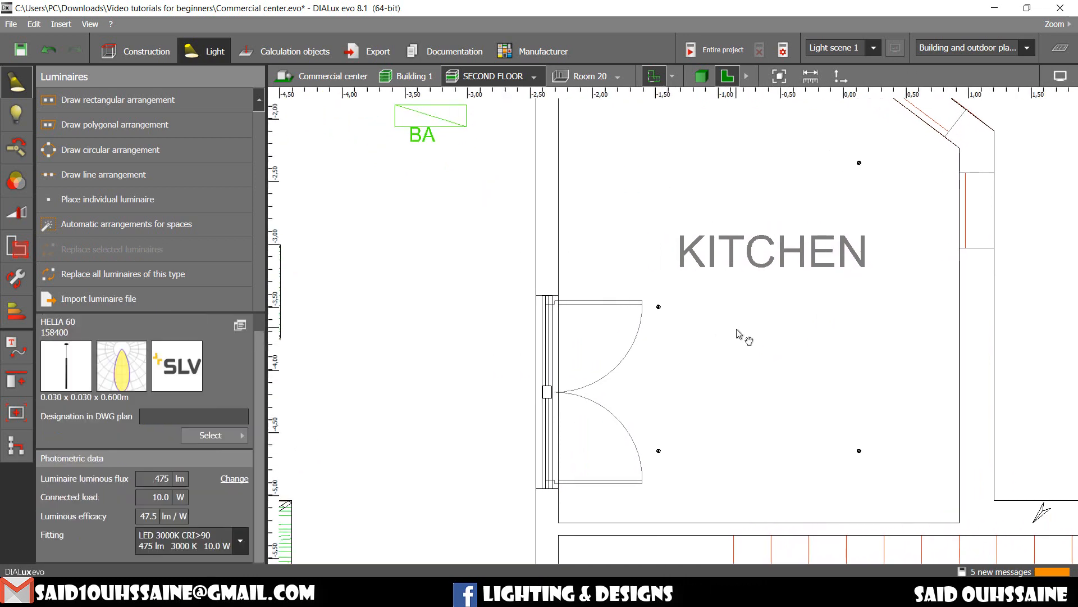
- Draw a circular arrangement of HELIA 60 luminaires centred over the staircase below the kitchen, with a radius of about 1.3 m
scroll(638, 361, down, 1)
scroll(513, 375, down, 5)
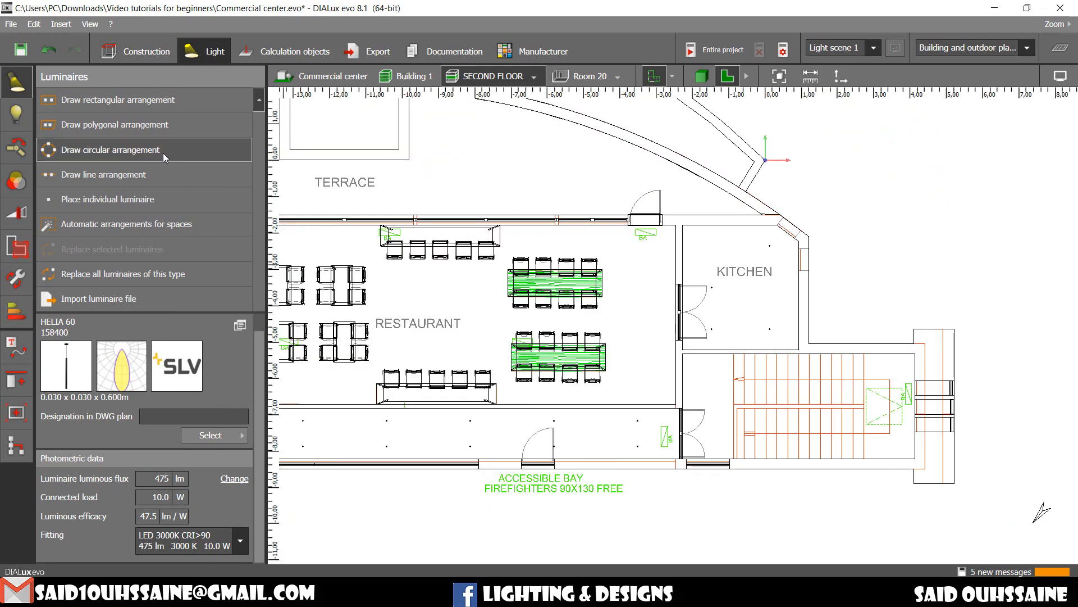
click(162, 152)
scroll(753, 401, up, 3)
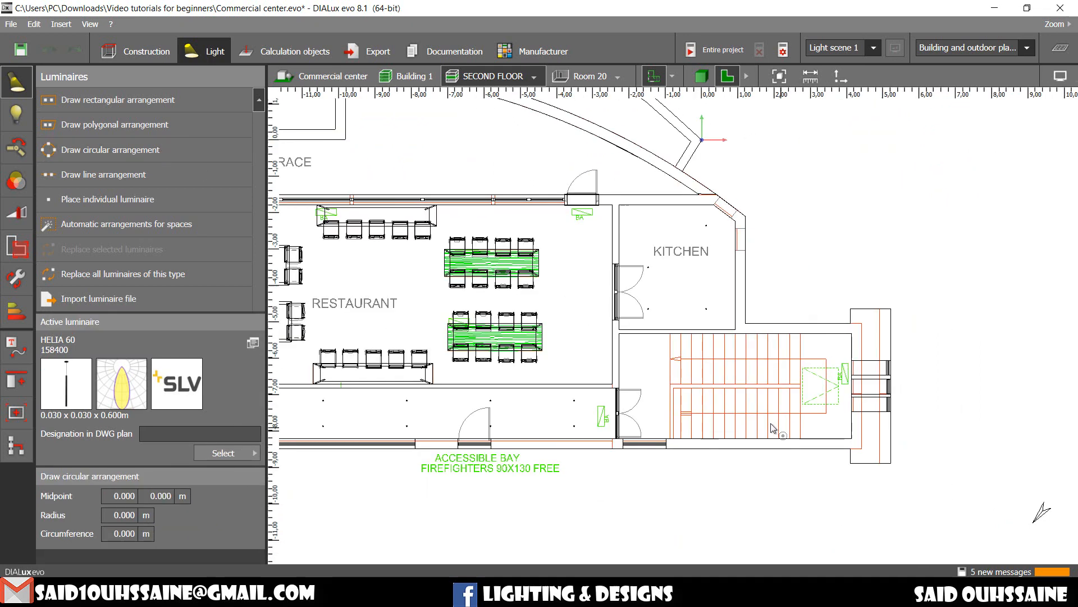
scroll(746, 401, up, 2)
click(740, 378)
click(840, 403)
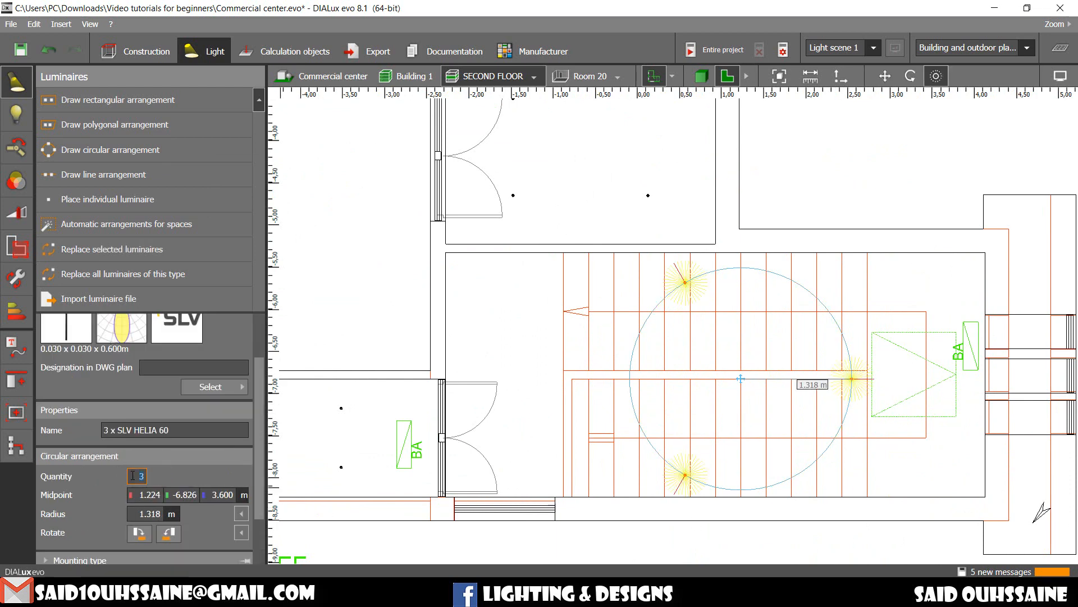
- Set the staircase arrangement's quantity first to 8 luminaires and finally to 20
text(8)
key(Return)
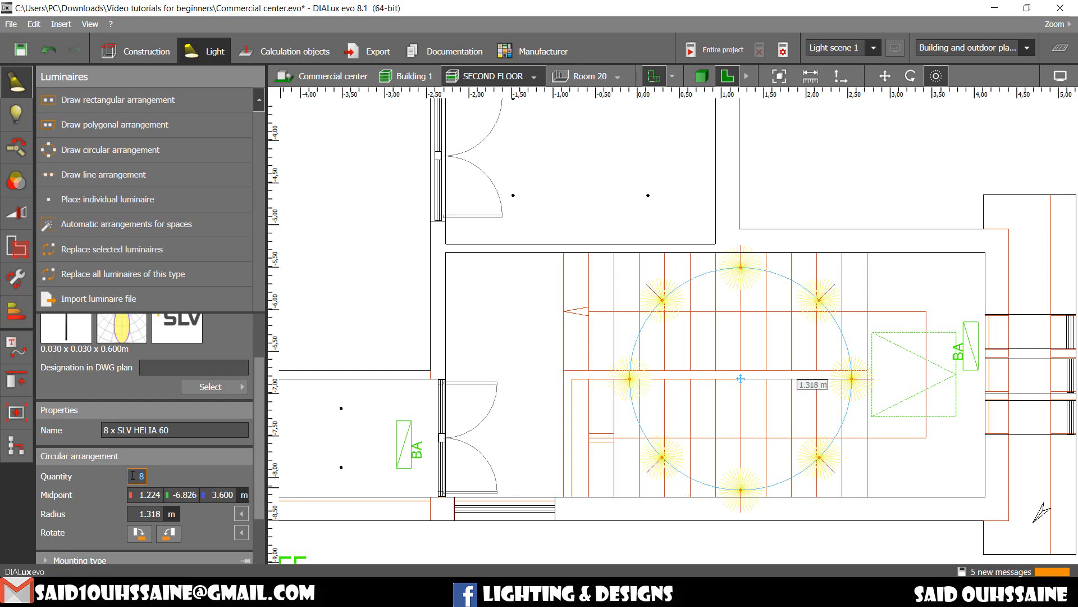
key(Return)
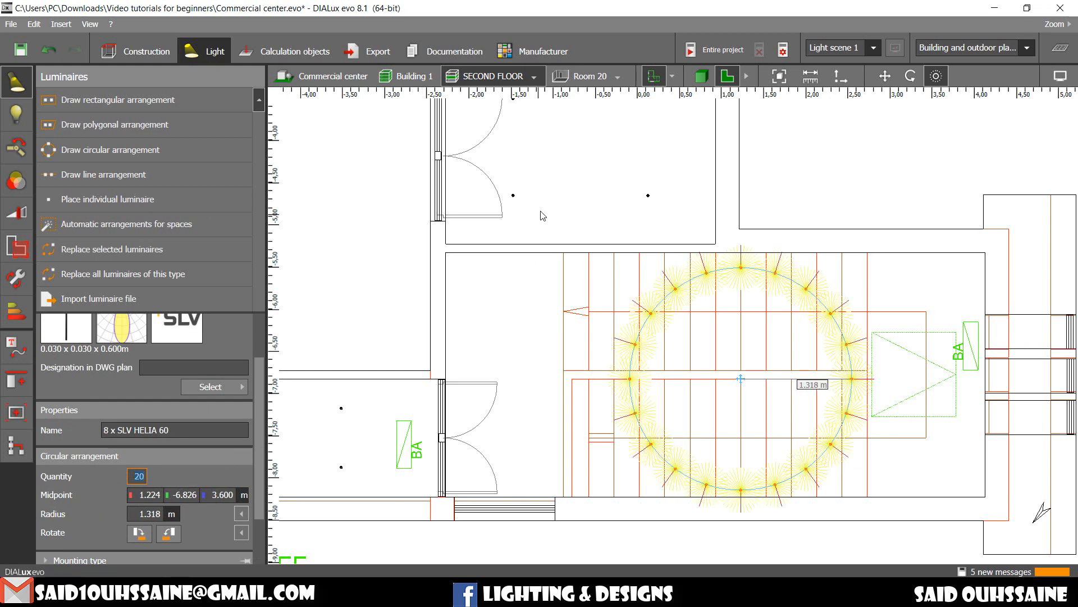
- Examine the circular luminaire arrangement over the staircase in 3D, declining to save the project
key(F6)
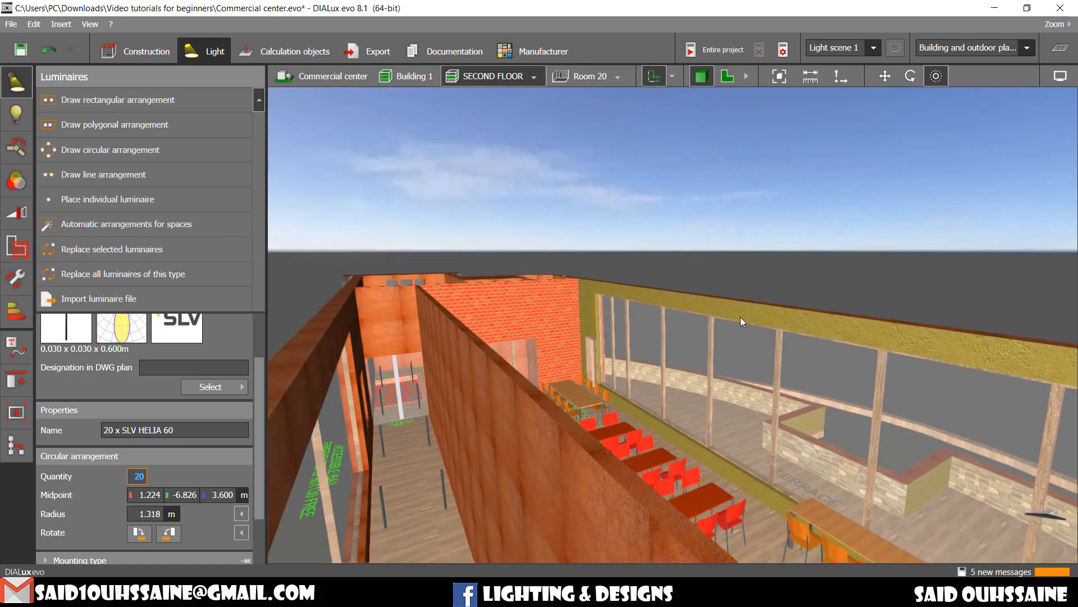
middle_drag(595, 379, 588, 470)
scroll(523, 405, up, 10)
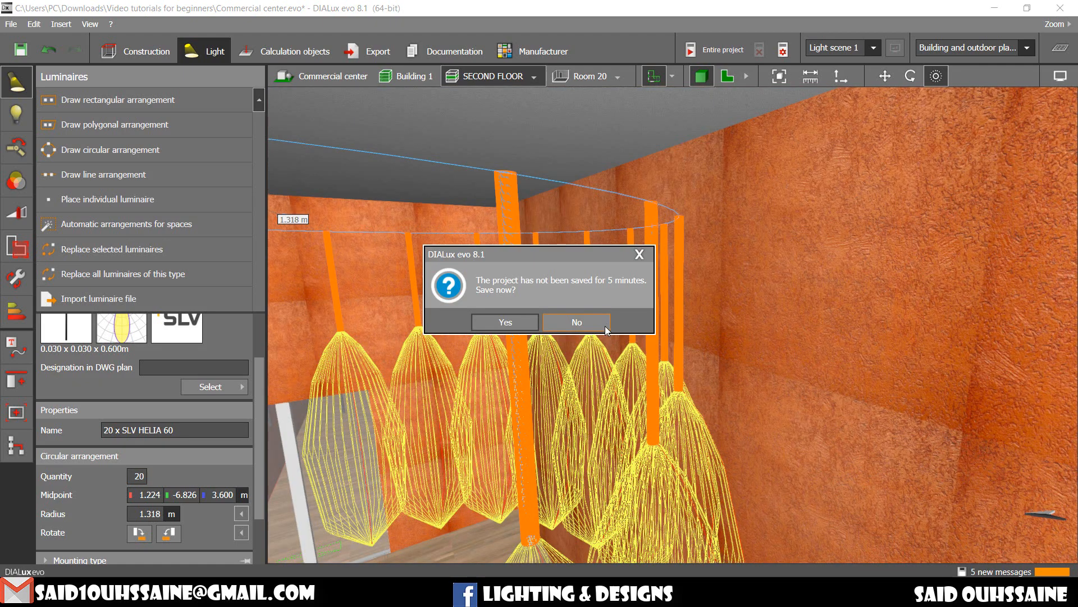
click(604, 325)
middle_drag(655, 337, 656, 124)
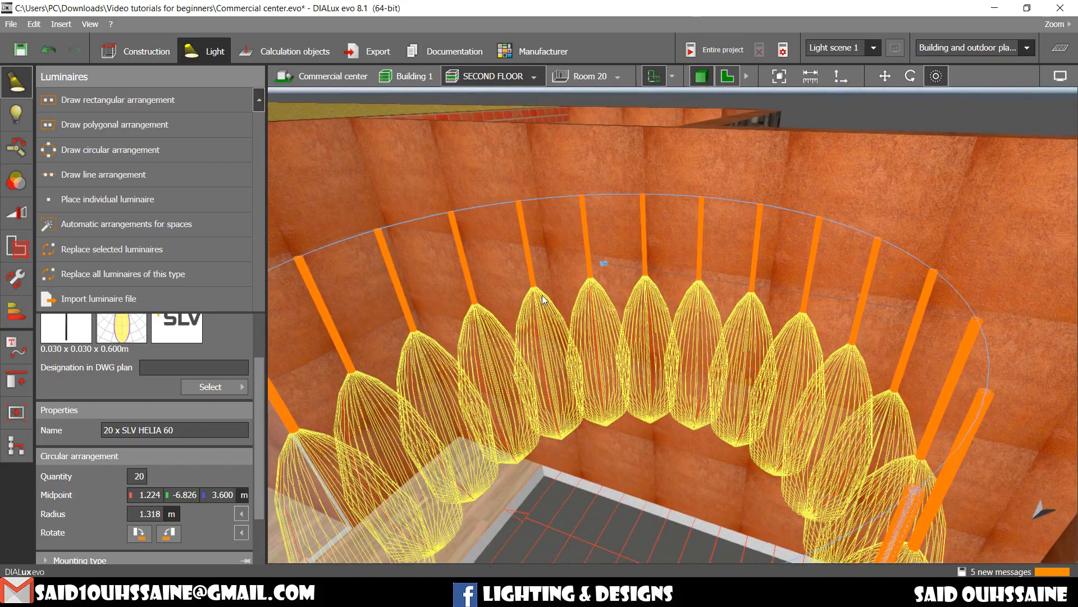
- Place three individual HELIA 60 luminaires in the open middle area of the restaurant, working in plan view
key(F2)
middle_drag(544, 300, 761, 296)
scroll(541, 369, down, 4)
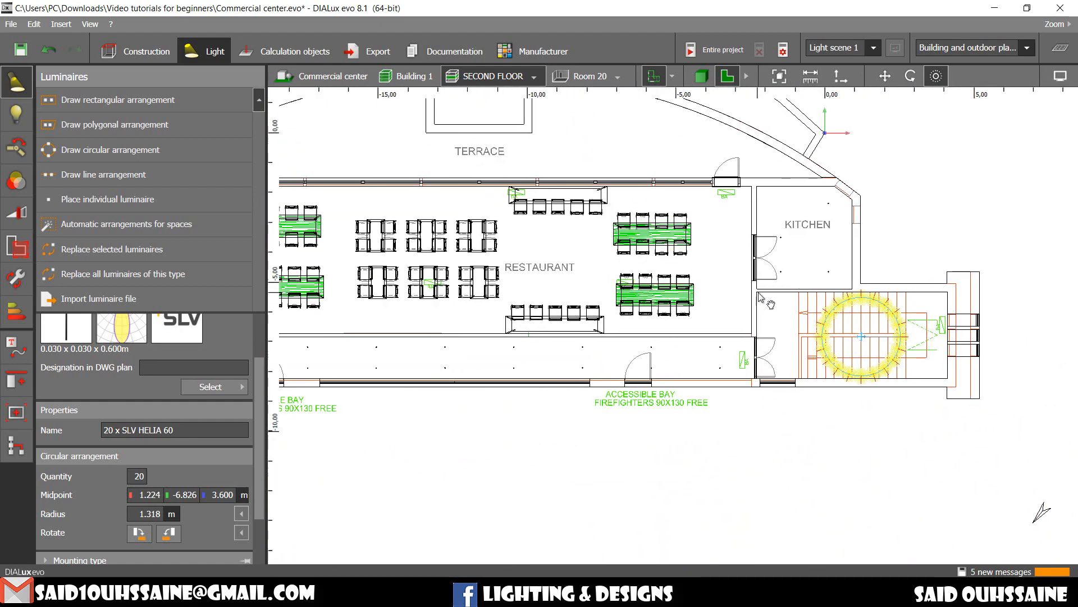
scroll(348, 253, up, 3)
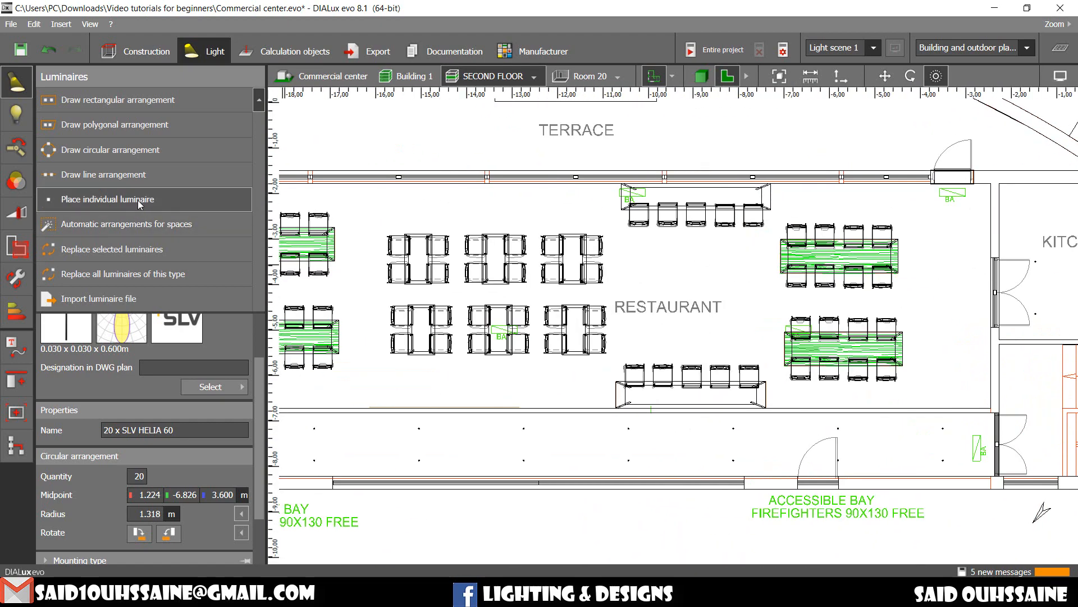
click(136, 200)
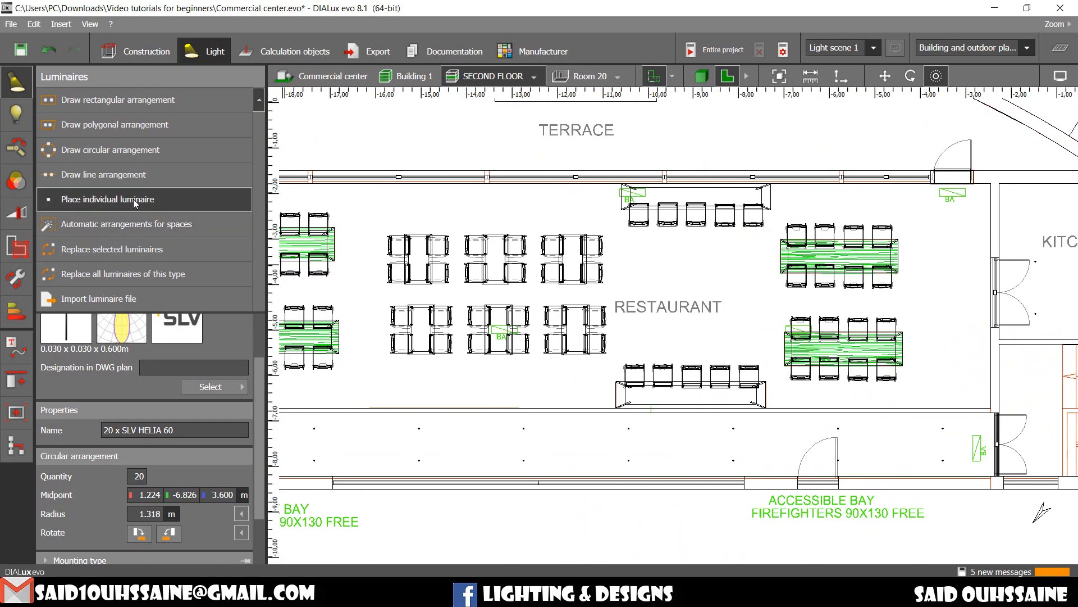
click(693, 279)
scroll(90, 372, up, 1)
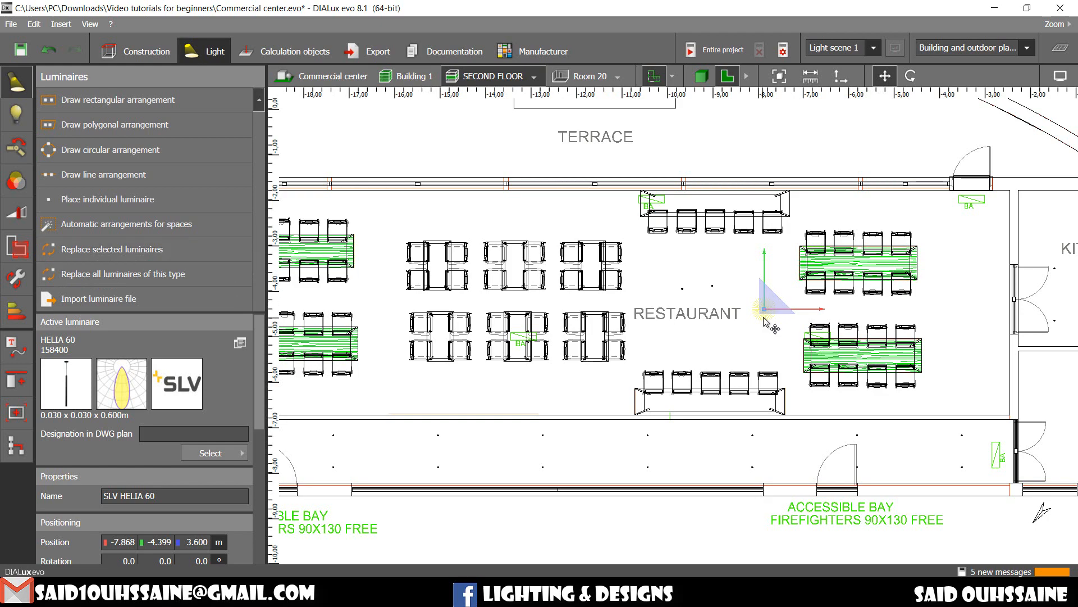
scroll(758, 339, up, 3)
scroll(758, 340, down, 2)
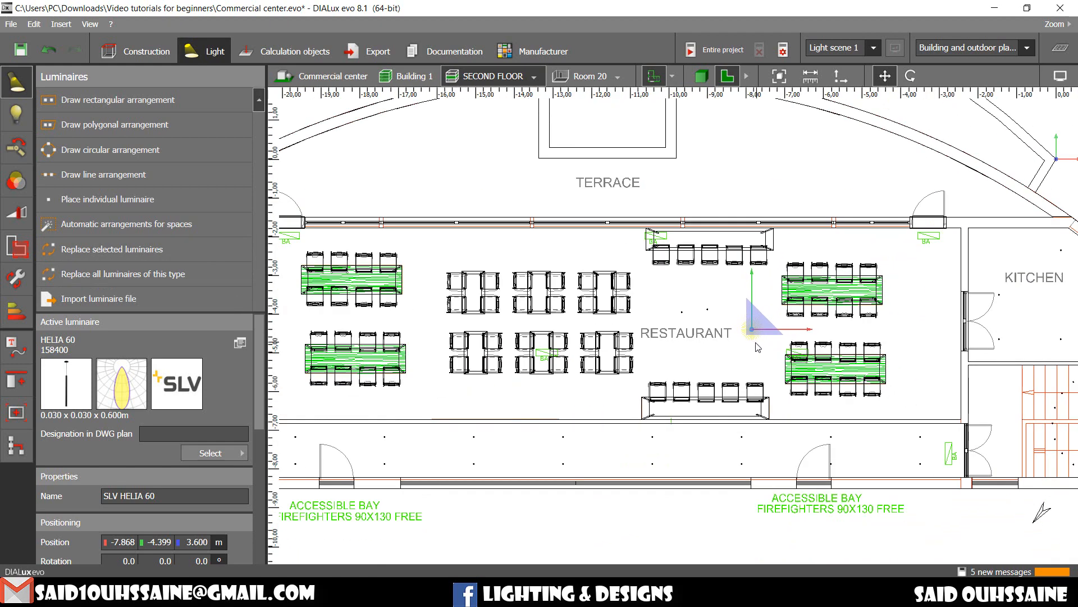
scroll(743, 355, up, 2)
- Select the three restaurant luminaires for replacement and open the TRIGGA HL LOON MINI VOLARE pendant's data sheet in LUMsearch
drag(762, 343, 615, 258)
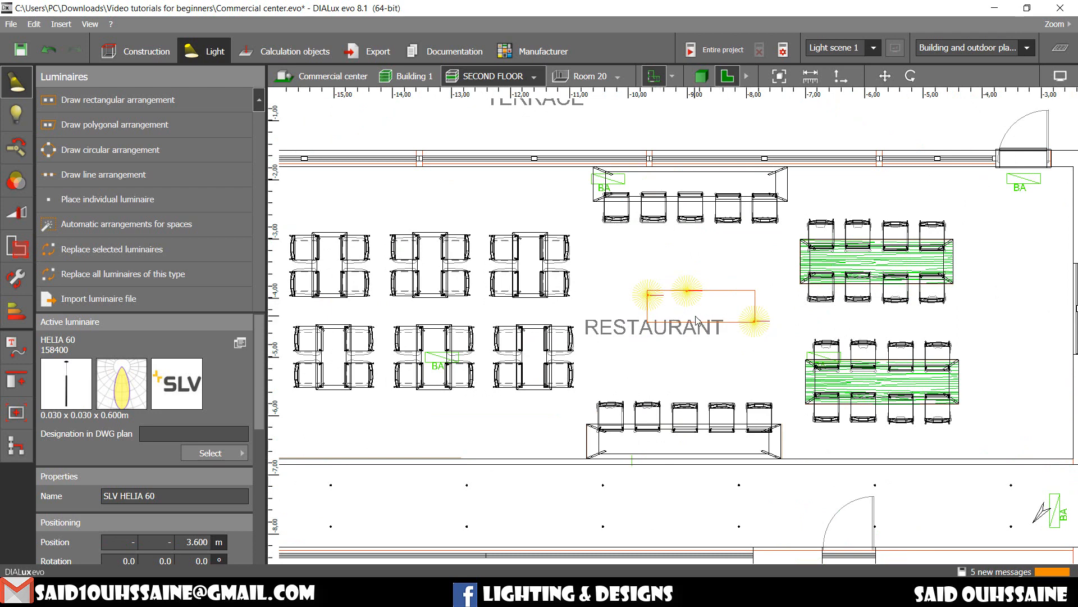
click(227, 258)
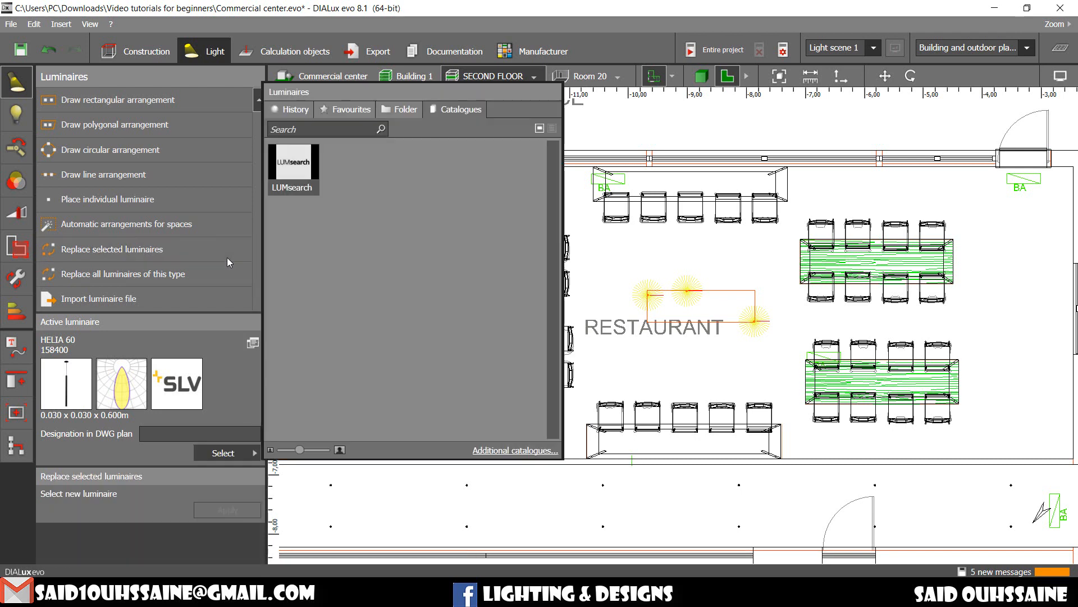
click(233, 397)
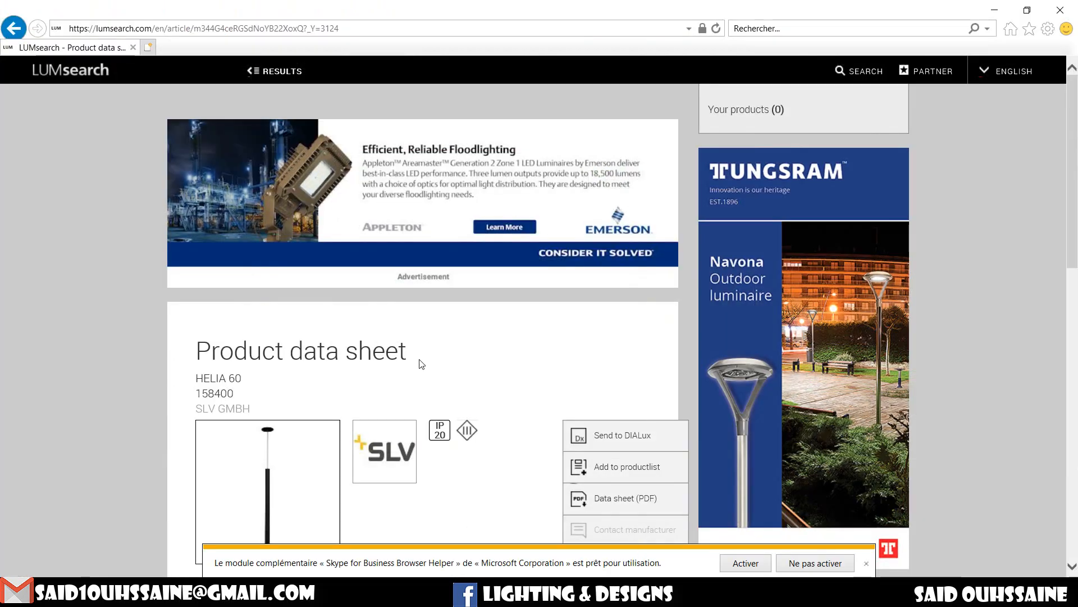
scroll(421, 364, down, 6)
key(alt+Left)
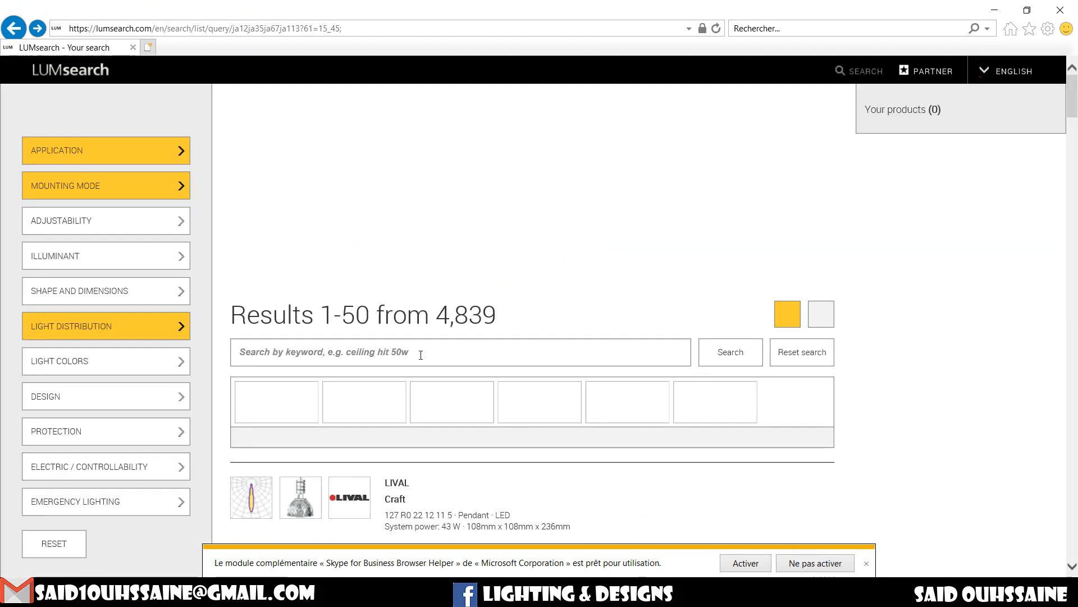
scroll(421, 388, down, 10)
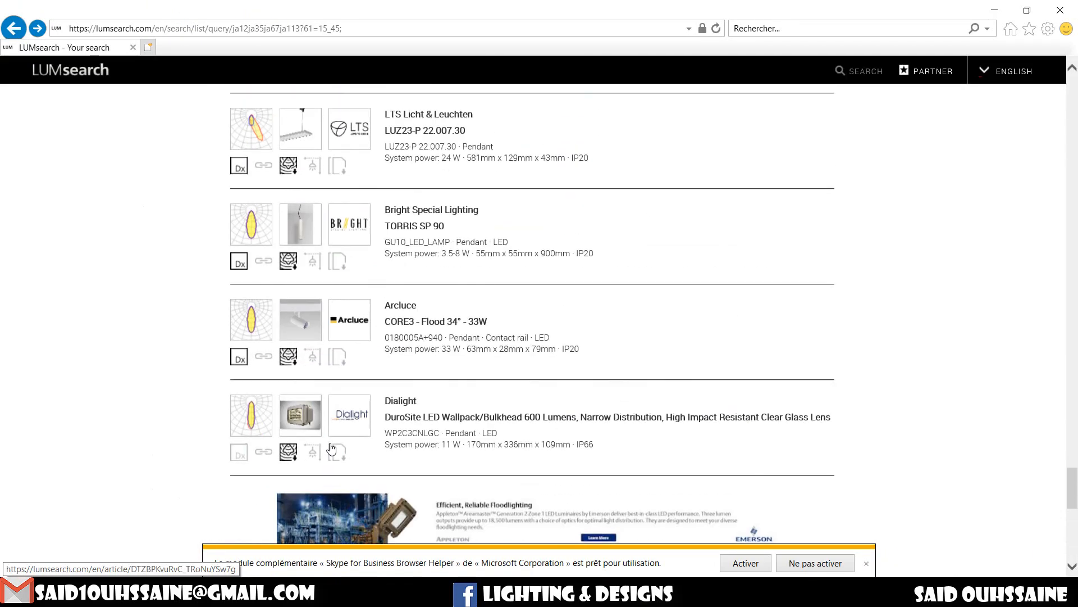
scroll(331, 448, down, 10)
click(365, 283)
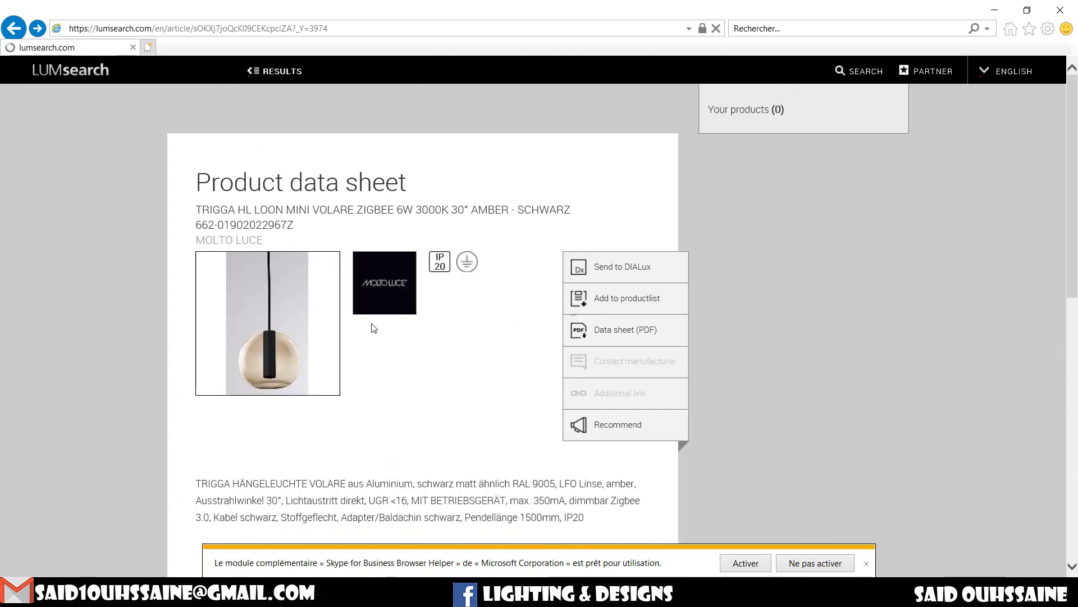
- Check the TRIGGA pendant's technical details and send it to DIALux, allowing the external program to open
scroll(374, 337, down, 8)
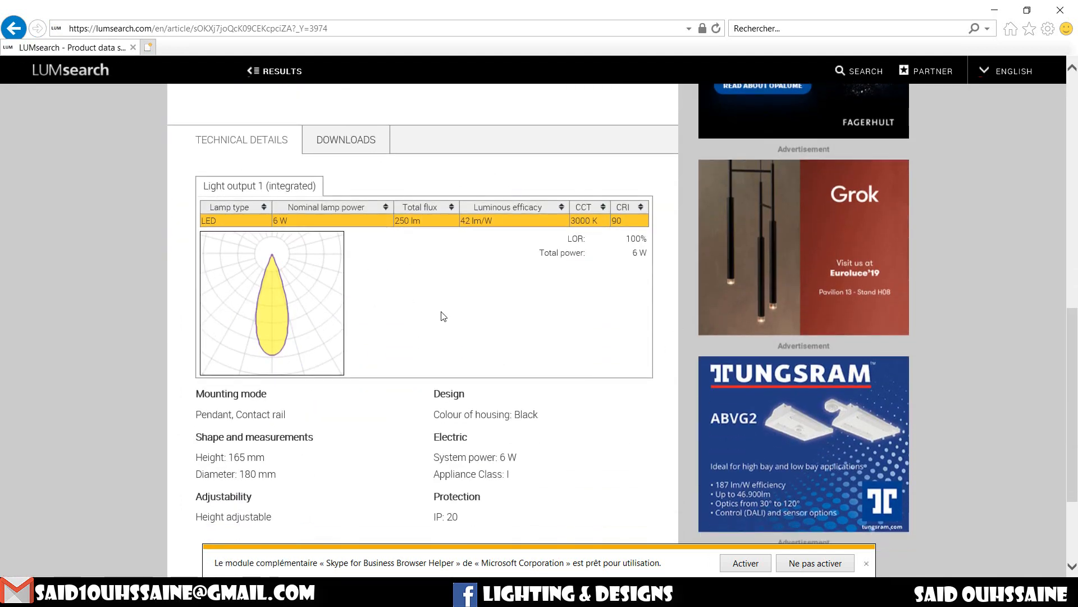
scroll(443, 316, up, 9)
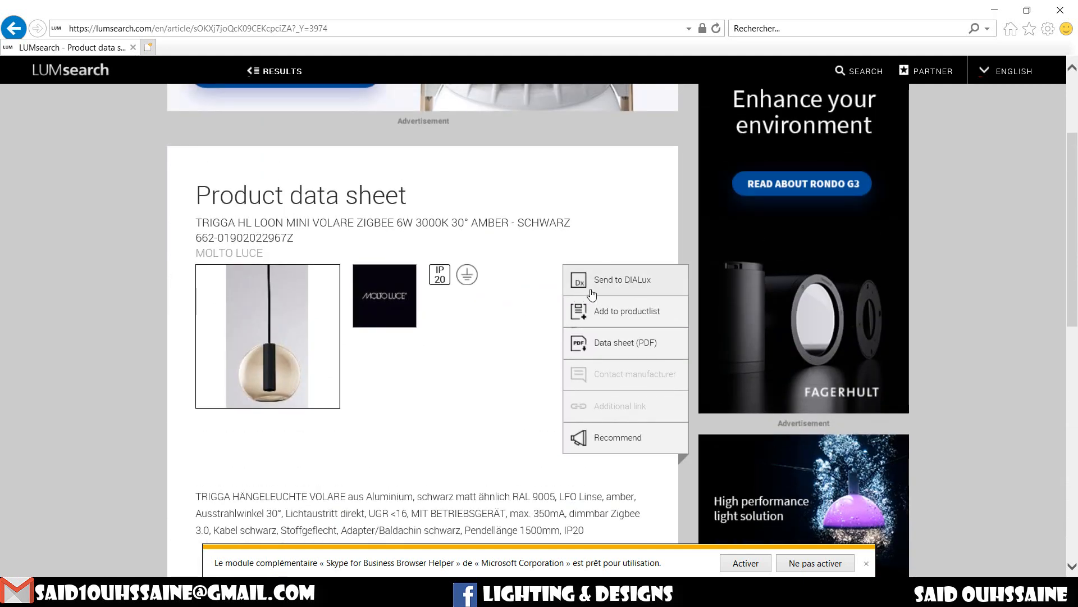
click(597, 290)
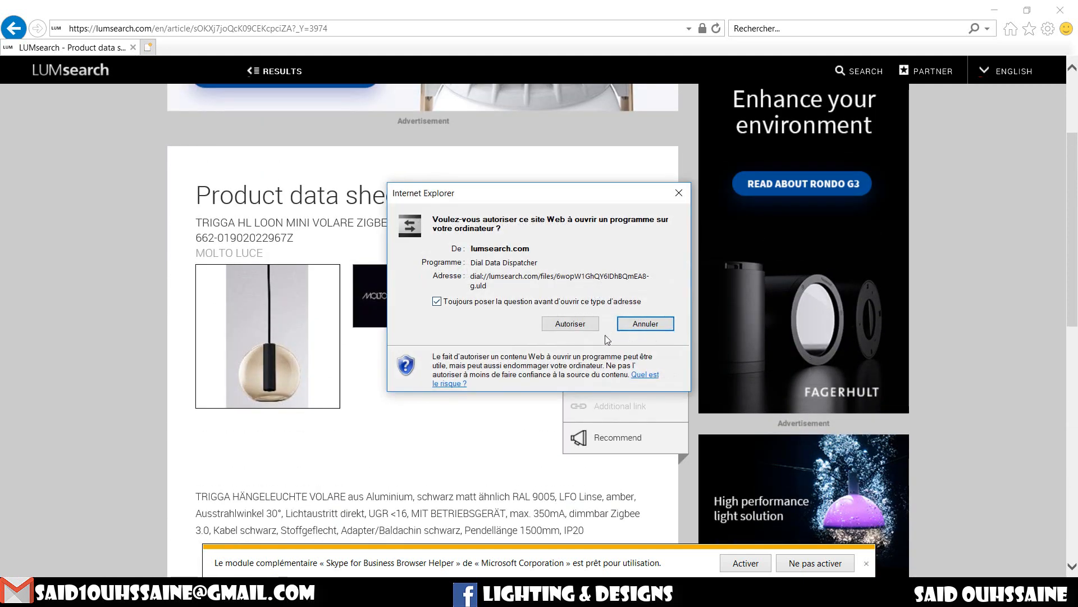
click(590, 323)
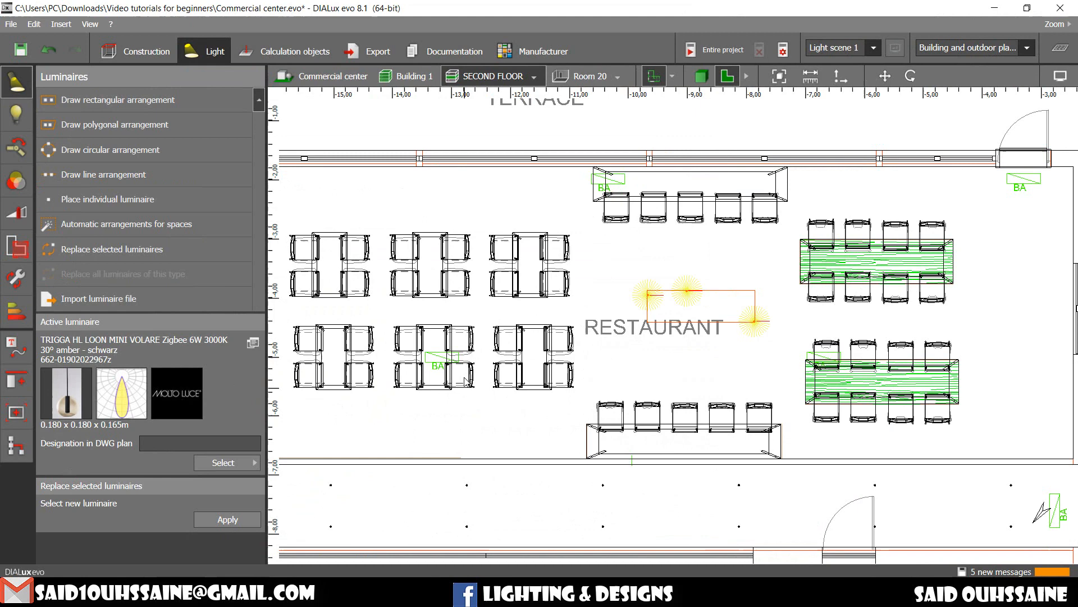
- Replace only the three selected restaurant luminaires with the TRIGGA HL LOON MINI VOLARE, without recalculating their installation position
mouse_move(476, 388)
middle_down()
mouse_move(511, 399)
mouse_move(477, 389)
middle_up()
scroll(439, 410, down, 1)
middle_drag(486, 340, 466, 352)
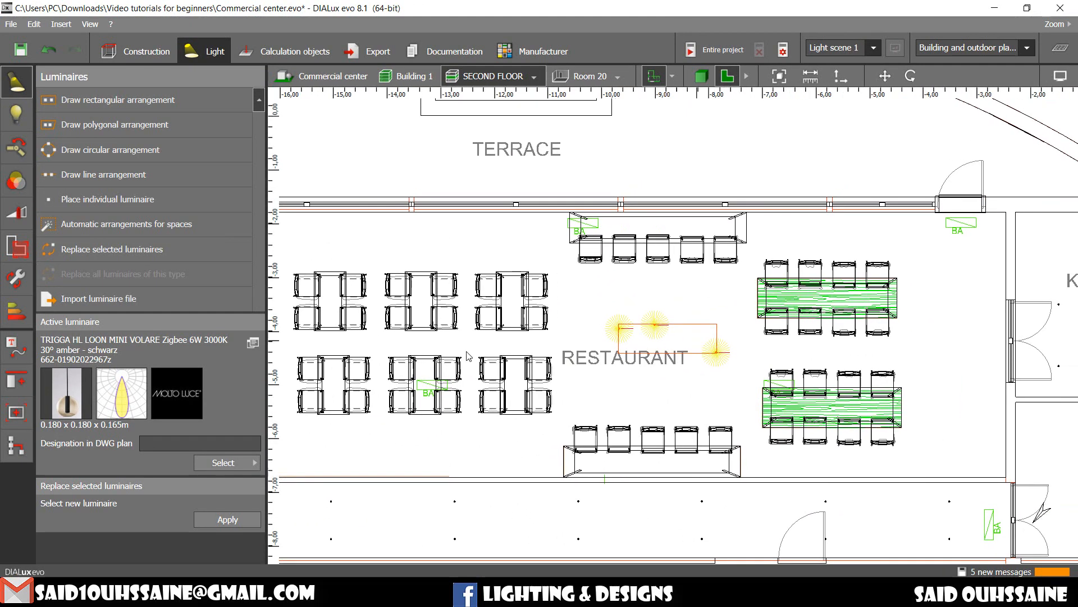
click(162, 251)
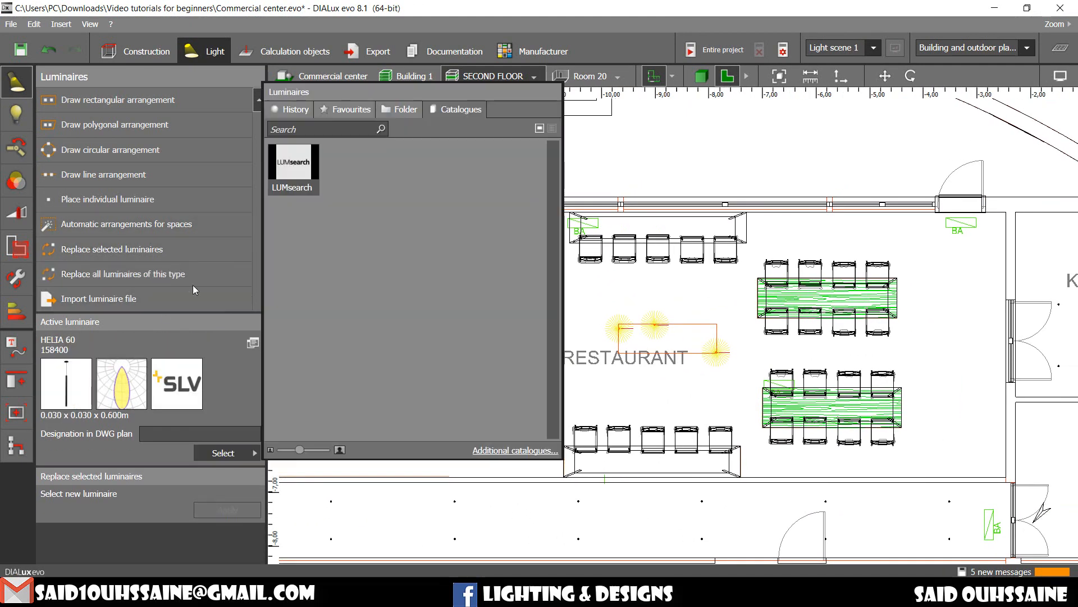
click(291, 111)
click(345, 160)
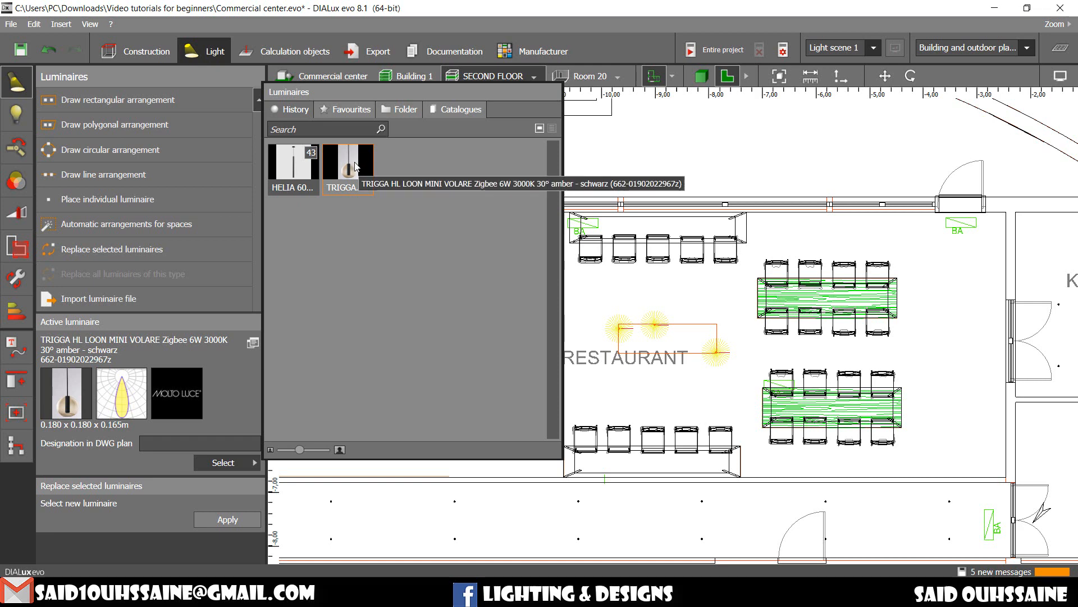
click(233, 519)
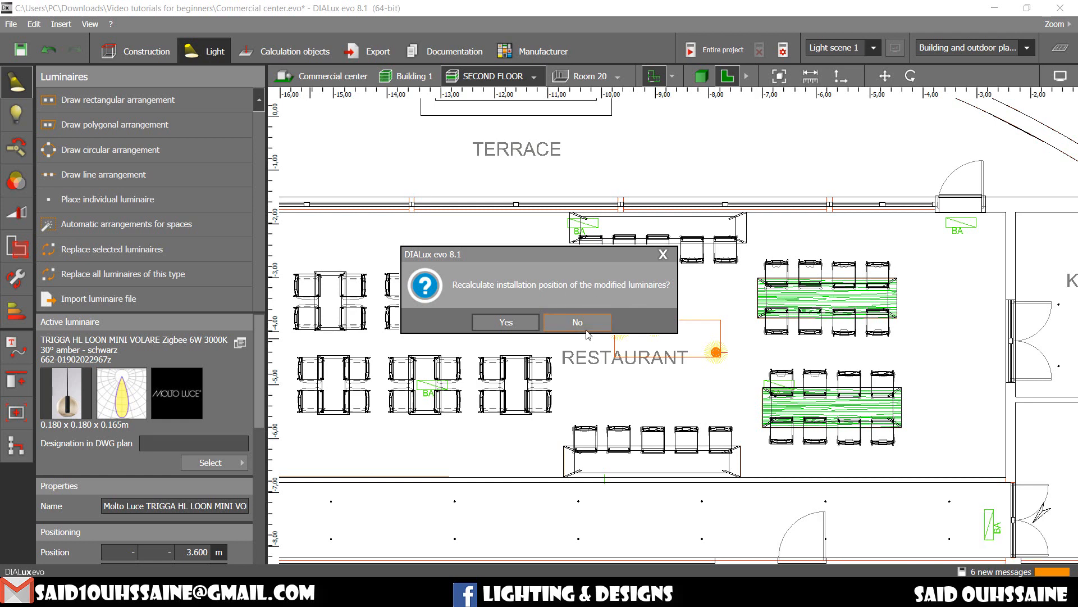
click(574, 323)
middle_drag(647, 384, 643, 417)
scroll(651, 360, up, 4)
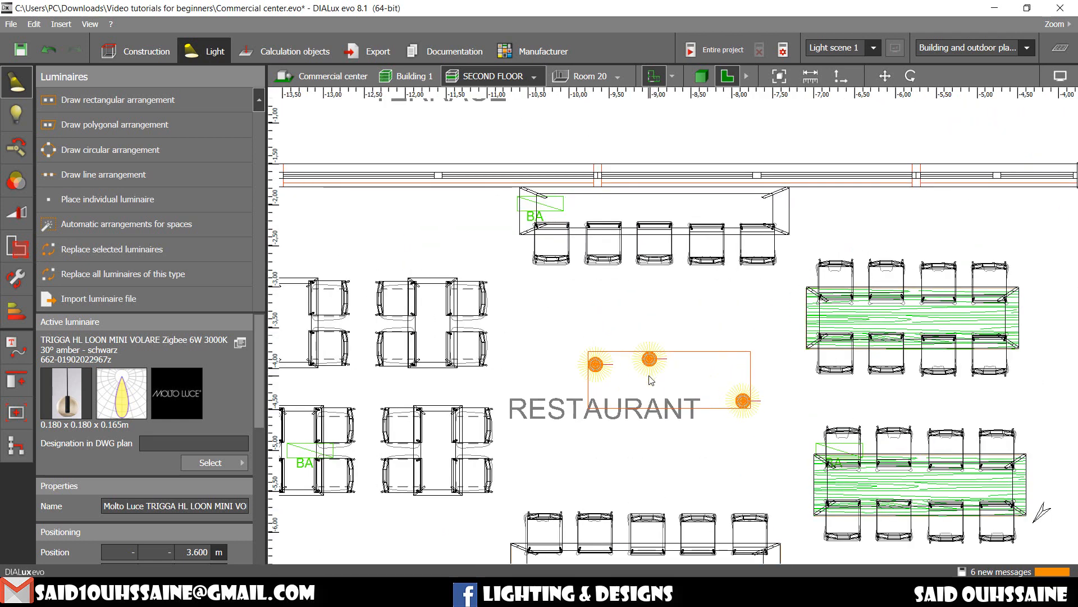
scroll(649, 375, down, 5)
middle_drag(649, 378, 617, 320)
scroll(608, 350, up, 3)
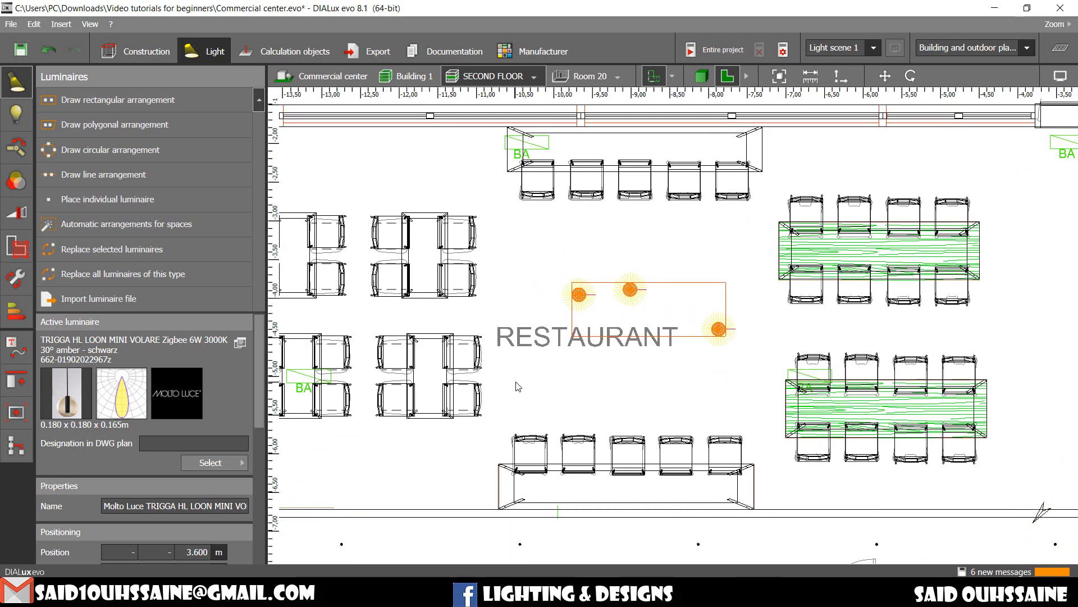
middle_drag(517, 394, 553, 389)
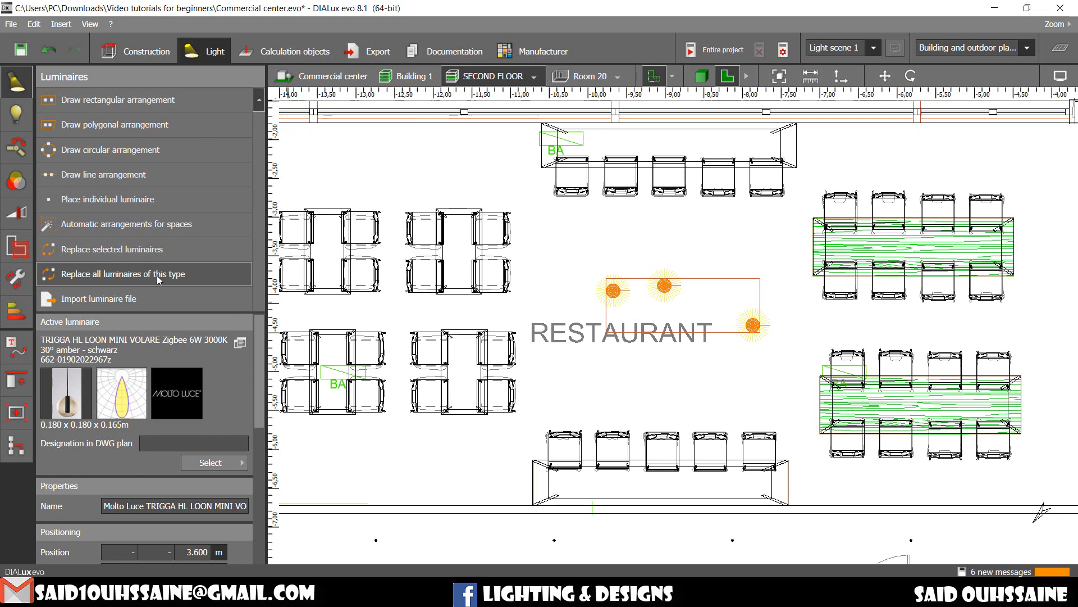
- Using one corridor luminaire as reference, replace all HELIA 60 luminaires with the TRIGGA HL LOON MINI VOLARE, without recalculating installation positions
middle_drag(410, 517, 514, 351)
click(478, 375)
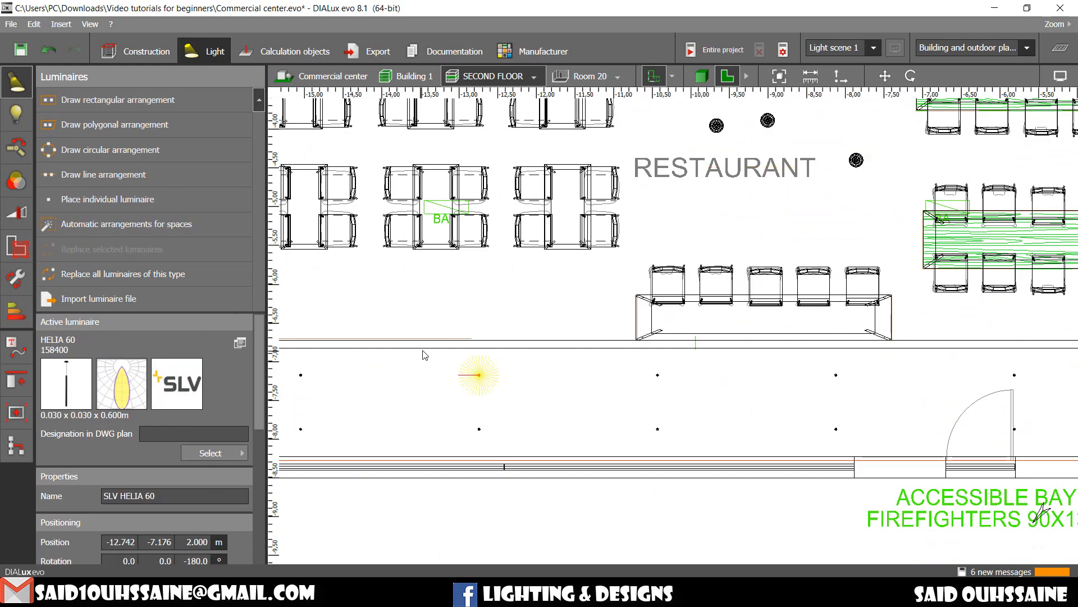
scroll(479, 373, down, 1)
scroll(478, 373, up, 3)
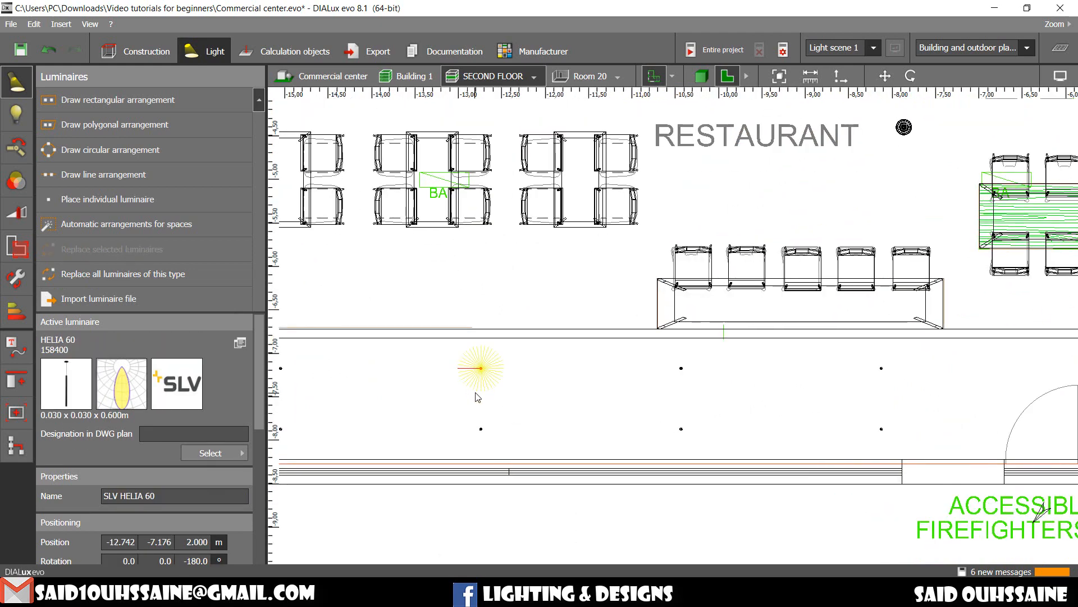
scroll(477, 398, down, 1)
scroll(477, 387, down, 1)
scroll(485, 374, up, 2)
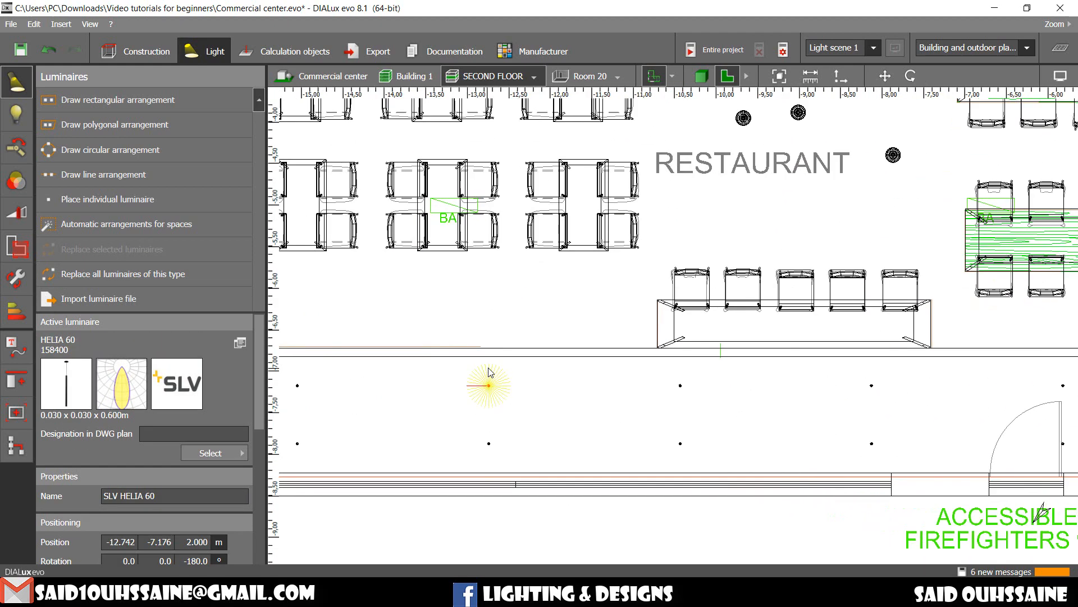
scroll(496, 376, up, 2)
scroll(490, 392, down, 2)
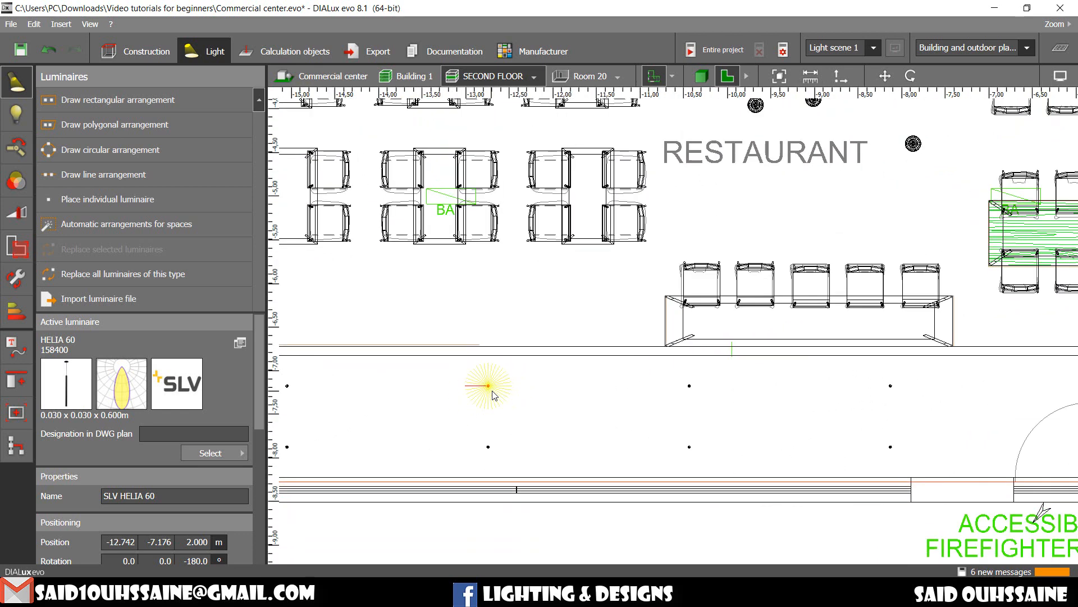
scroll(491, 393, up, 2)
scroll(493, 395, down, 2)
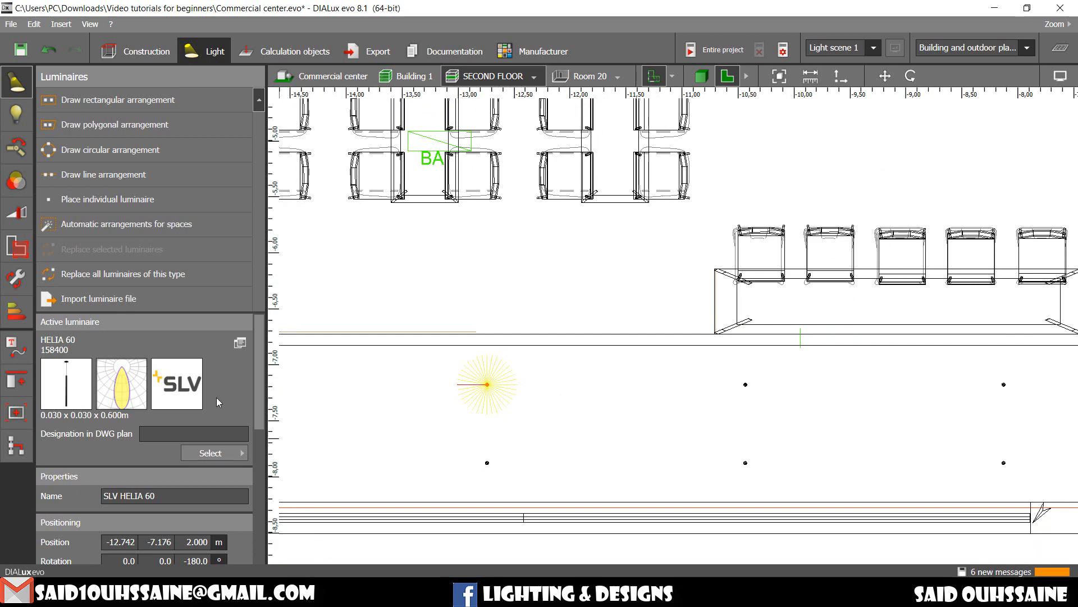
click(139, 275)
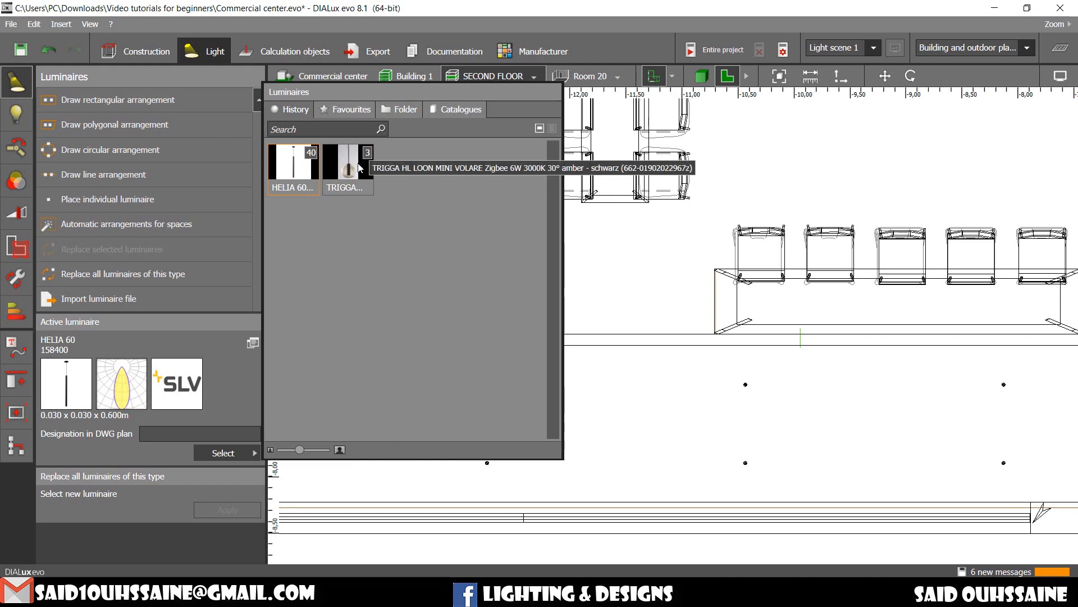
click(347, 176)
click(227, 520)
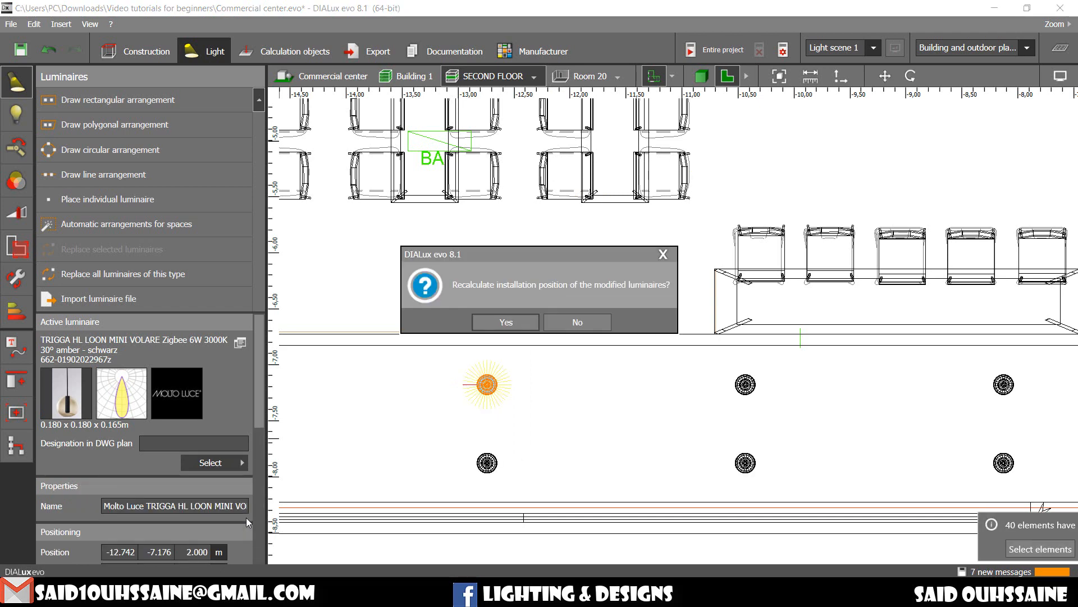
click(602, 322)
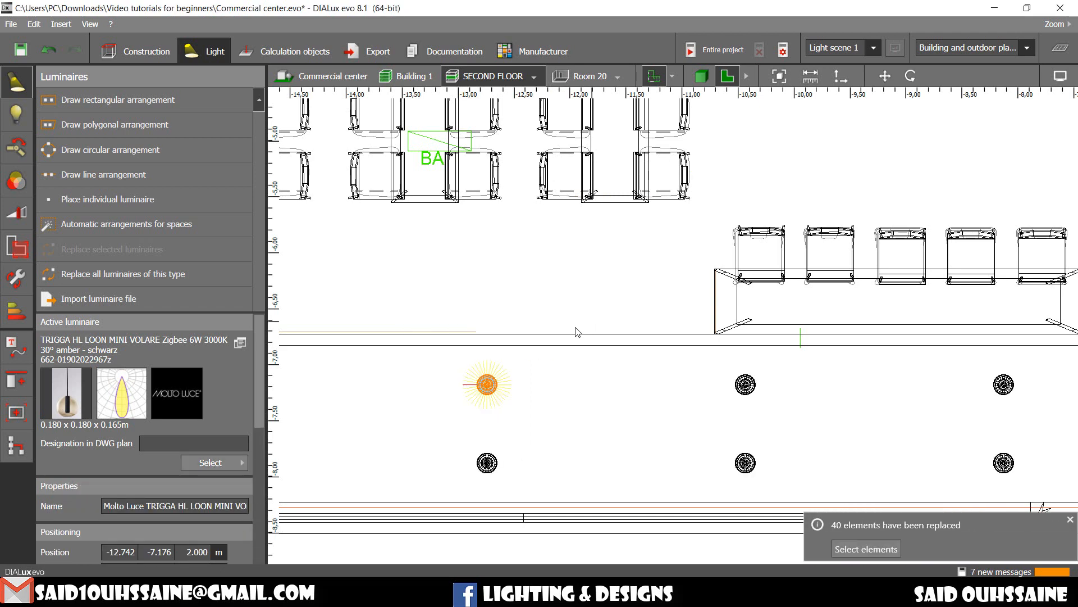
click(243, 464)
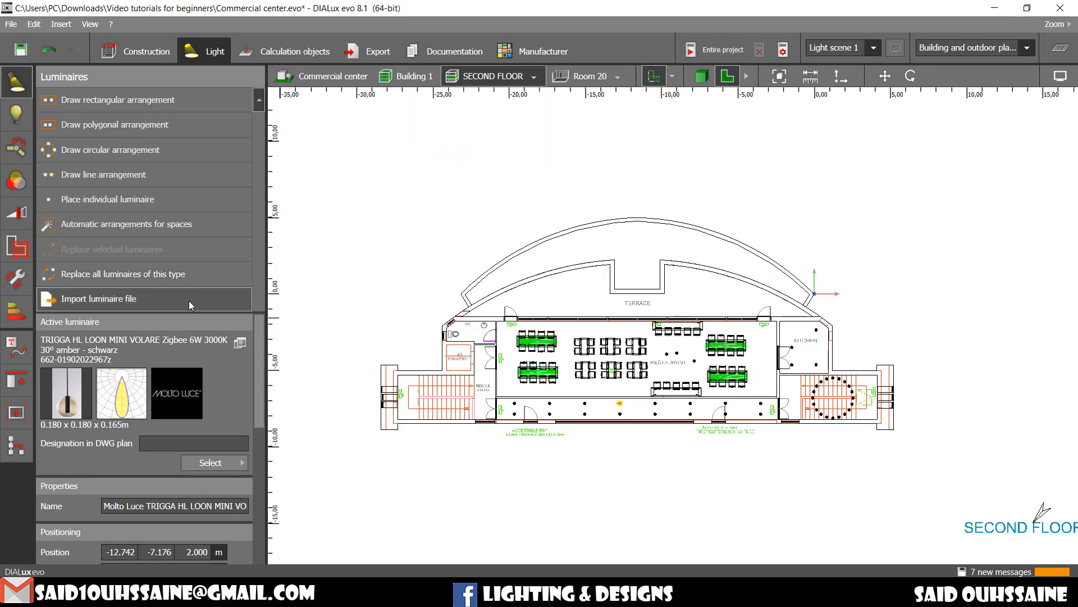
click(189, 301)
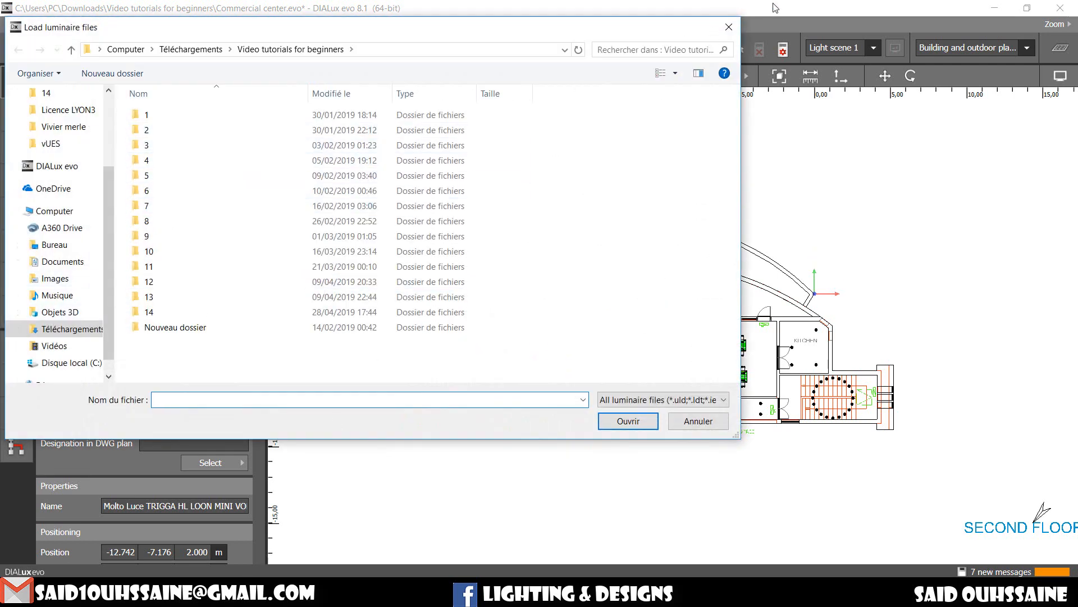
click(729, 28)
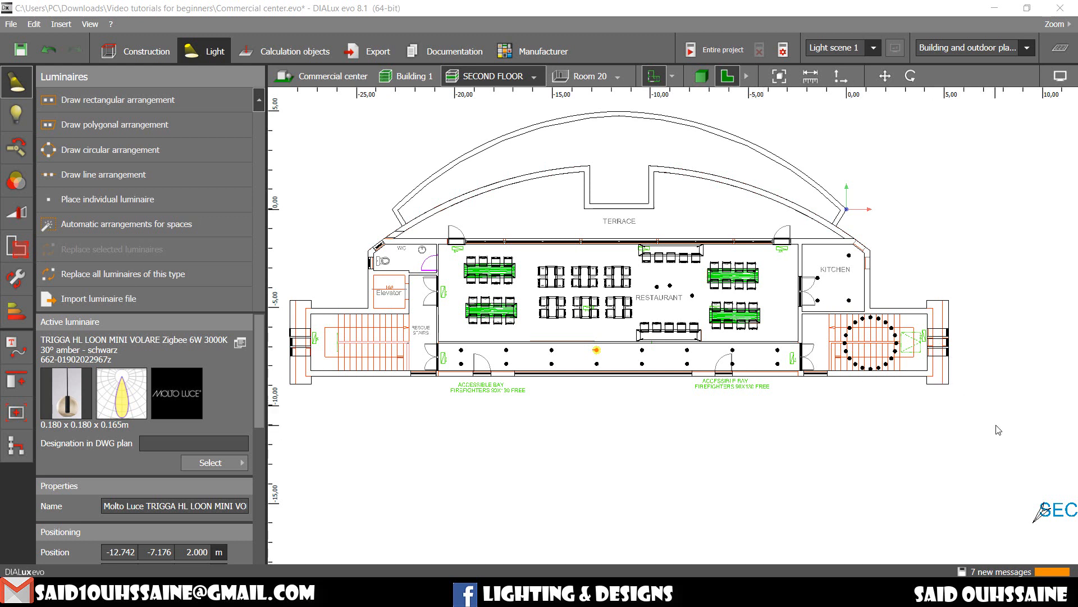
- Select and delete all luminaires in the second-floor restaurant, corridor, kitchen and staircase
drag(995, 425, 365, 185)
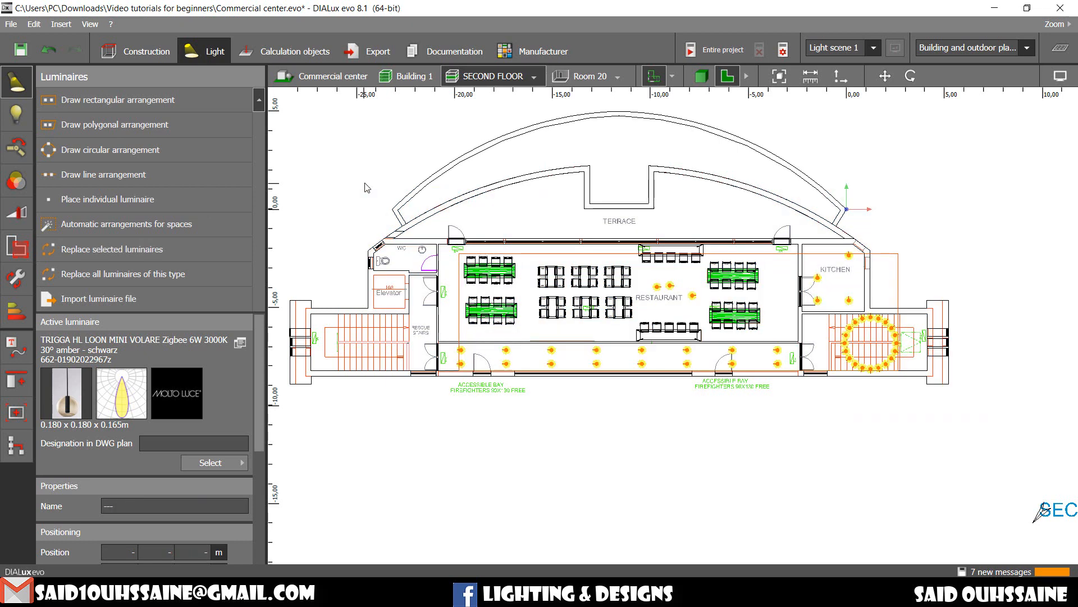
key(Delete)
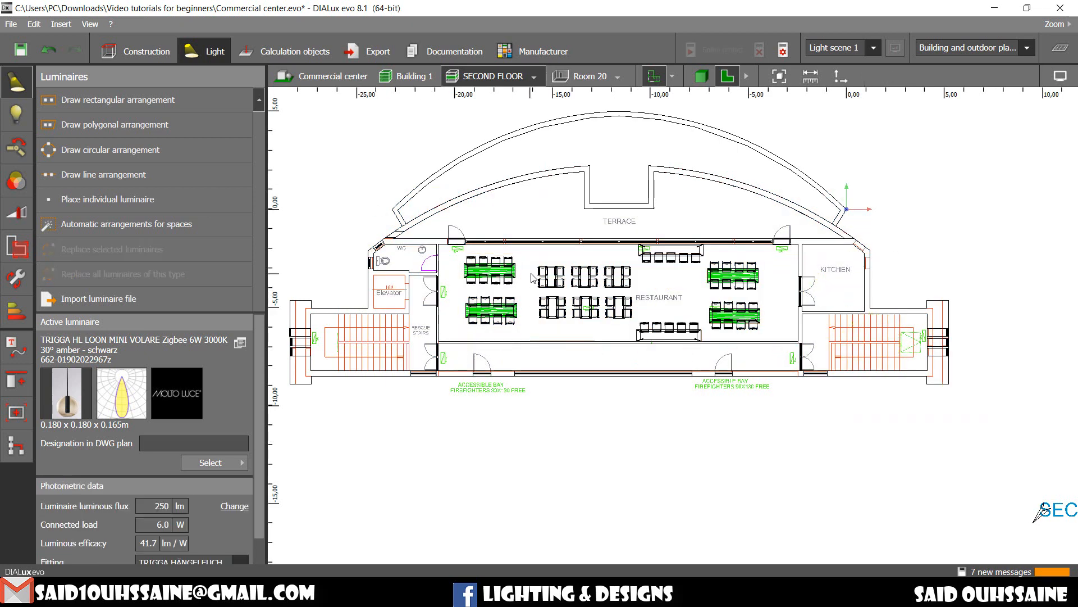
- Set the HELIA 60 from the luminaire history as the active luminaire for the restaurant
scroll(532, 276, up, 8)
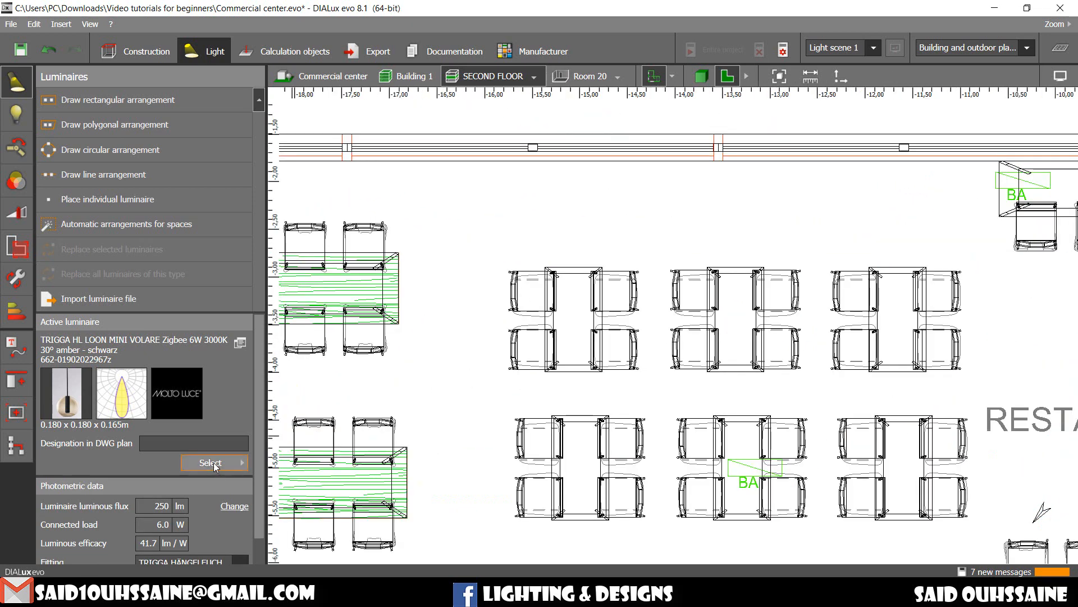
click(213, 463)
click(327, 174)
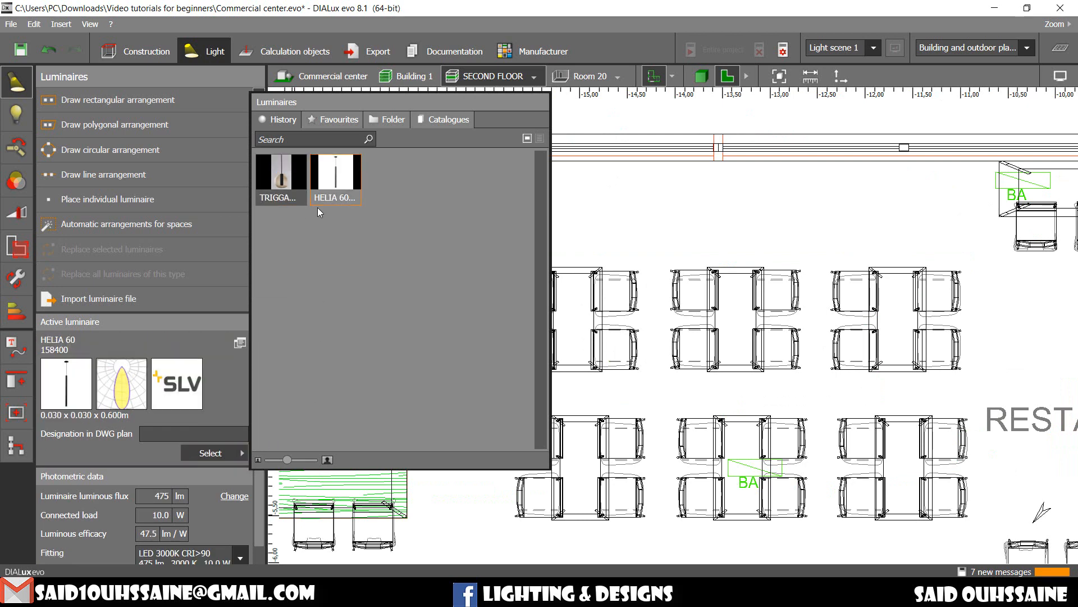
- Draw a rectangular luminaire arrangement corner to corner over the first small restaurant table, 0.600 m long and 1.100 m wide
scroll(586, 313, up, 2)
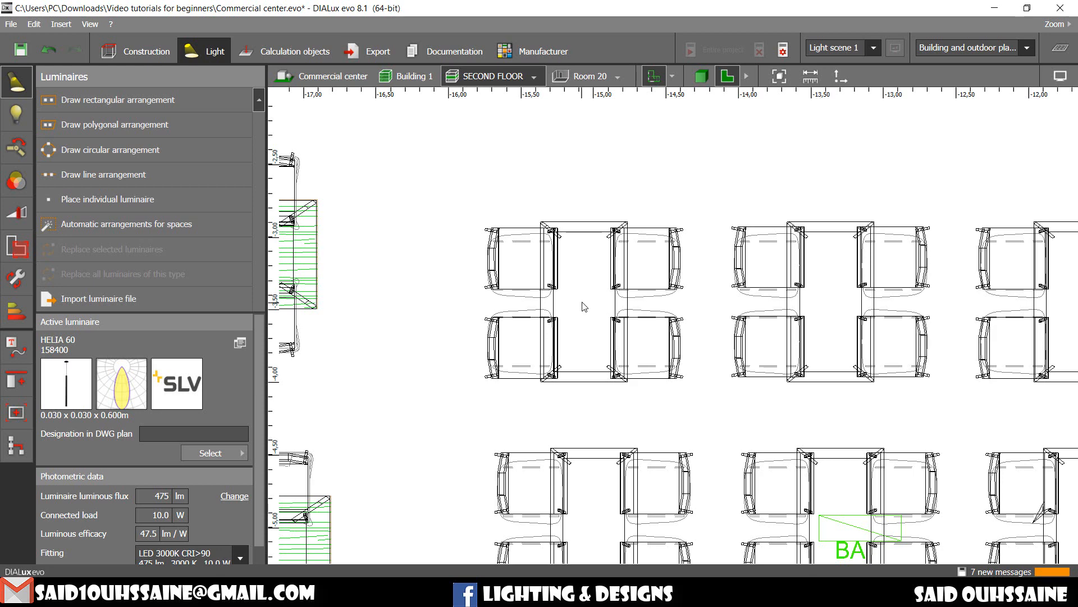
scroll(556, 303, up, 2)
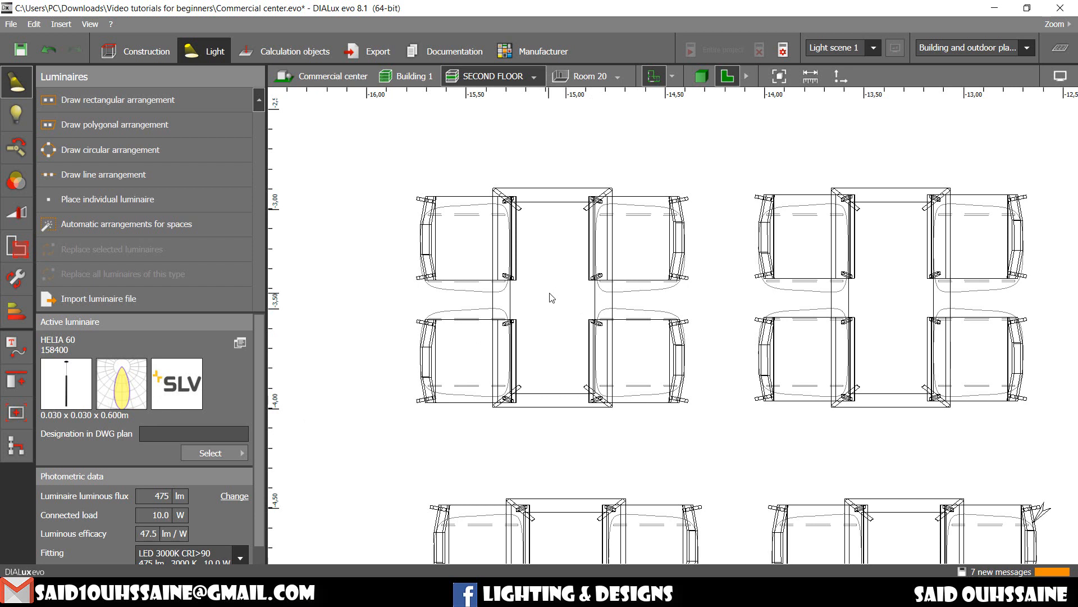
click(111, 98)
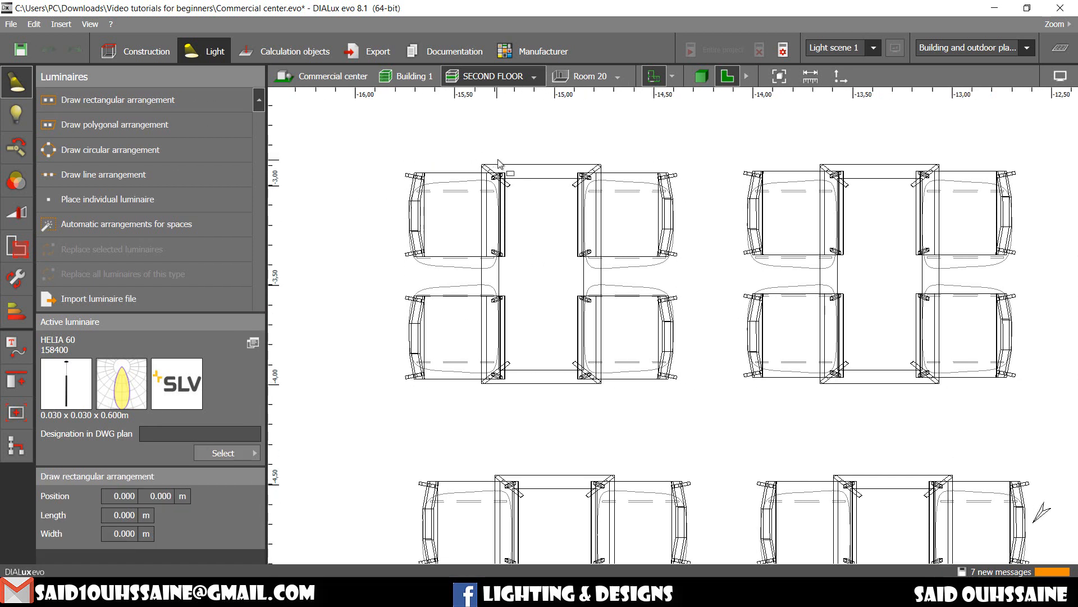
scroll(504, 175, up, 2)
scroll(504, 175, up, 4)
click(451, 153)
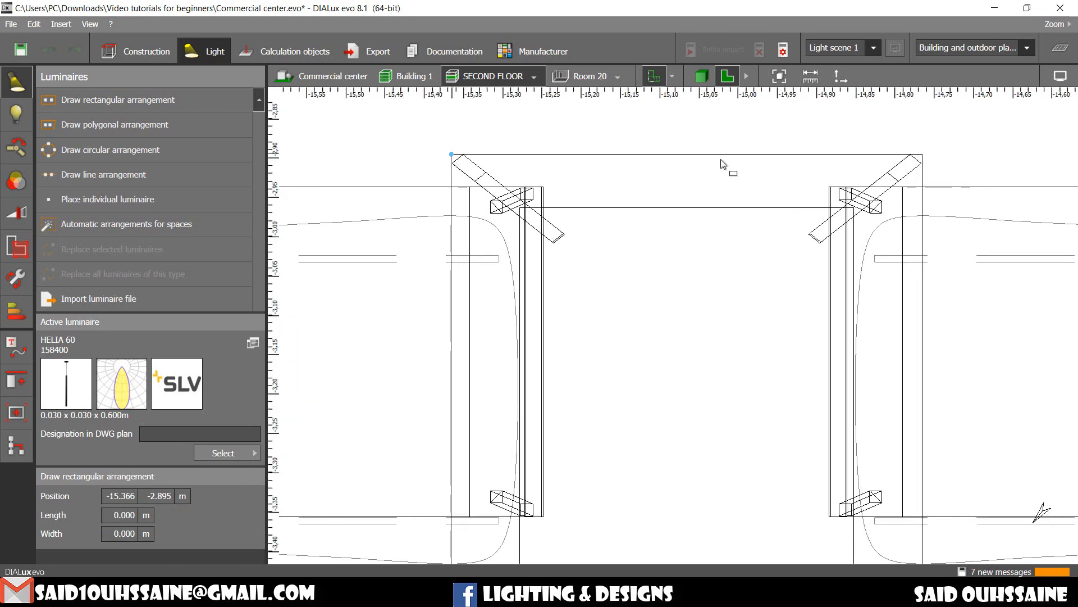
click(924, 148)
scroll(786, 227, down, 5)
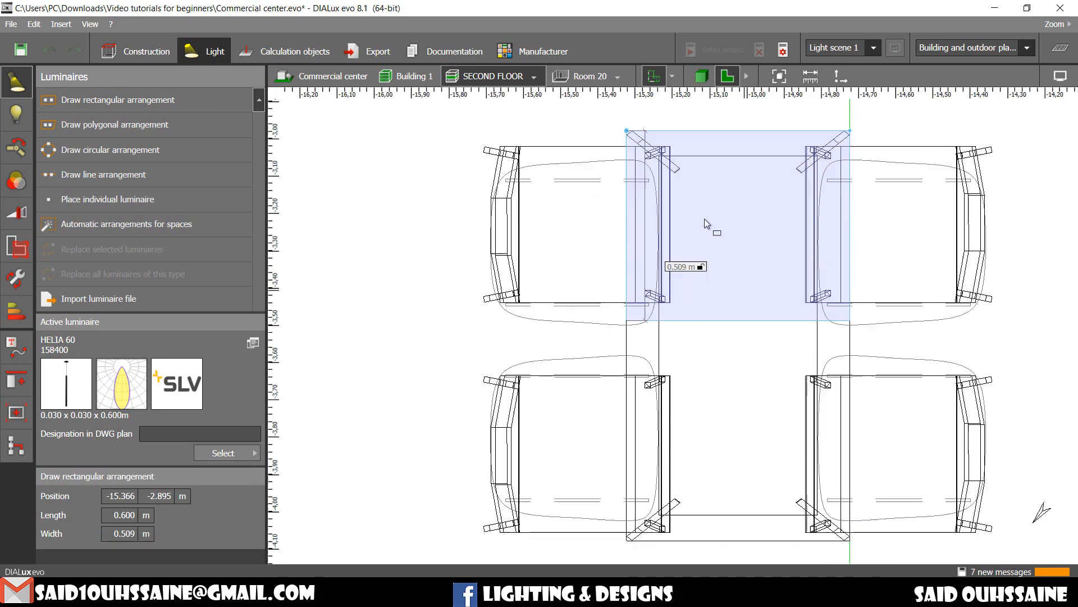
click(711, 361)
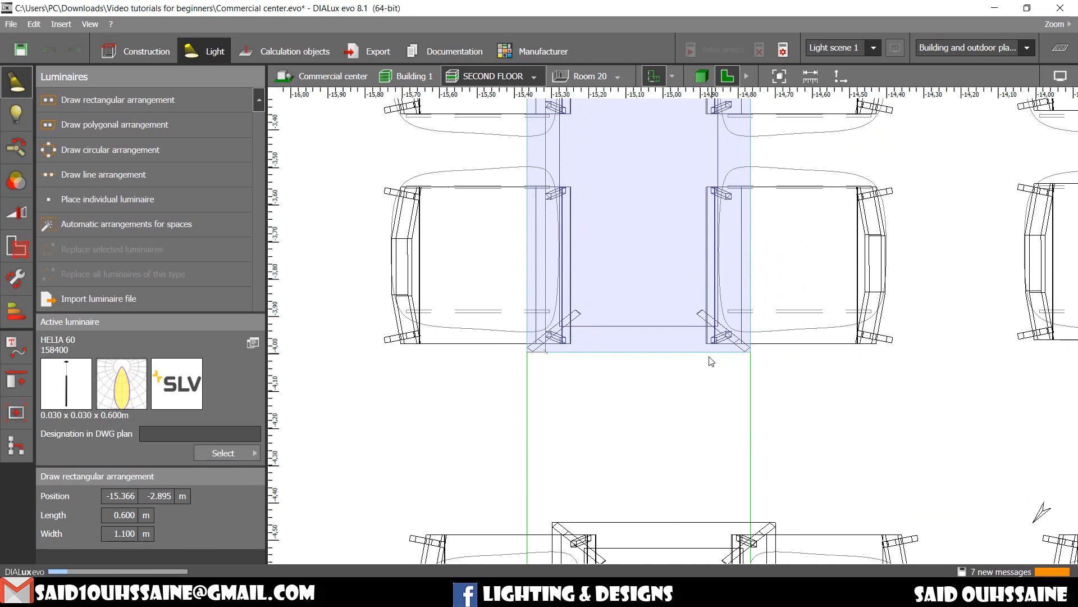
middle_drag(689, 210, 617, 382)
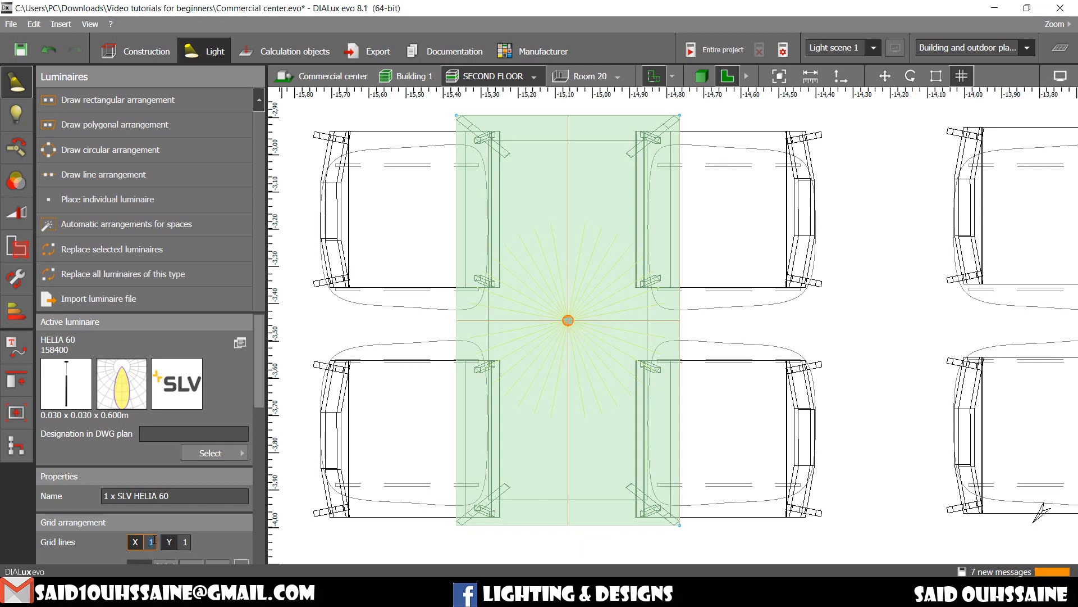
- Set the table arrangement's grid to 2 lines in X and 2 lines in Y
text(2)
key(Return)
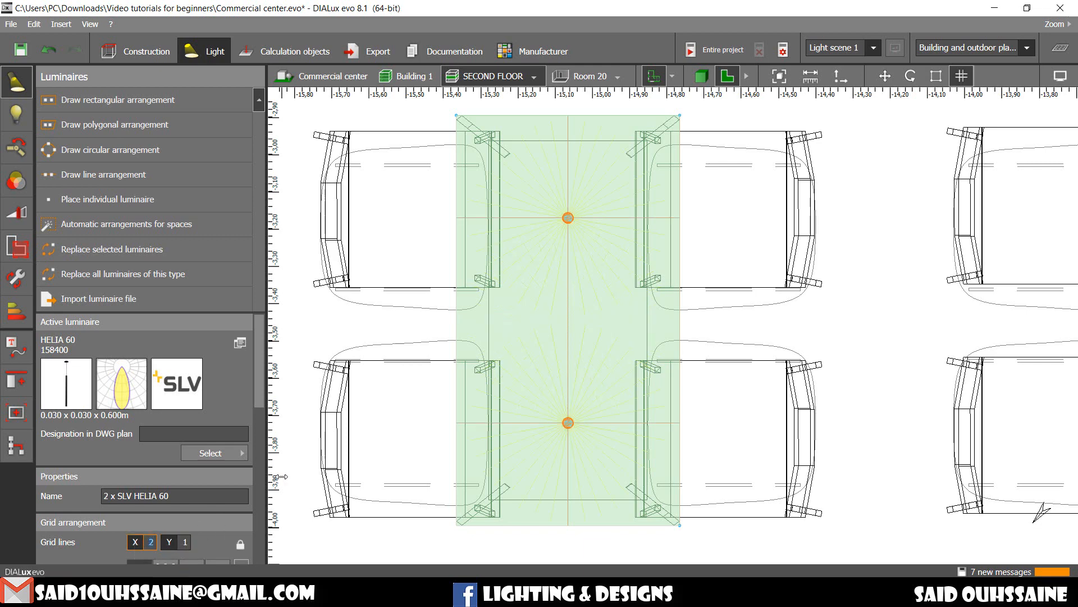
click(173, 540)
text(2)
key(Return)
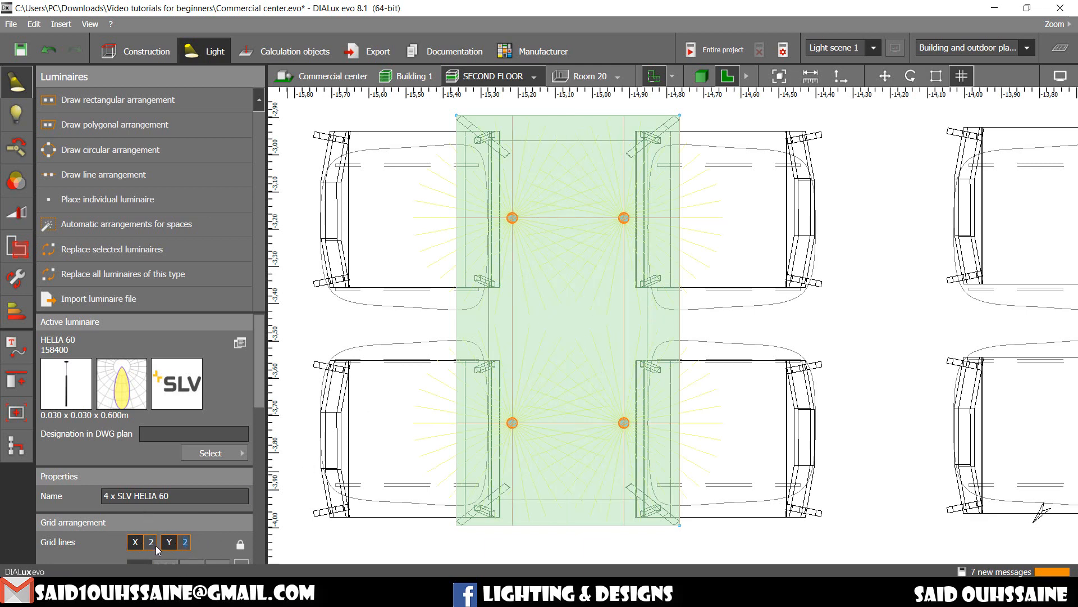
- Return the table arrangement to a single luminaire with 1 grid line in X and 1 in Y
text(1)
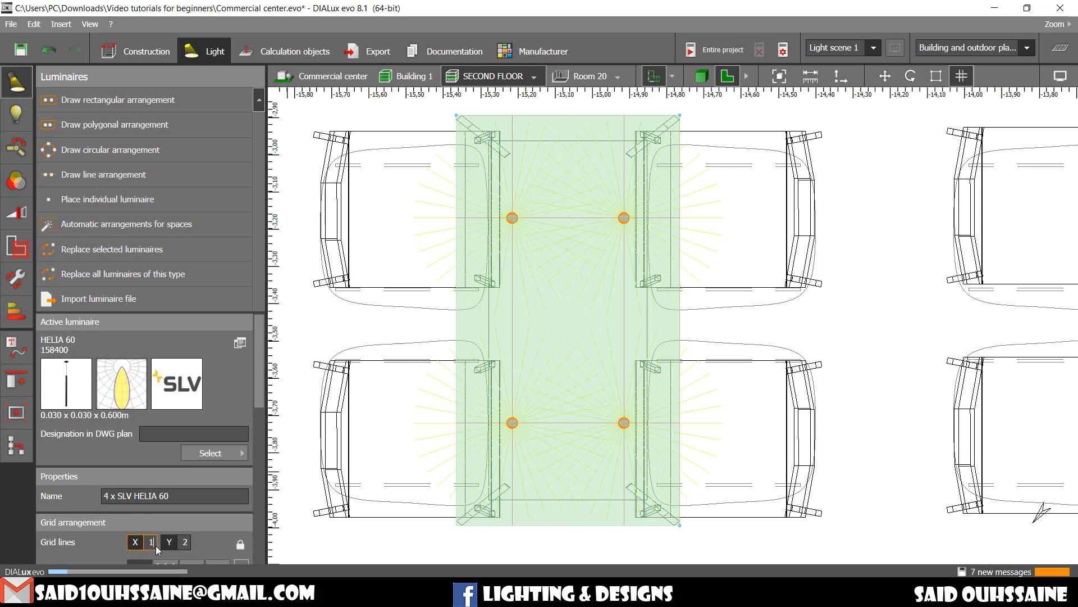
key(Return)
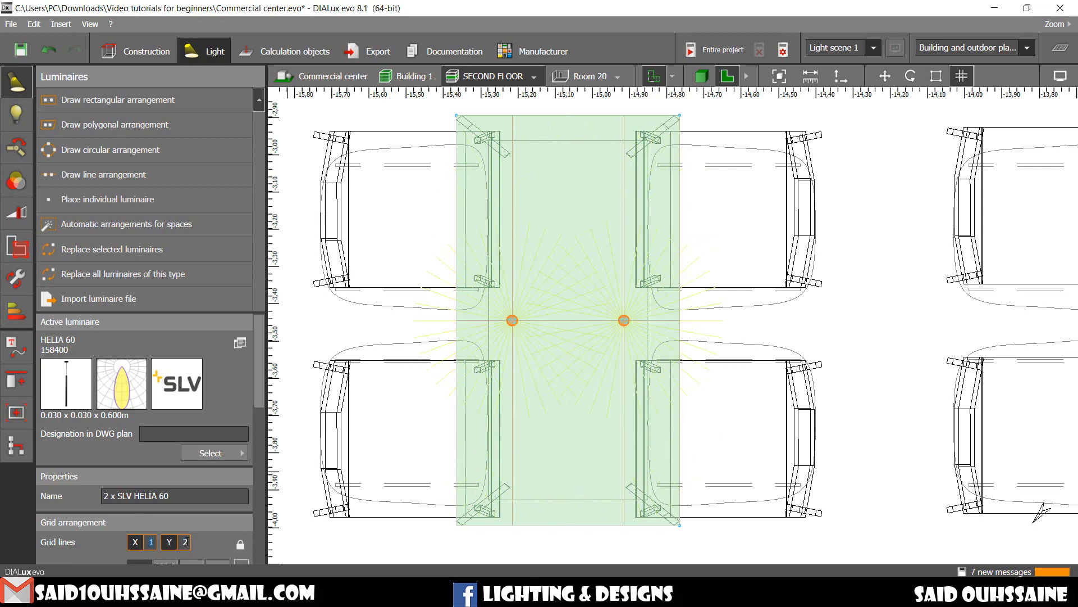
click(184, 542)
text(1)
key(Return)
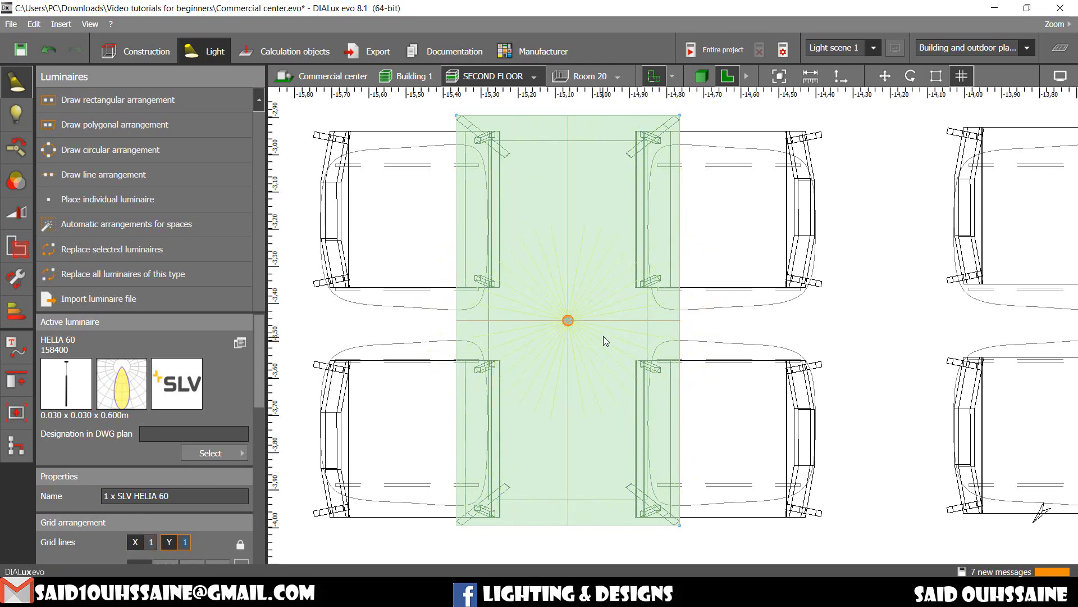
- In the 3D view, set the suspension length of the HELIA 60 above the table to 1.5 m and deselect it
middle_drag(601, 323, 600, 320)
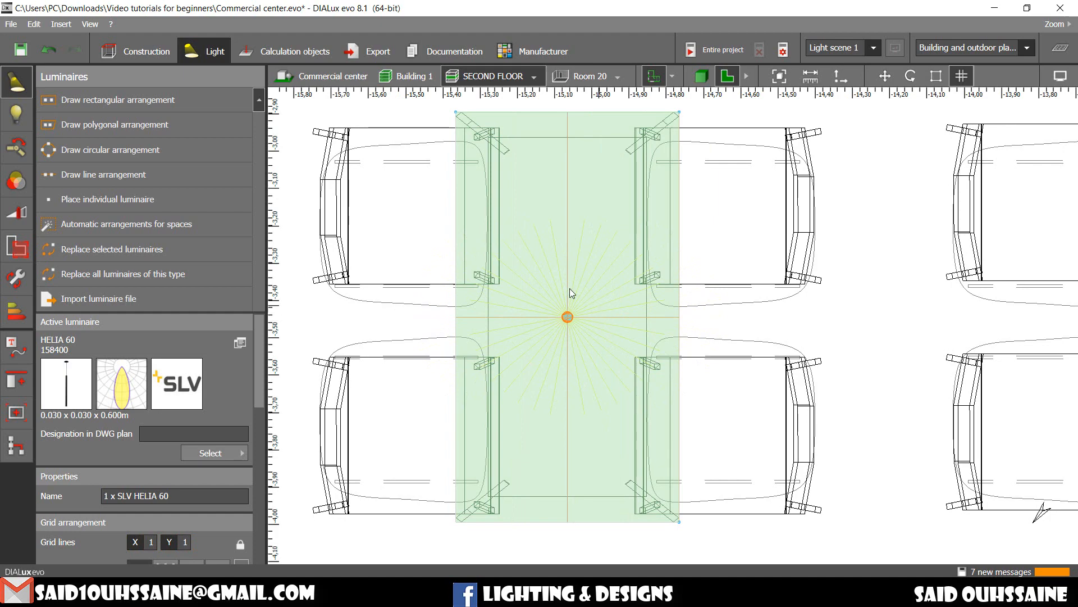
click(702, 77)
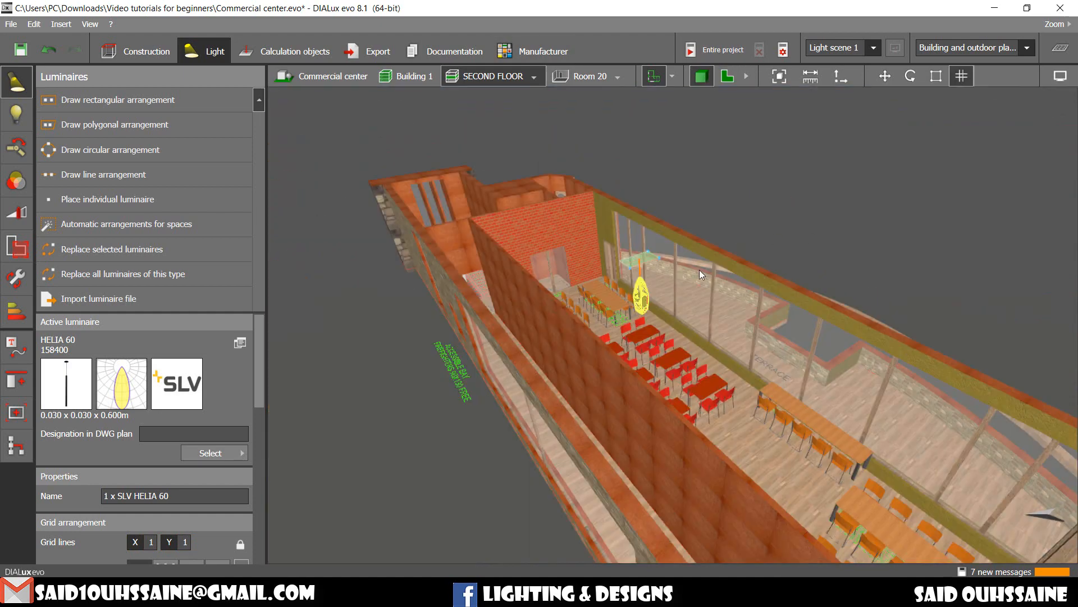
scroll(600, 361, up, 10)
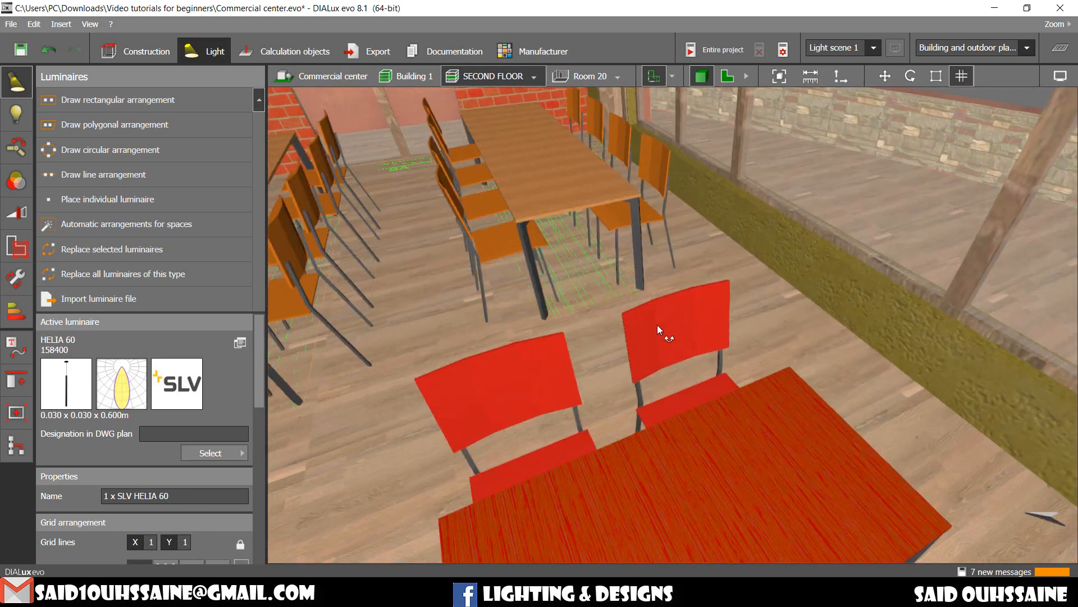
right_drag(657, 325, 784, 211)
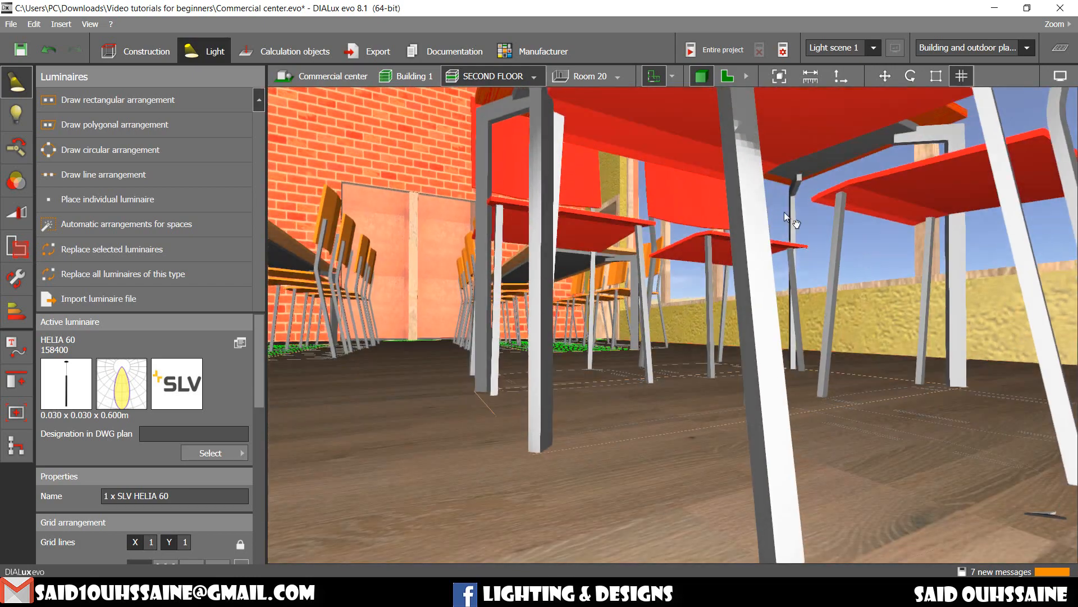
middle_drag(784, 211, 691, 451)
scroll(642, 467, down, 4)
right_drag(642, 466, 537, 482)
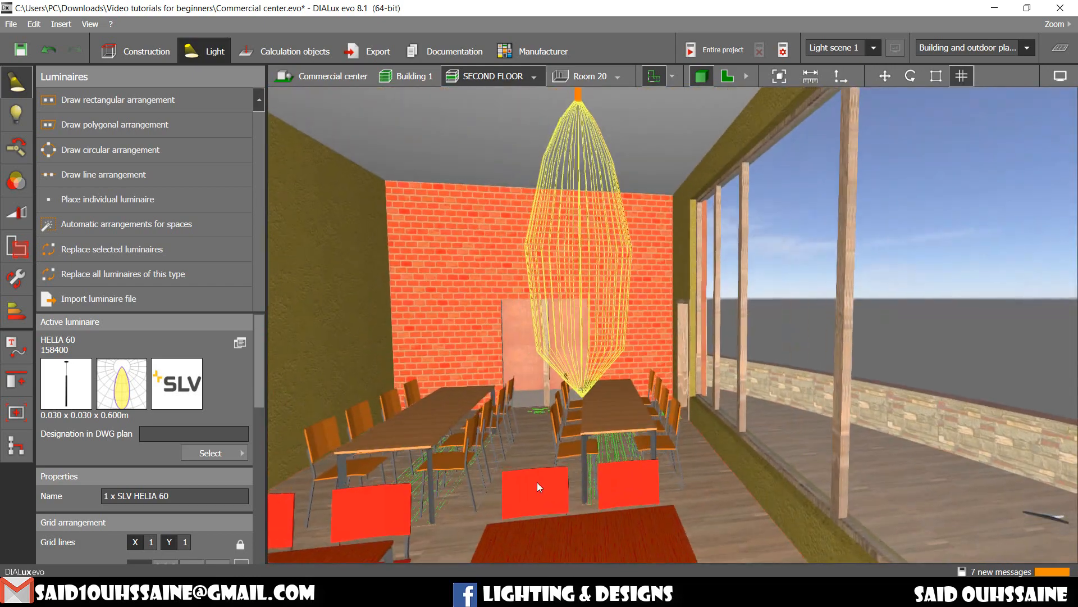
scroll(188, 528, down, 8)
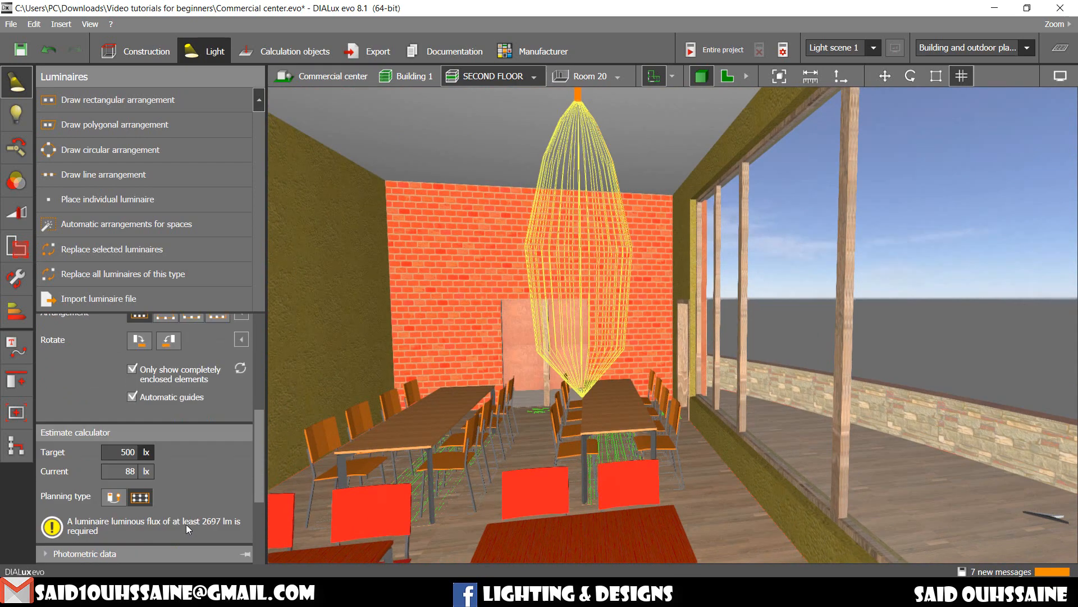
scroll(177, 524, down, 5)
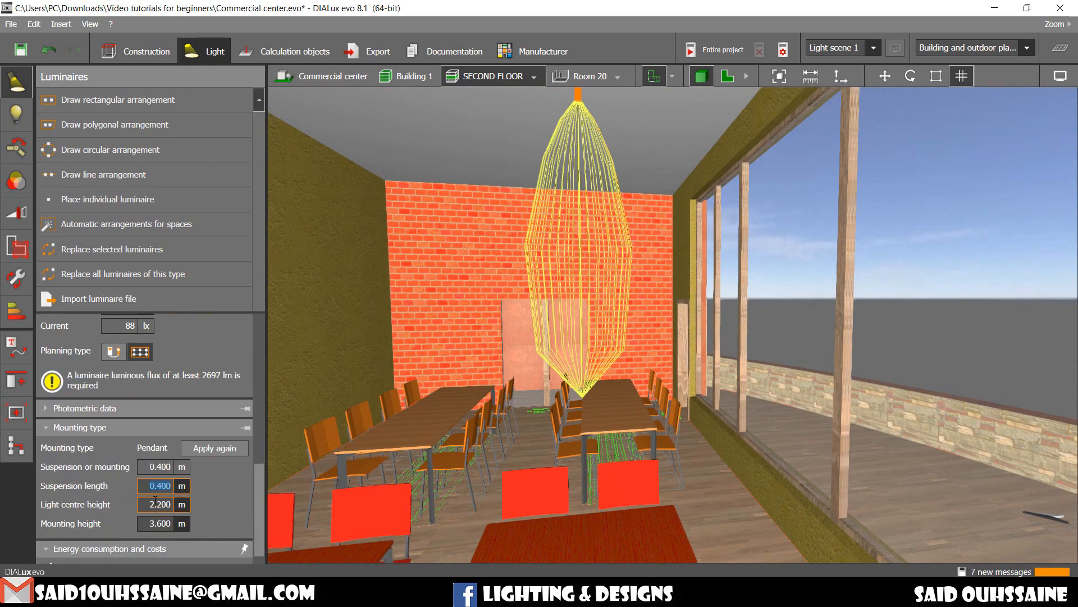
key(Return)
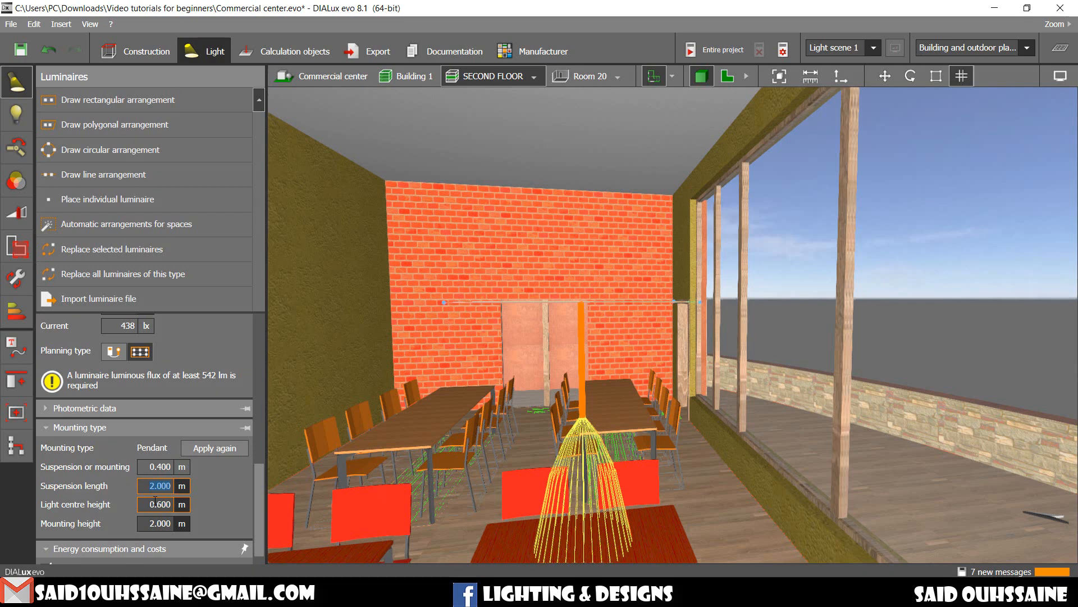
text(1.5)
key(Return)
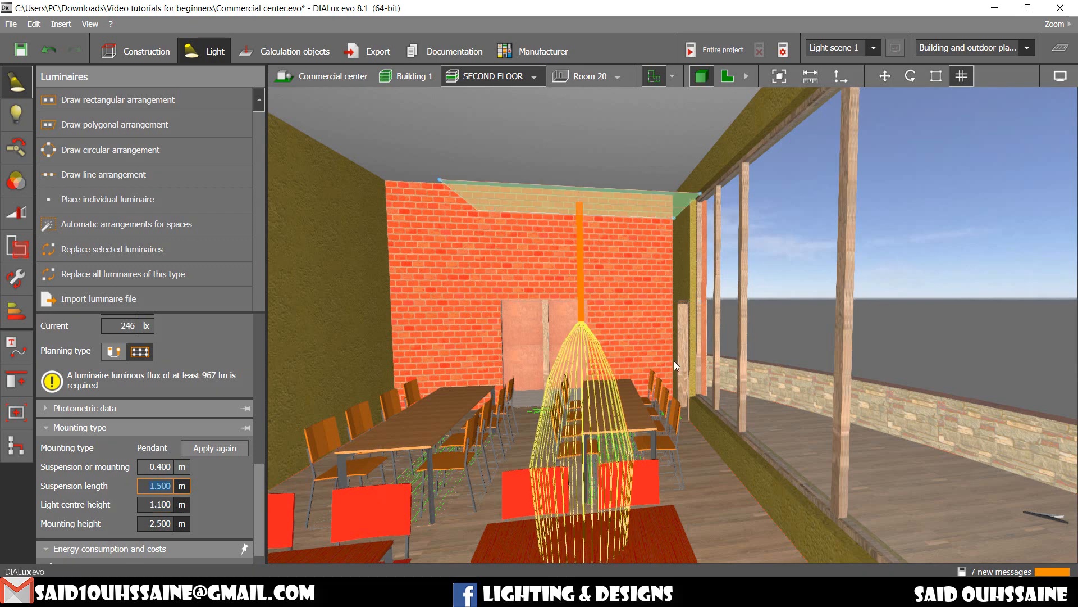
middle_drag(676, 361, 708, 356)
right_drag(707, 355, 741, 346)
click(785, 265)
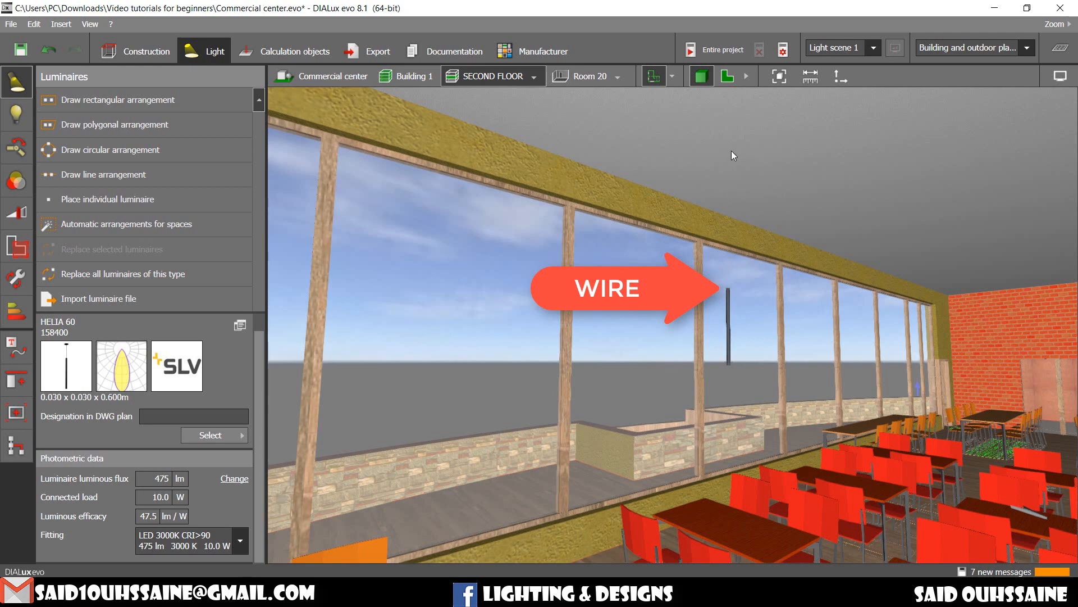
- In the floor plan, draw a round column centred on the HELIA 60 with a radius of about 0.002 m
click(729, 75)
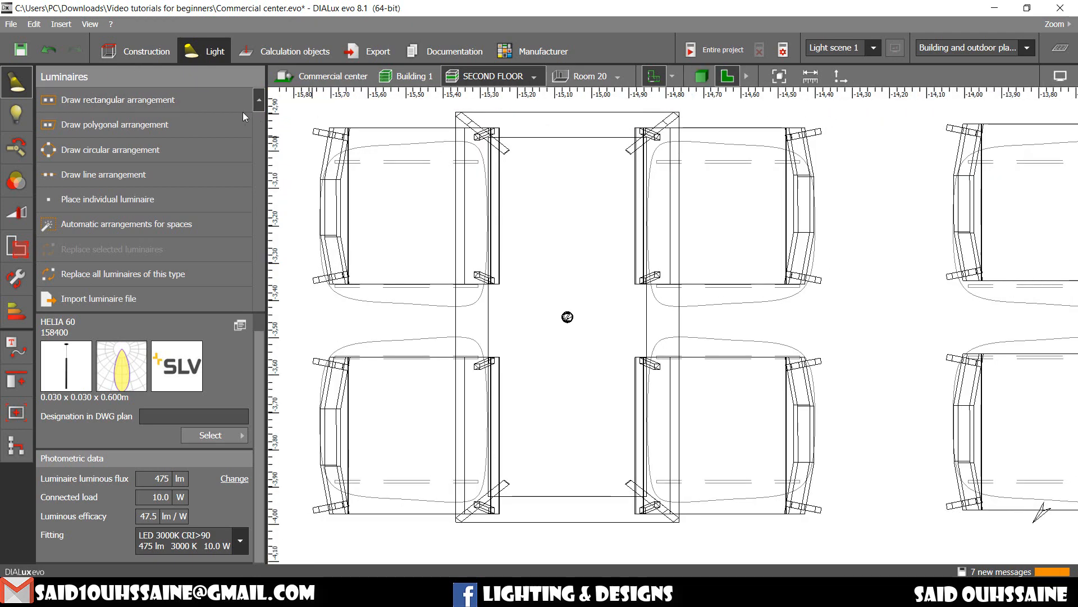
click(137, 52)
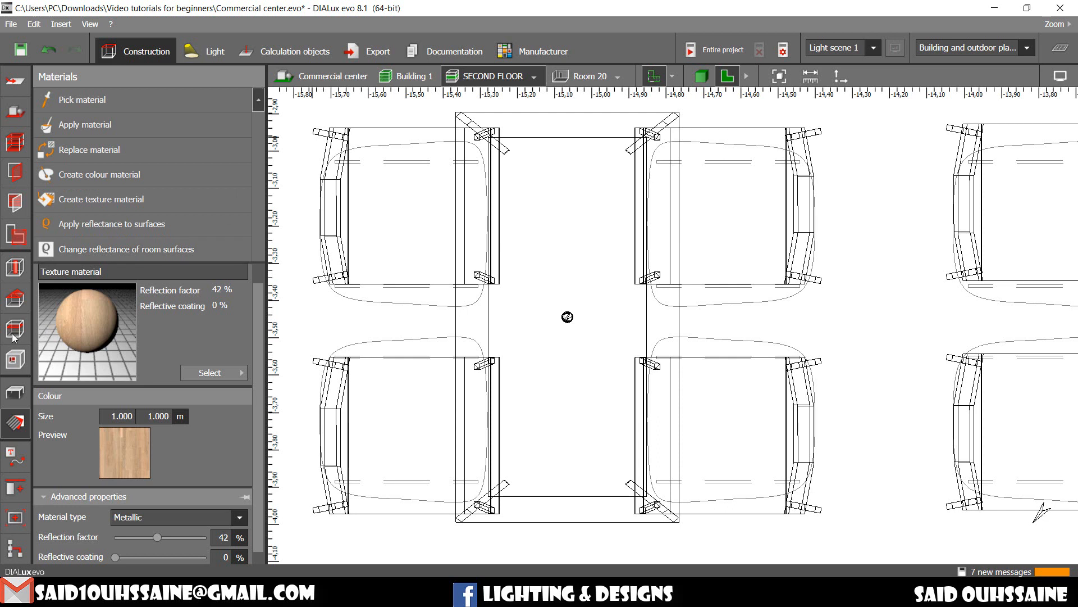
click(16, 269)
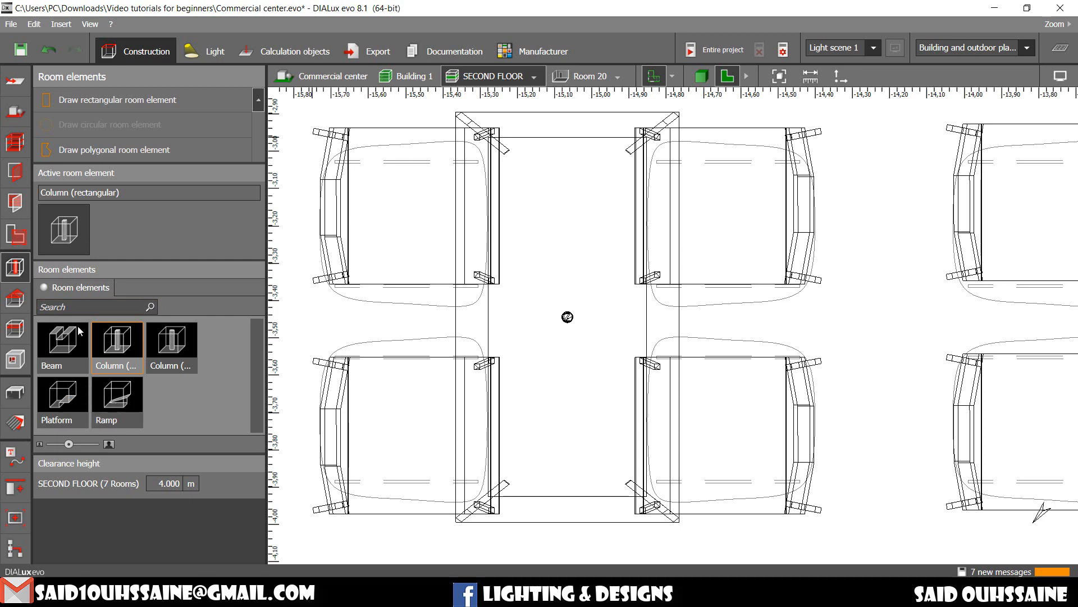
click(190, 341)
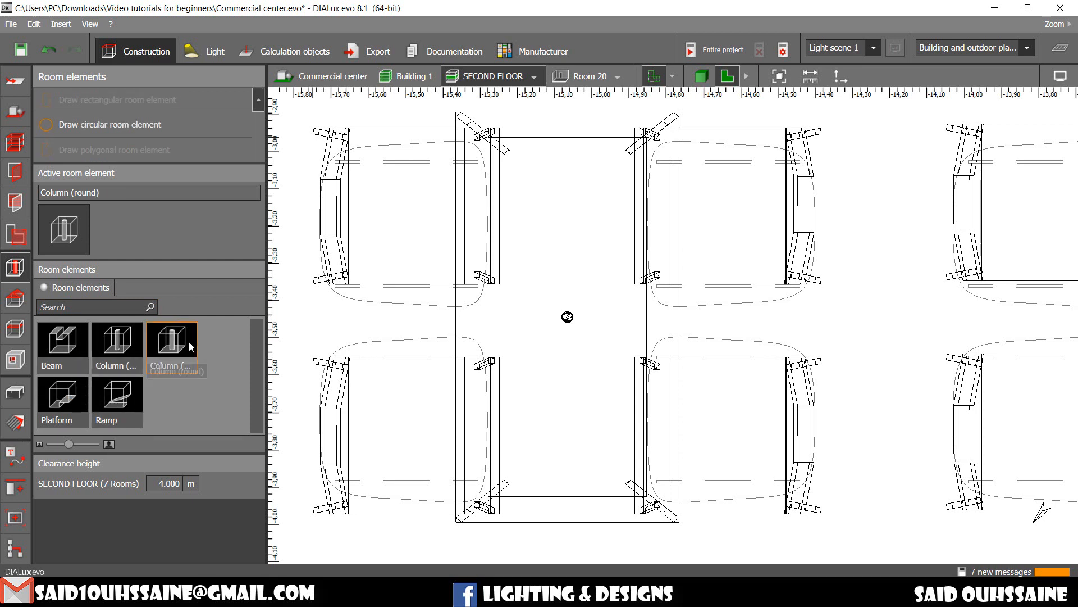
click(123, 130)
scroll(534, 325, up, 10)
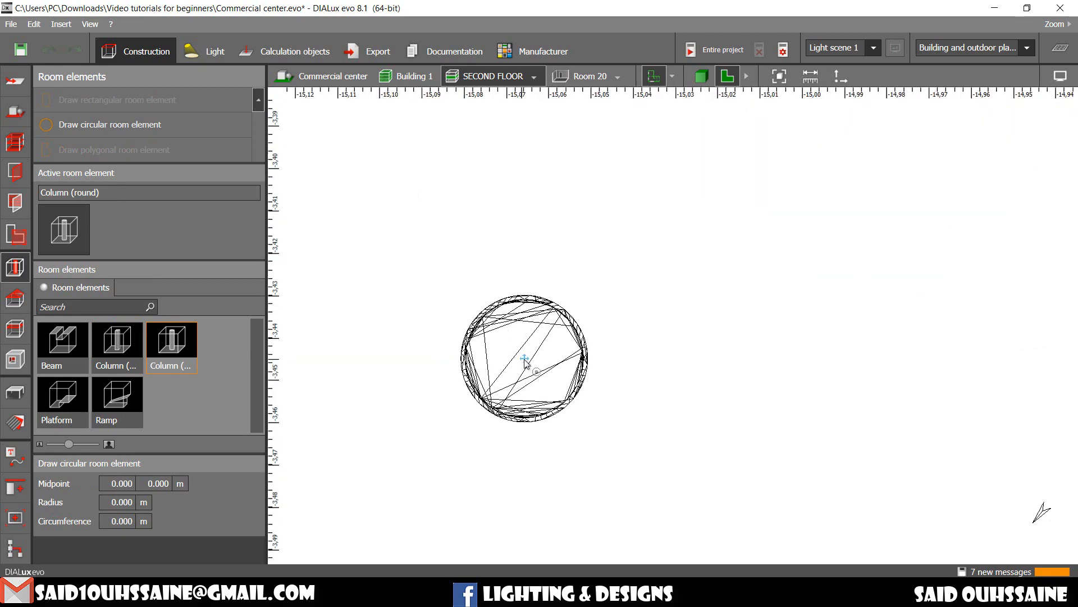
click(524, 359)
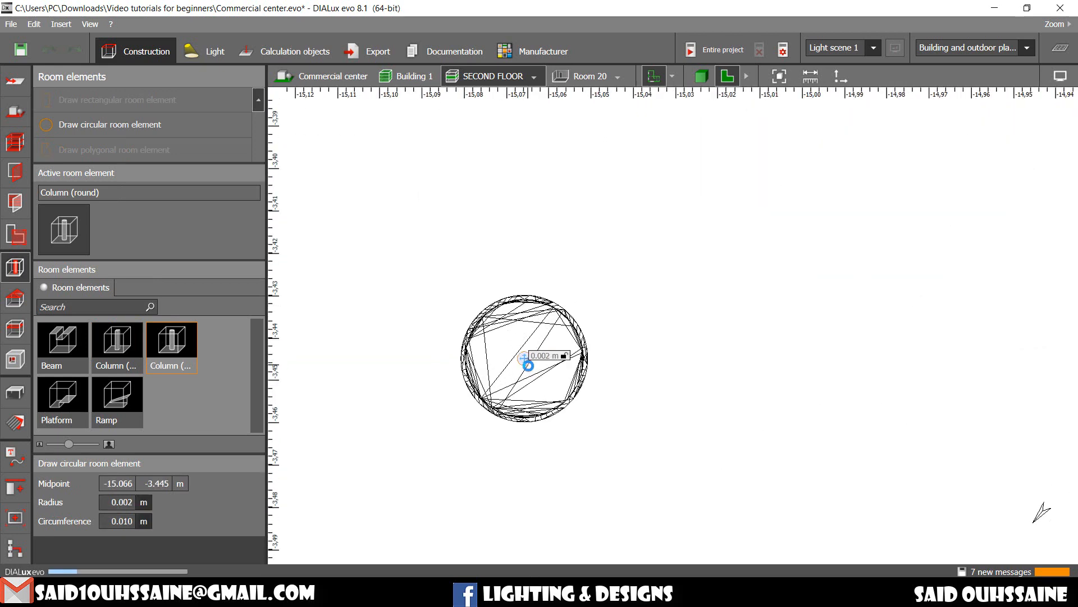
click(528, 364)
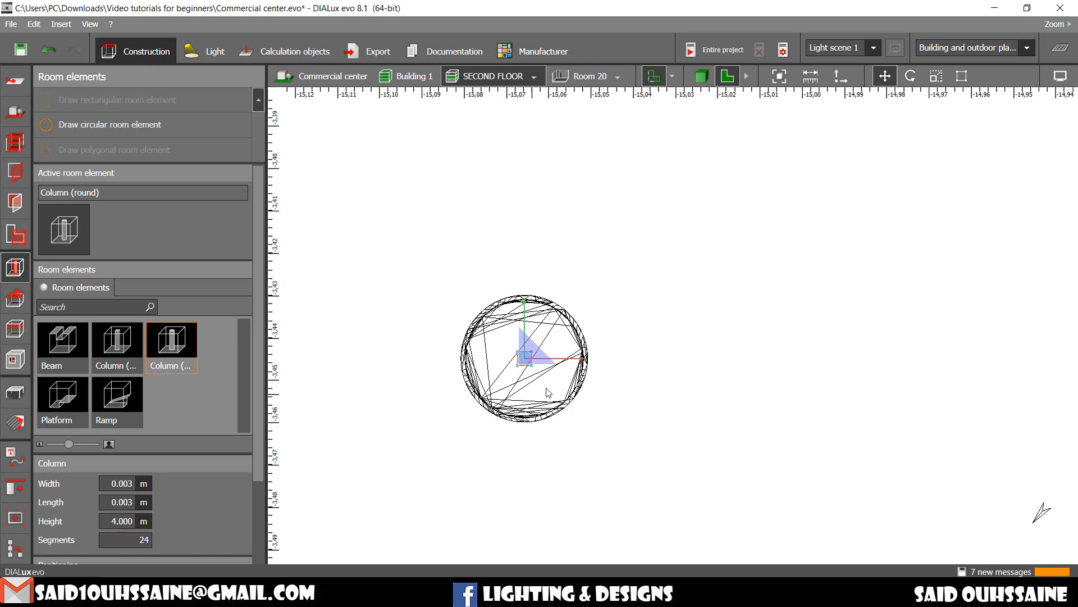
- In the front elevation, scale the thin round column's base up to the luminaire's top for a 1.500 m height, and return to 3D
click(703, 77)
middle_drag(679, 381, 643, 408)
scroll(642, 407, down, 3)
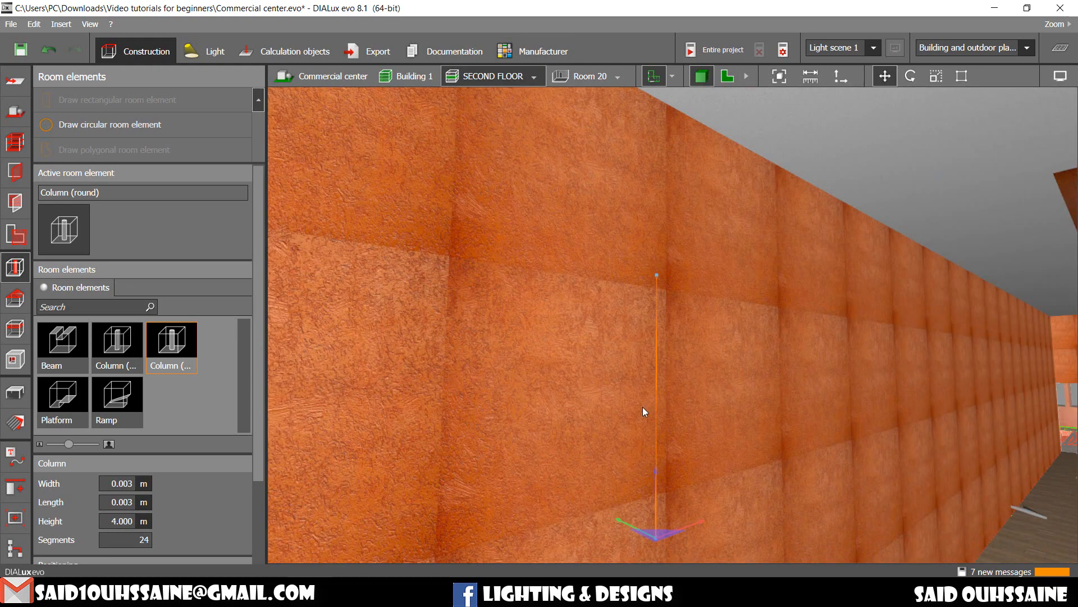
scroll(659, 539, up, 5)
right_drag(763, 471, 717, 334)
click(938, 77)
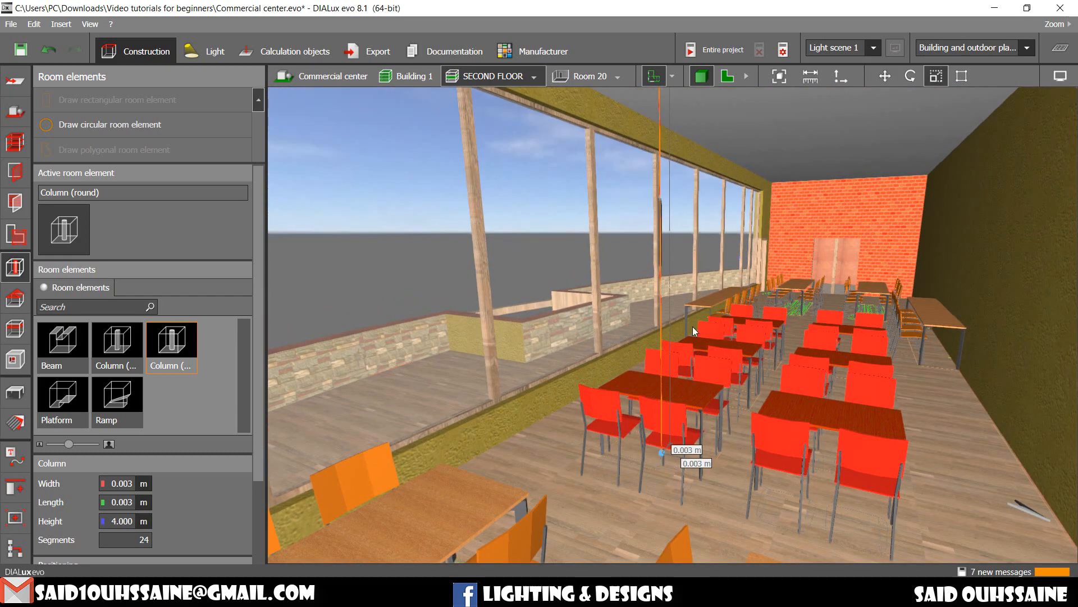
click(745, 76)
click(753, 76)
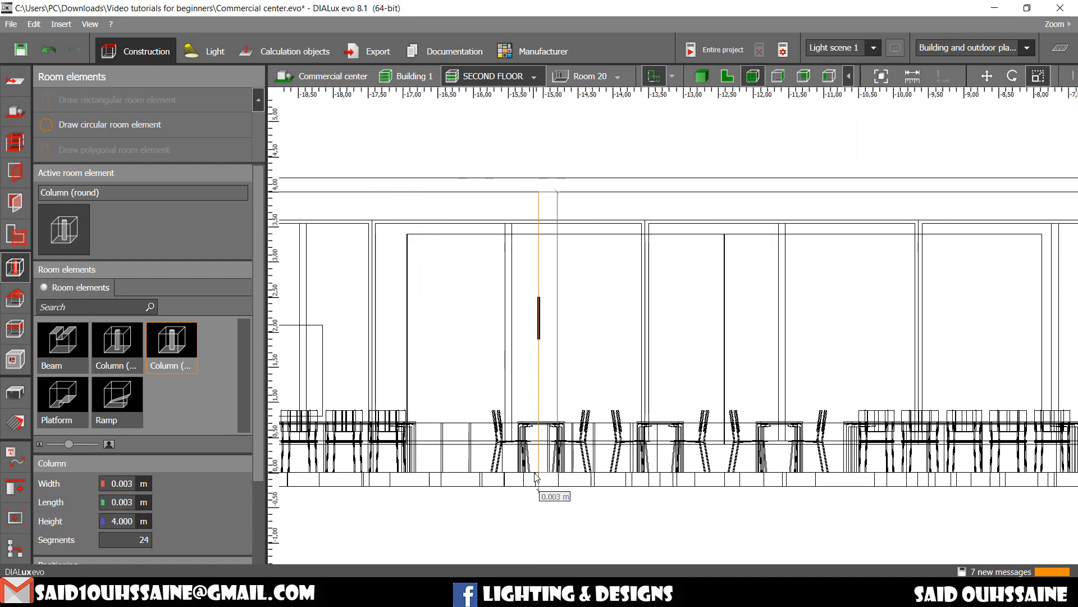
drag(540, 483, 540, 297)
click(701, 76)
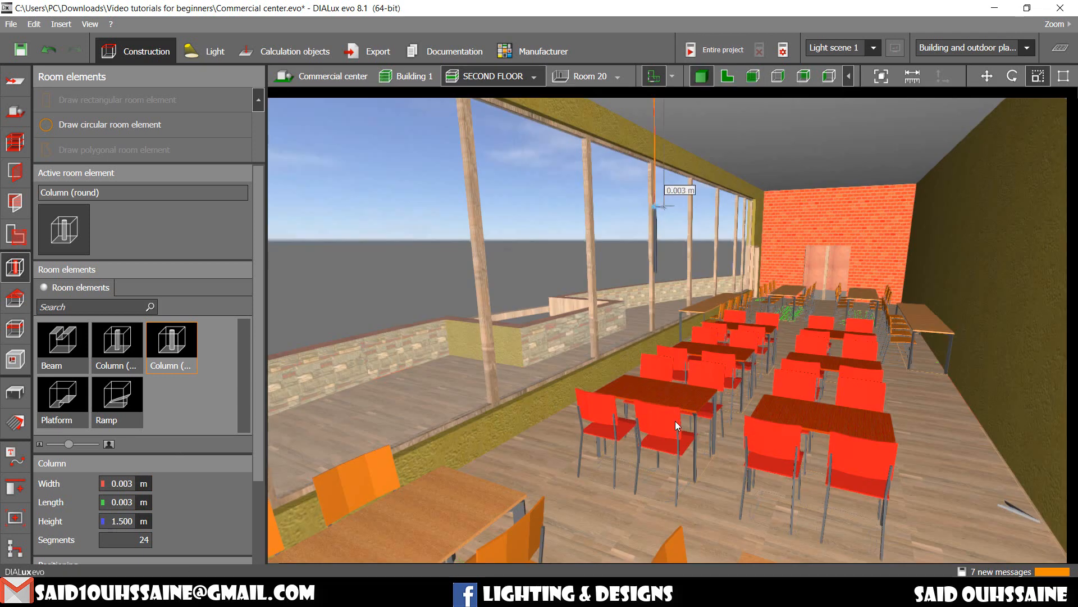
- Examine the thin round suspension column and the surrounding restaurant tables from several angles in the 3D view
scroll(723, 295, down, 2)
scroll(722, 295, up, 3)
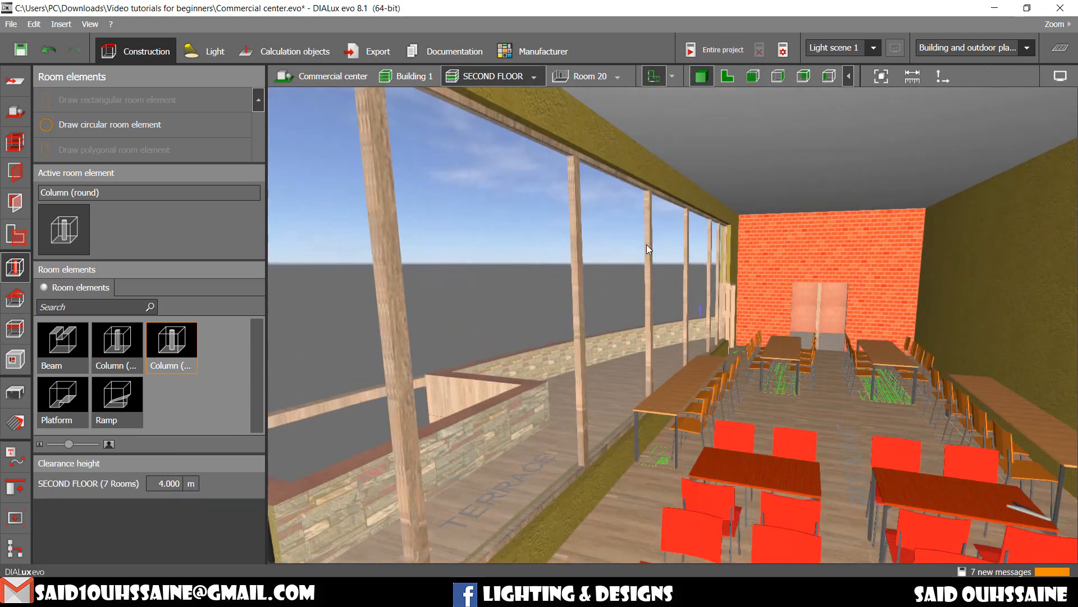
middle_drag(645, 244, 547, 457)
right_drag(547, 457, 573, 331)
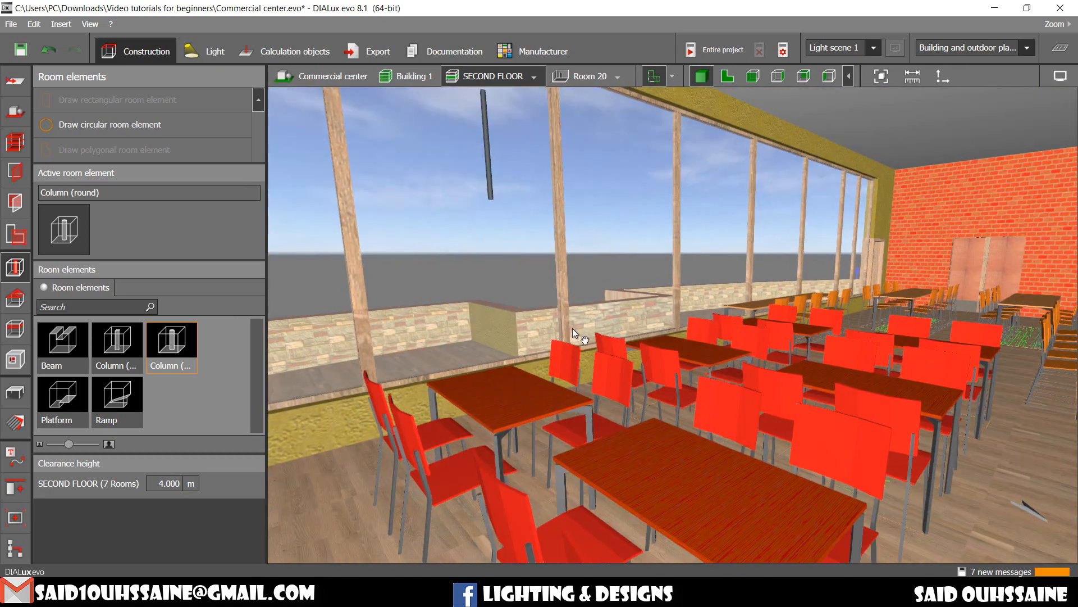
middle_drag(573, 331, 638, 429)
right_drag(638, 429, 662, 427)
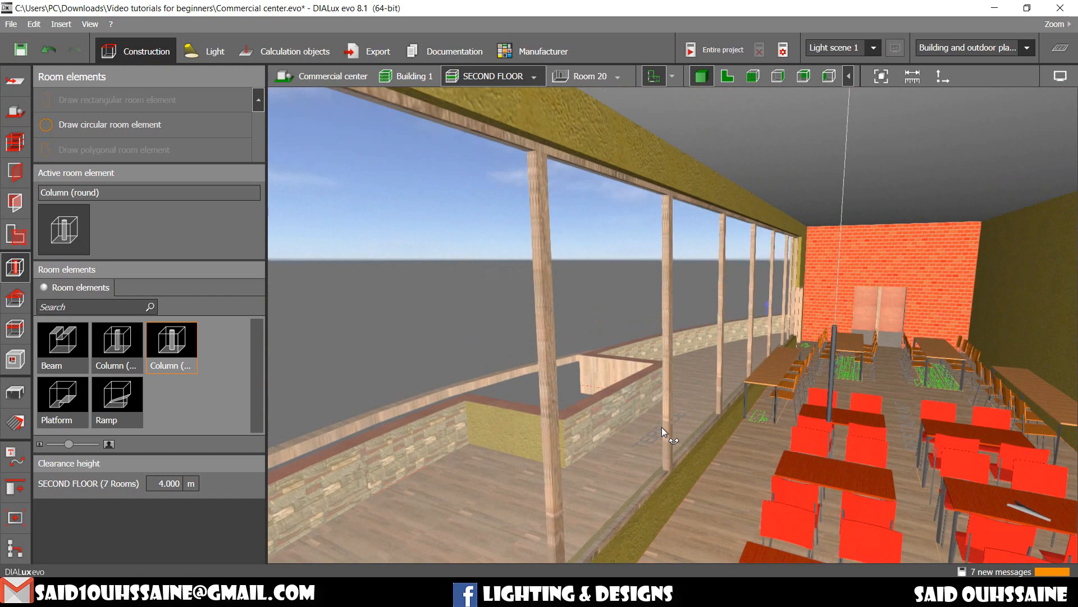
right_drag(849, 428, 703, 418)
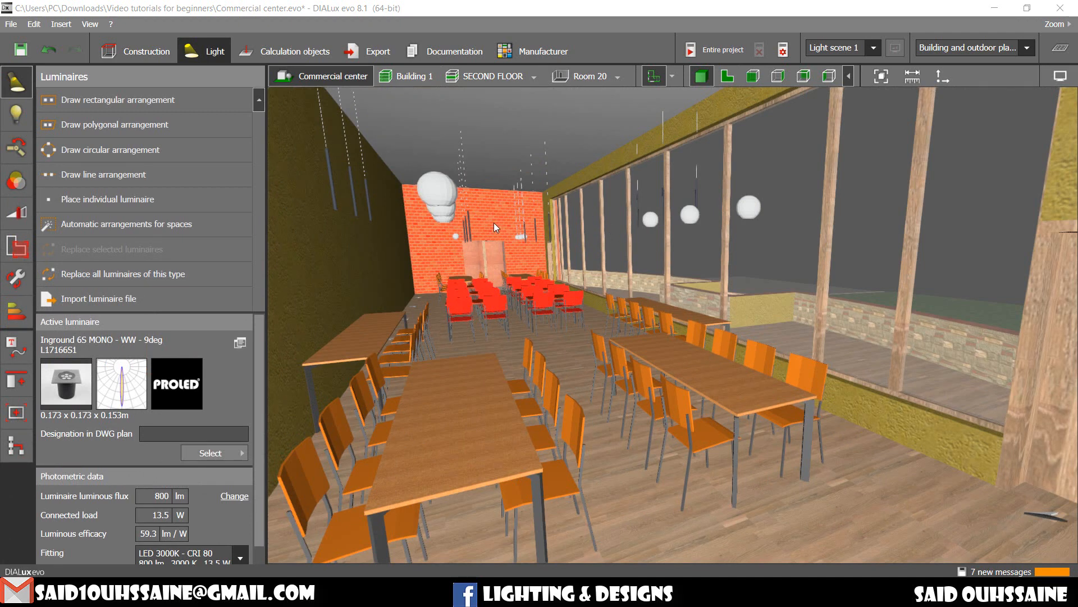
- Calculate the lighting for the entire project, hide the results overview, and view the lit restaurant from different angles
click(694, 48)
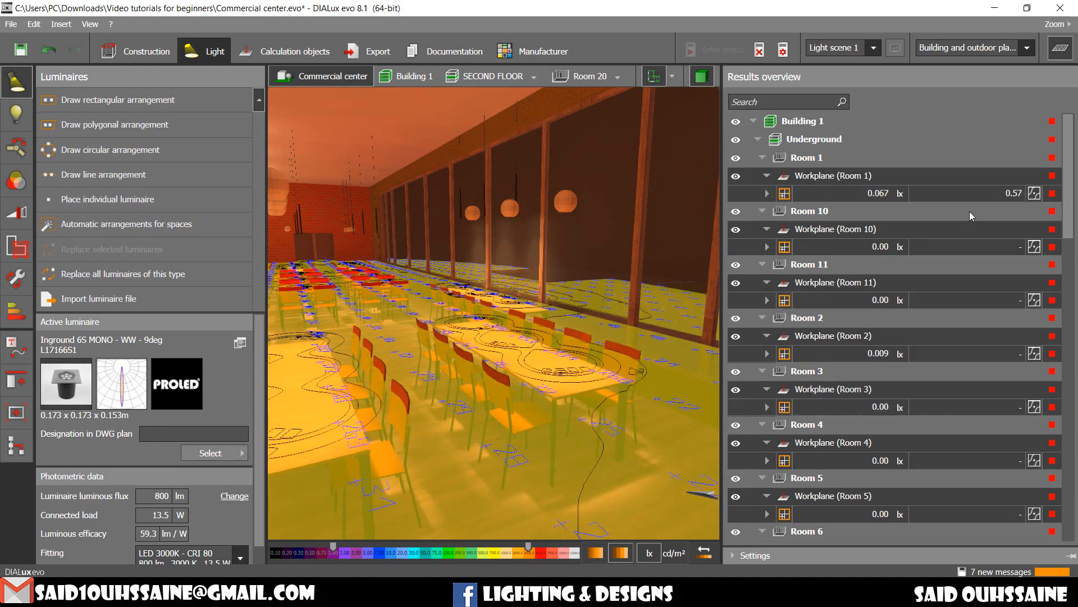
click(1060, 48)
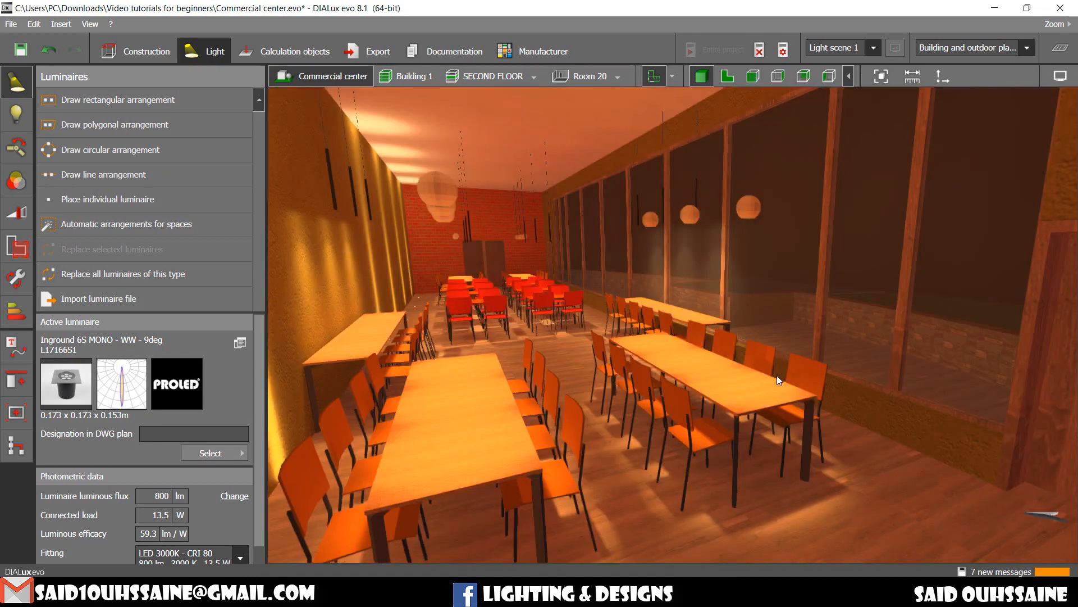
drag(770, 353, 622, 378)
drag(641, 415, 698, 391)
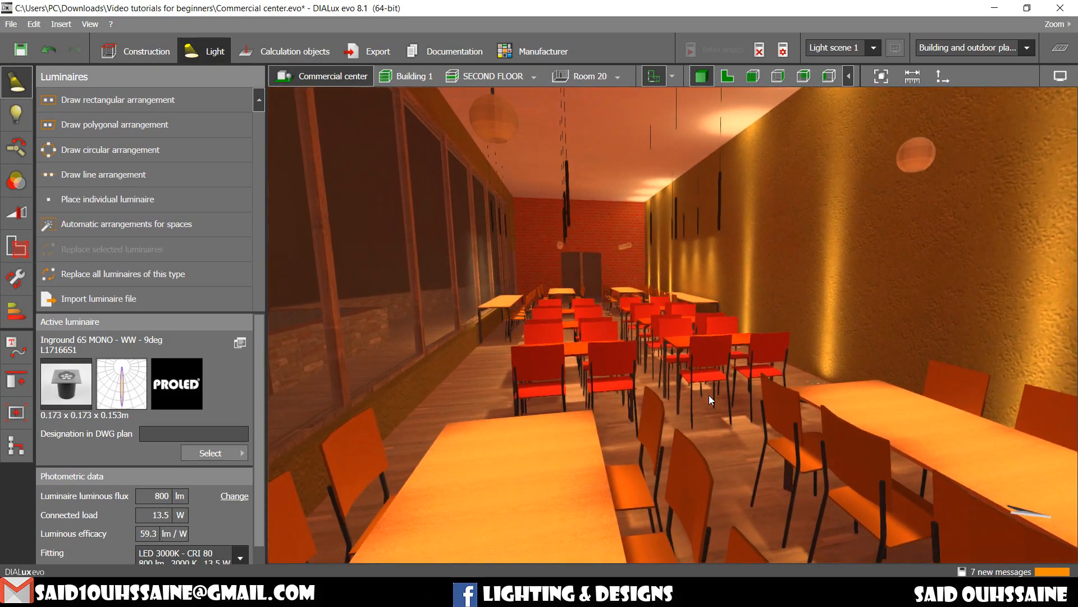